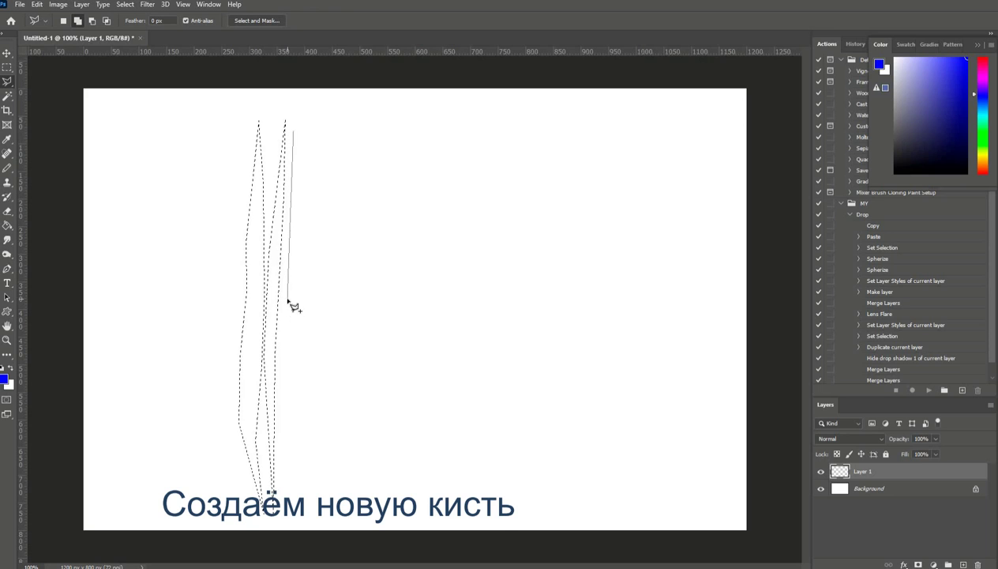
- Add two tall, narrow spikes to the polygonal lasso selection, spanning about 370 to 460 px across the canvas
click(288, 302)
click(316, 509)
click(317, 310)
click(293, 133)
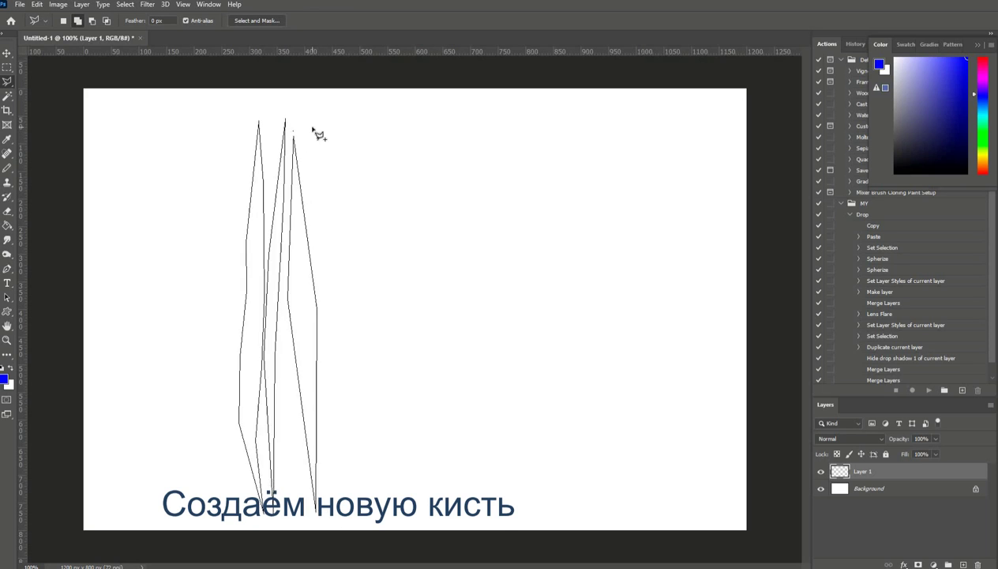
click(312, 127)
click(309, 272)
click(324, 428)
click(339, 510)
click(339, 385)
click(317, 105)
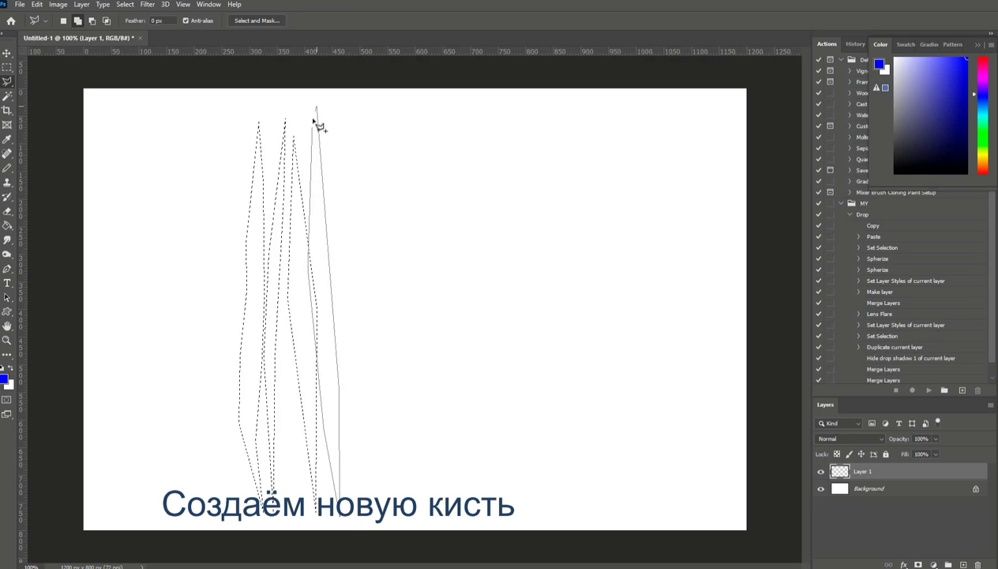
click(312, 130)
- Add a narrow spike to the selection across the gap between the second and third spikes
click(273, 320)
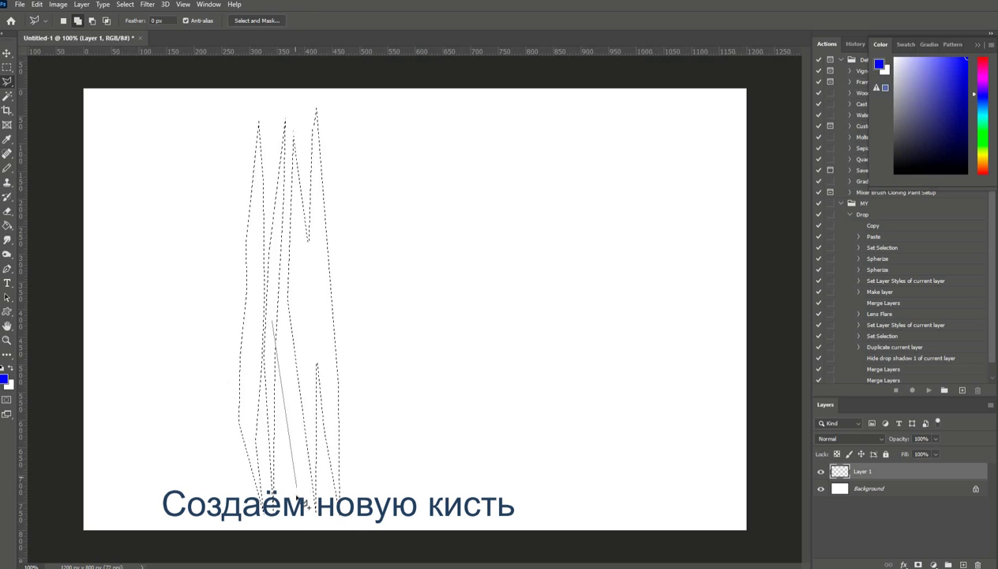
click(292, 483)
click(292, 180)
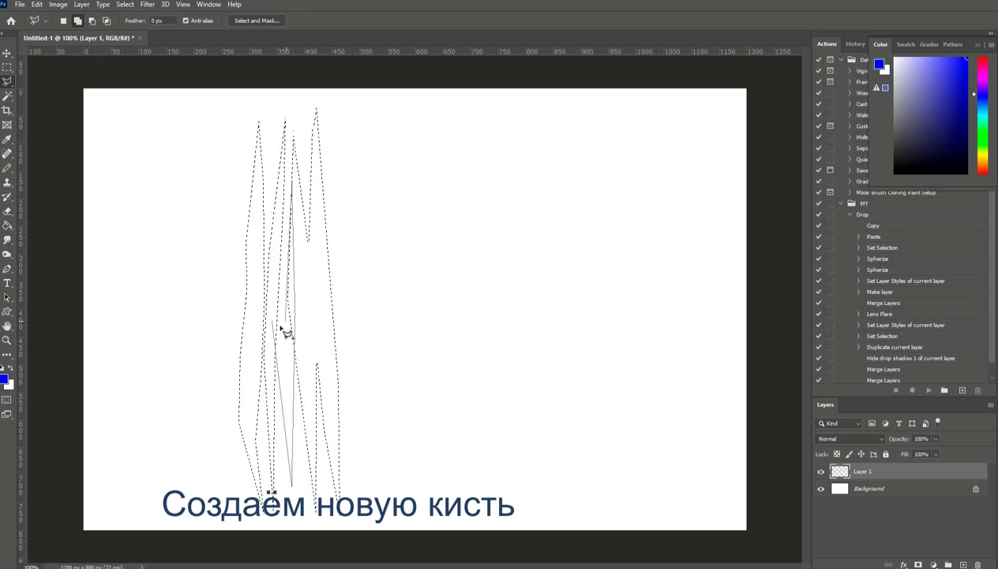
click(273, 321)
- Extend the selection's right side with a tall spike spanning about 450 to 500 px across the canvas
click(342, 135)
click(332, 269)
click(343, 389)
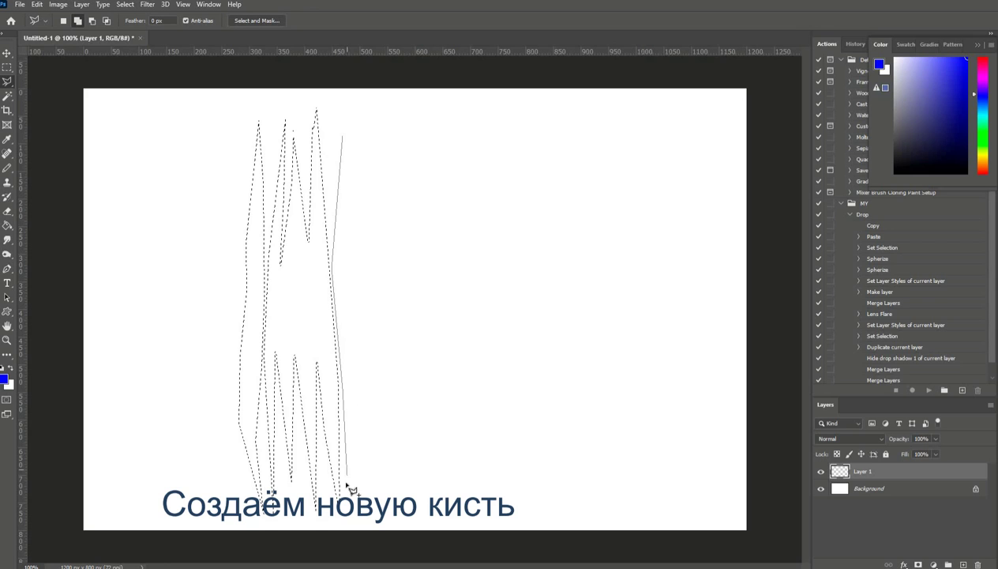
click(346, 482)
click(359, 349)
click(342, 136)
- Add a tall, thin spike to the left side of the selection
click(241, 133)
click(236, 382)
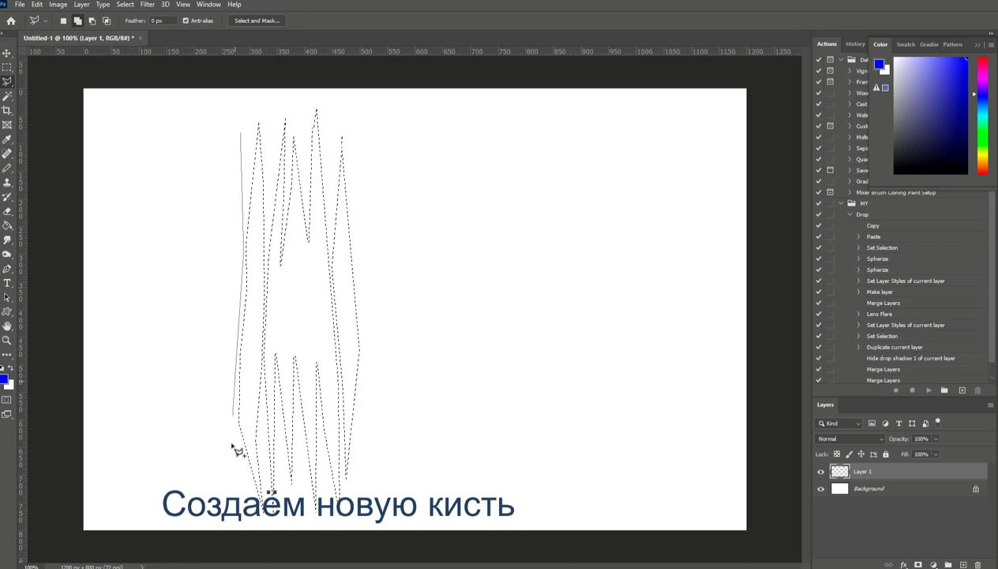
click(247, 474)
click(229, 260)
click(241, 133)
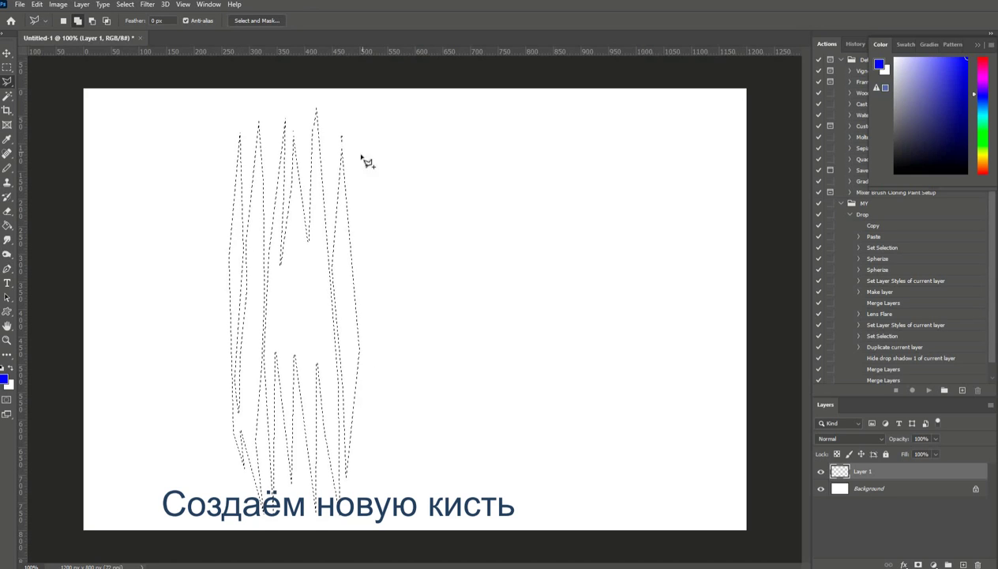
- Add another thin spike at the selection's right edge and lengthen the upper tip of the spike beside it
click(362, 151)
click(367, 482)
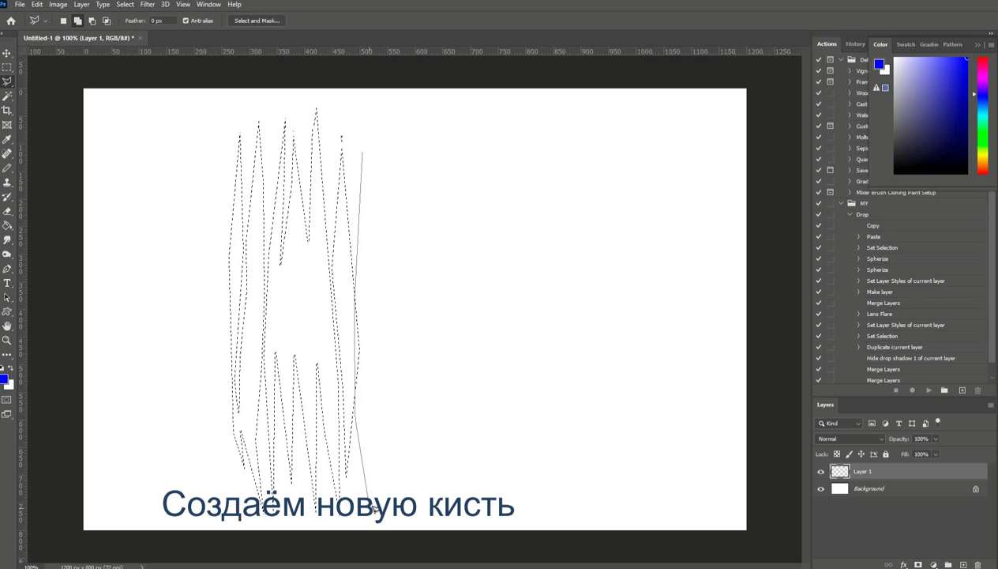
click(362, 151)
click(346, 227)
click(341, 120)
click(337, 235)
click(346, 228)
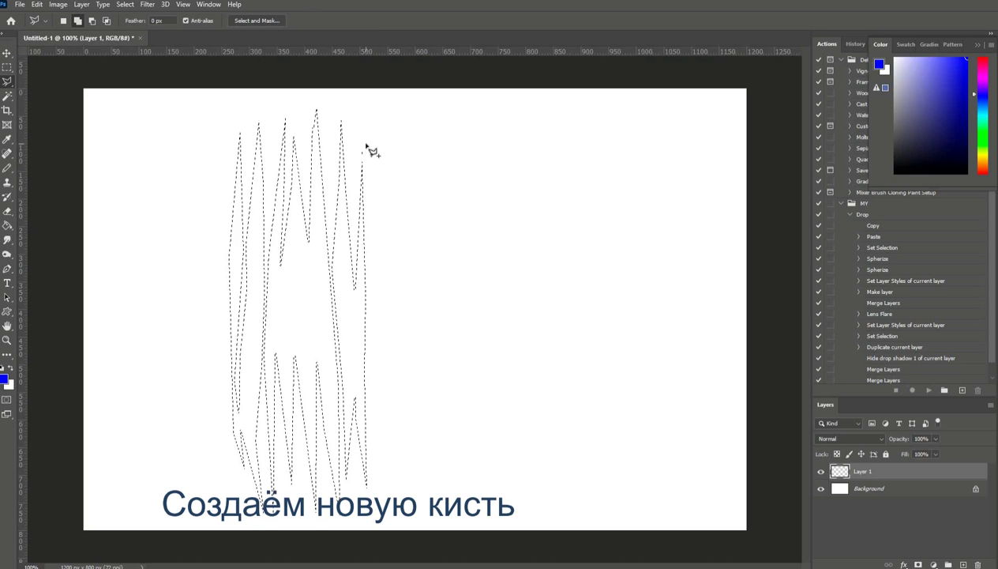
- Extend the selection rightward with two more long spikes, reaching about 570 px across the canvas
click(365, 143)
click(375, 468)
click(371, 111)
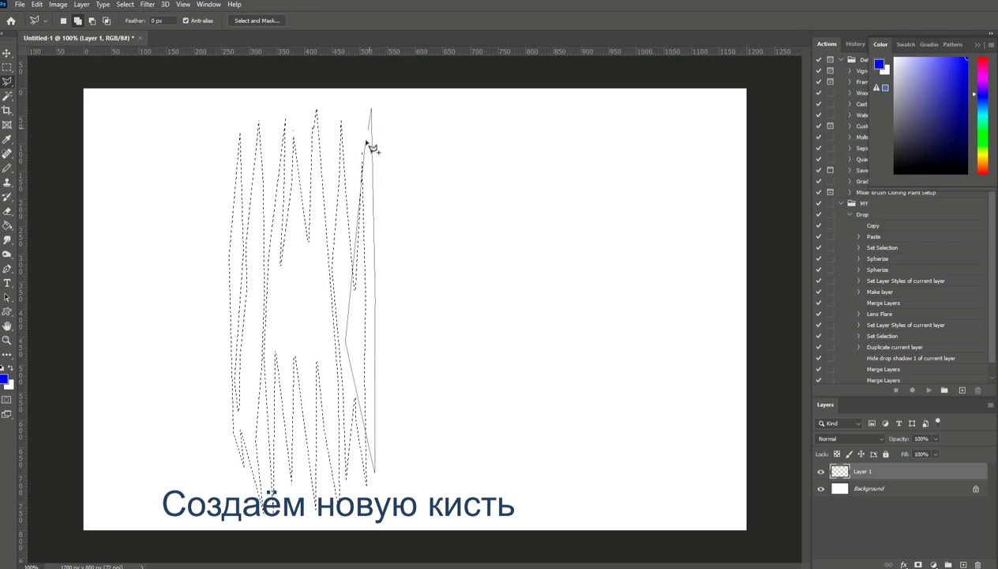
click(364, 144)
click(386, 175)
click(380, 360)
click(390, 512)
click(398, 357)
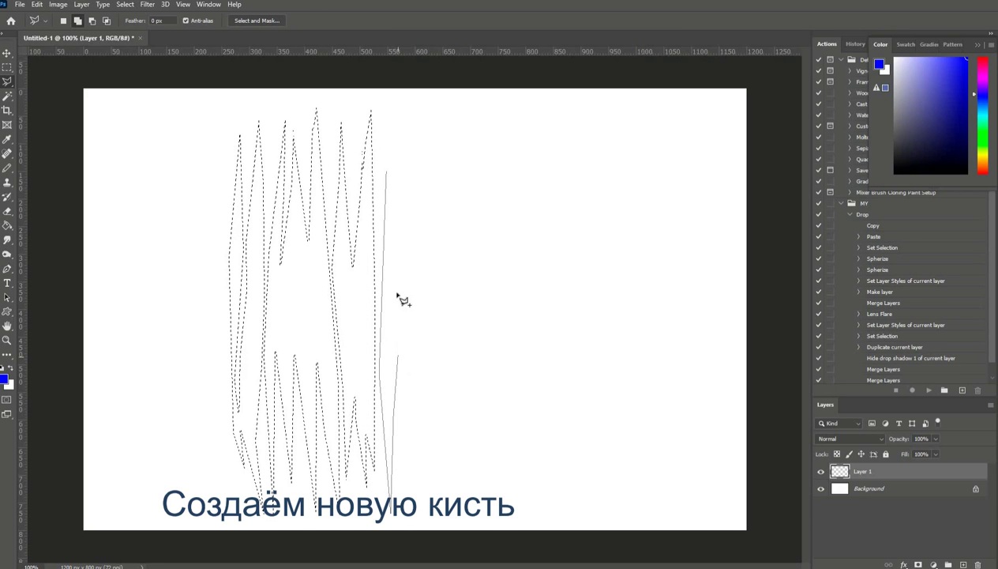
click(388, 174)
- Complete the jagged selection with a last full-height spike on its right side, reaching about 610 px across
click(406, 116)
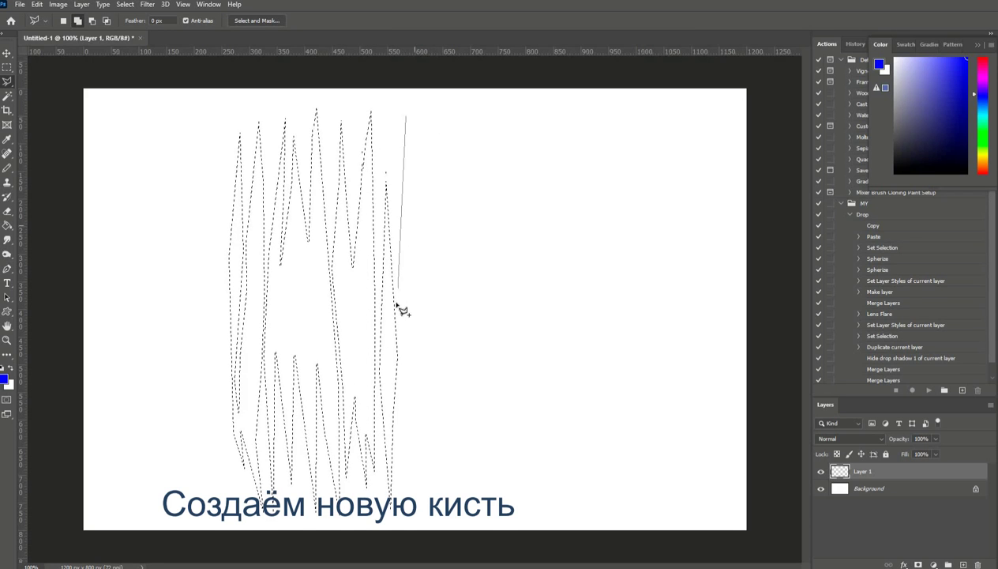
click(400, 308)
click(396, 363)
click(408, 512)
click(421, 362)
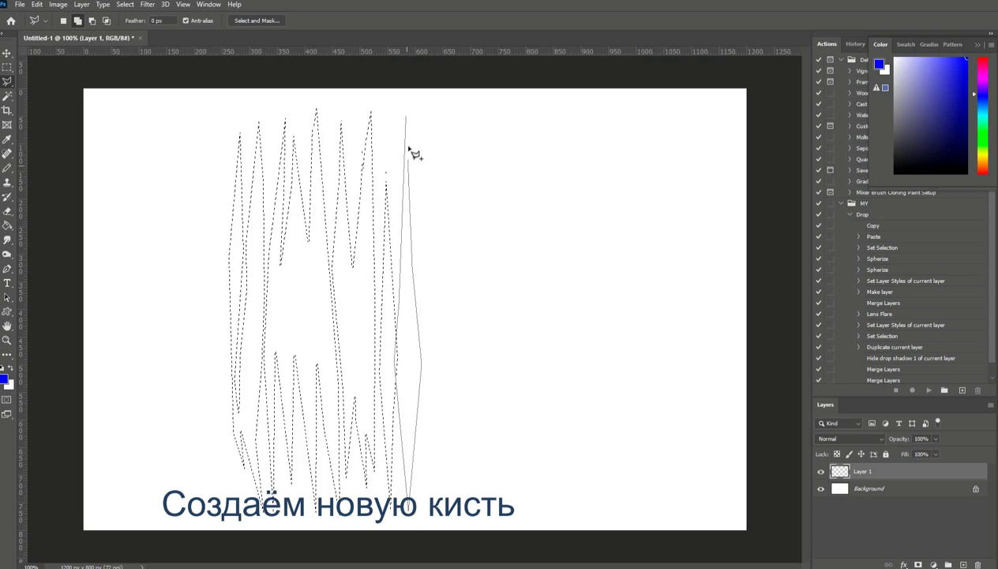
click(407, 119)
- Fill the spiky selection on Layer 1 with black
click(7, 225)
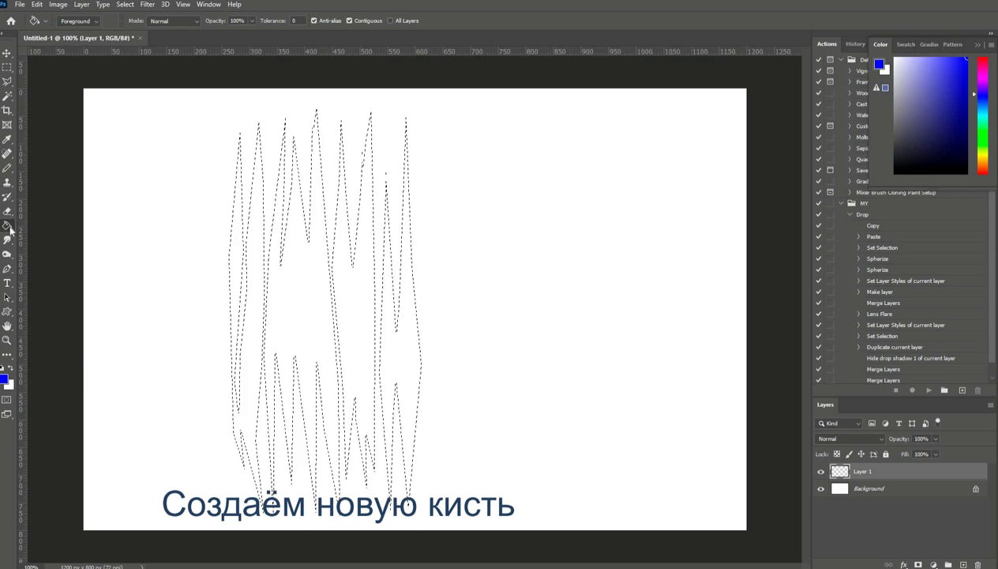
right_click(7, 225)
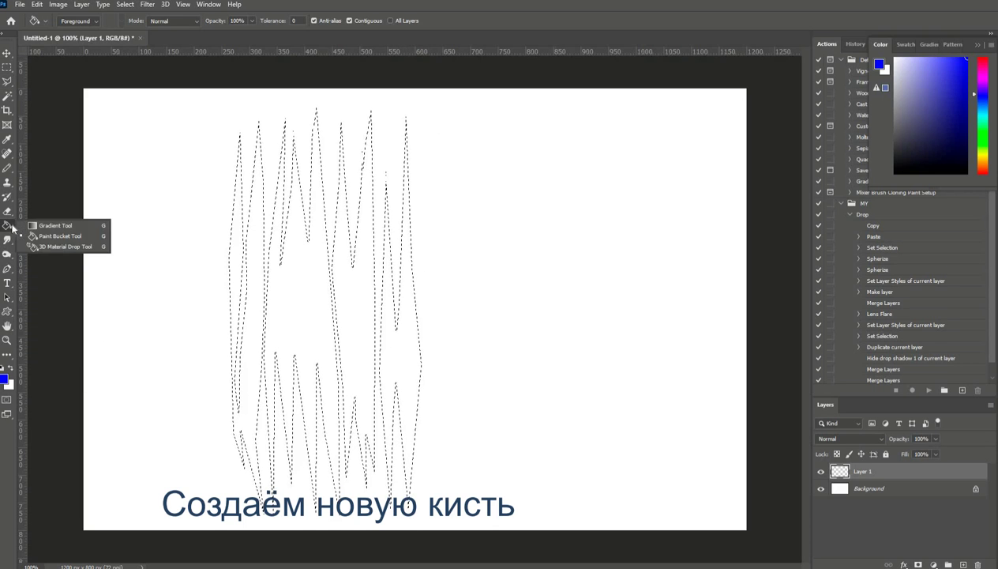
click(39, 5)
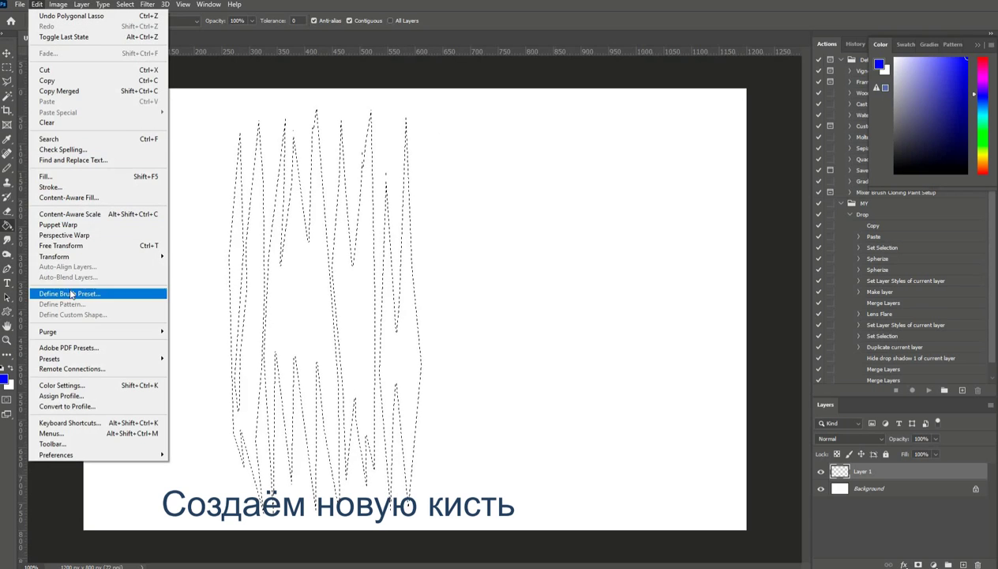
click(47, 176)
click(486, 149)
click(489, 207)
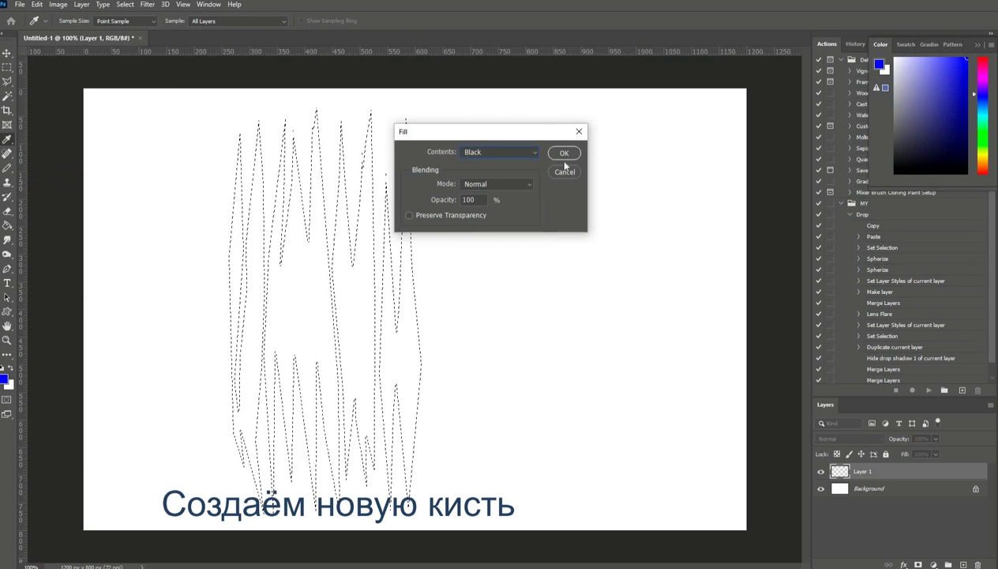
click(561, 155)
- Define the black spiky shape as a new brush preset
click(38, 4)
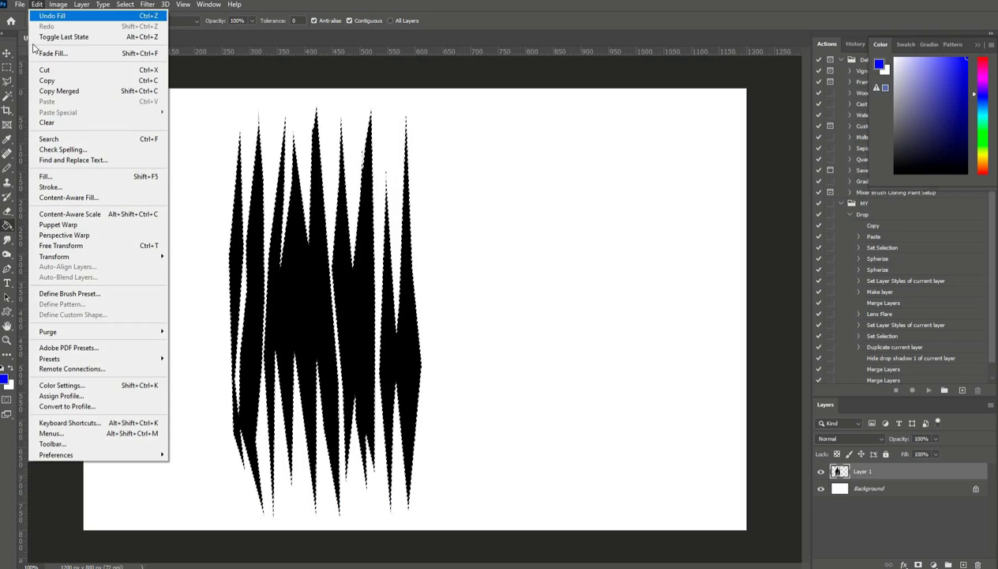
click(66, 293)
click(644, 178)
- Deselect the shape, paint a wide blue trial stroke with the new brush, and delete Layer 1
key(b)
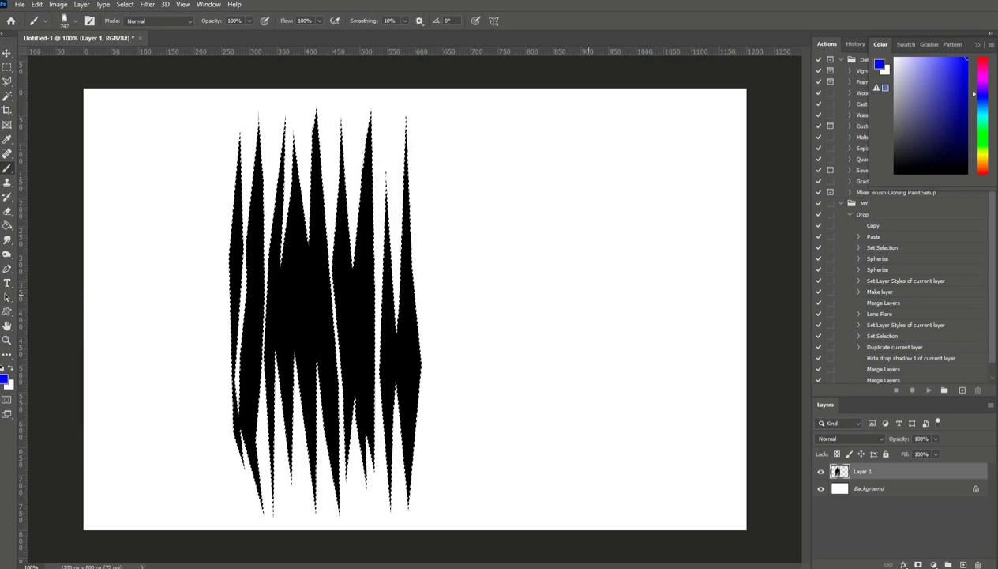
key(ctrl+d)
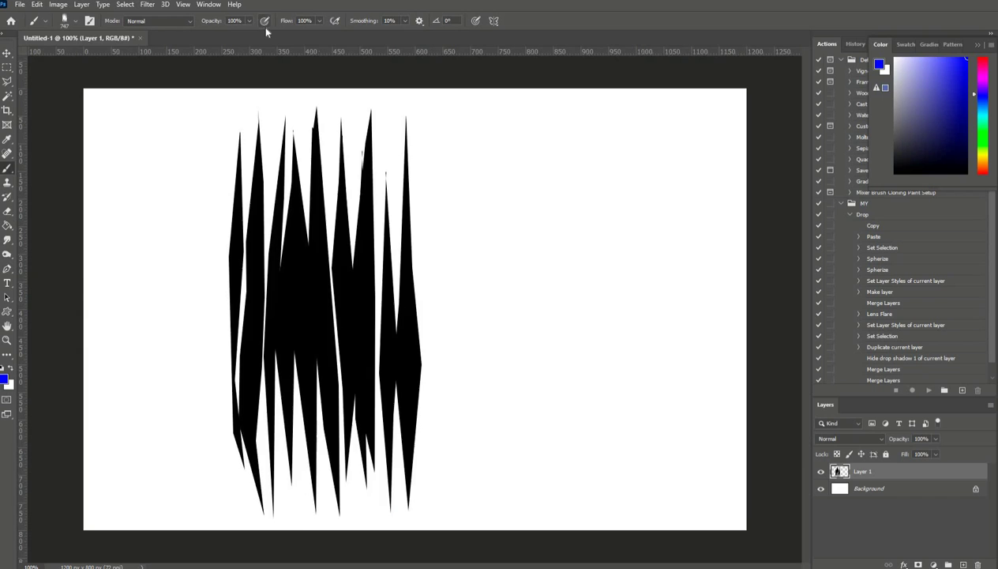
mouse_move(568, 319)
mouse_down()
mouse_move(404, 319)
mouse_move(648, 338)
mouse_up()
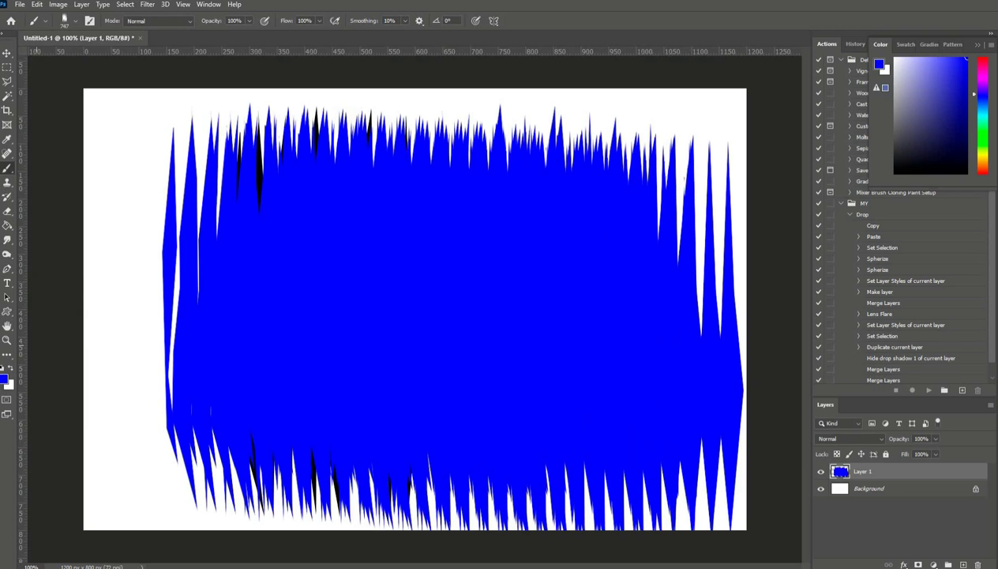
mouse_move(871, 472)
mouse_down()
mouse_move(876, 555)
mouse_move(978, 564)
mouse_up()
- Open the brush settings for the sampled brush and set its tip spacing to 85%
click(75, 21)
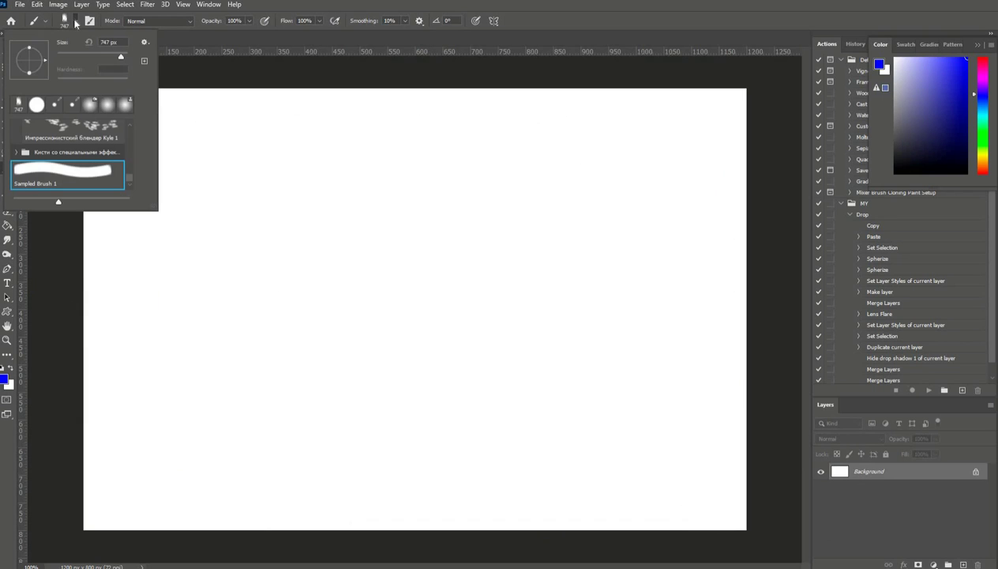
click(89, 22)
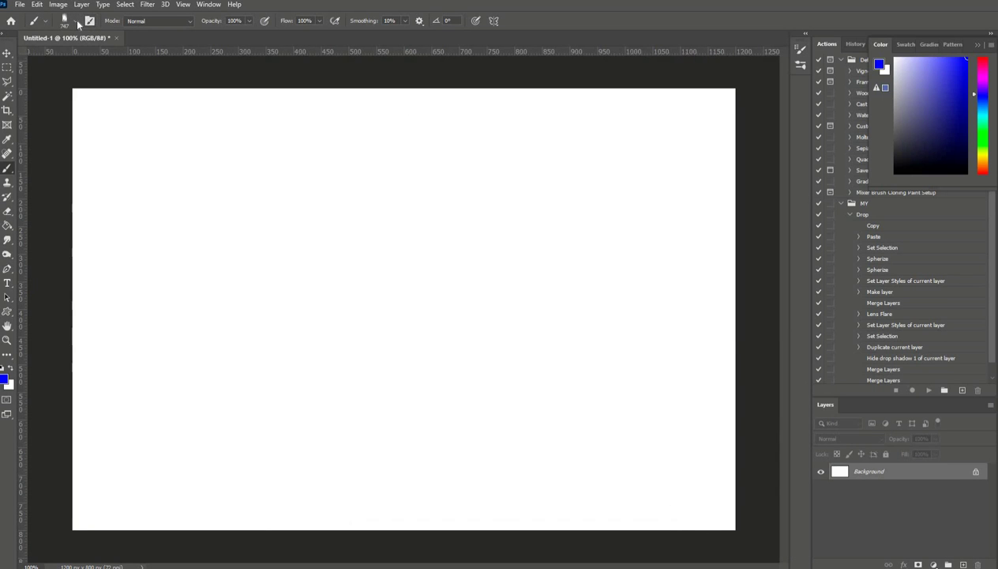
click(90, 22)
drag(742, 45, 650, 93)
mouse_move(698, 379)
mouse_down()
mouse_move(660, 301)
mouse_move(807, 445)
mouse_up()
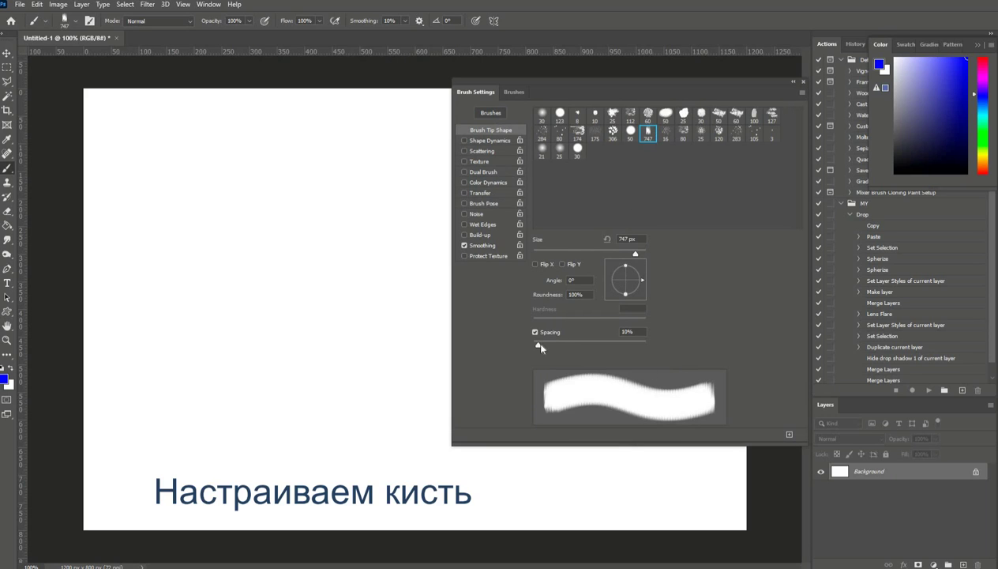
drag(540, 347, 580, 347)
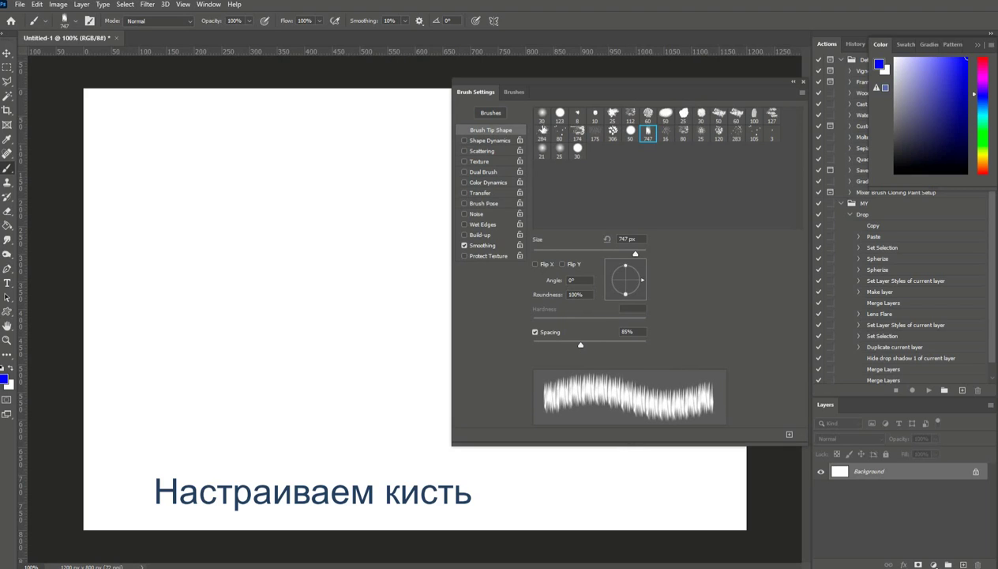
- Reduce the brush size to about 77 px and paint a horizontal blue test stroke
drag(636, 255, 571, 255)
drag(265, 252, 404, 252)
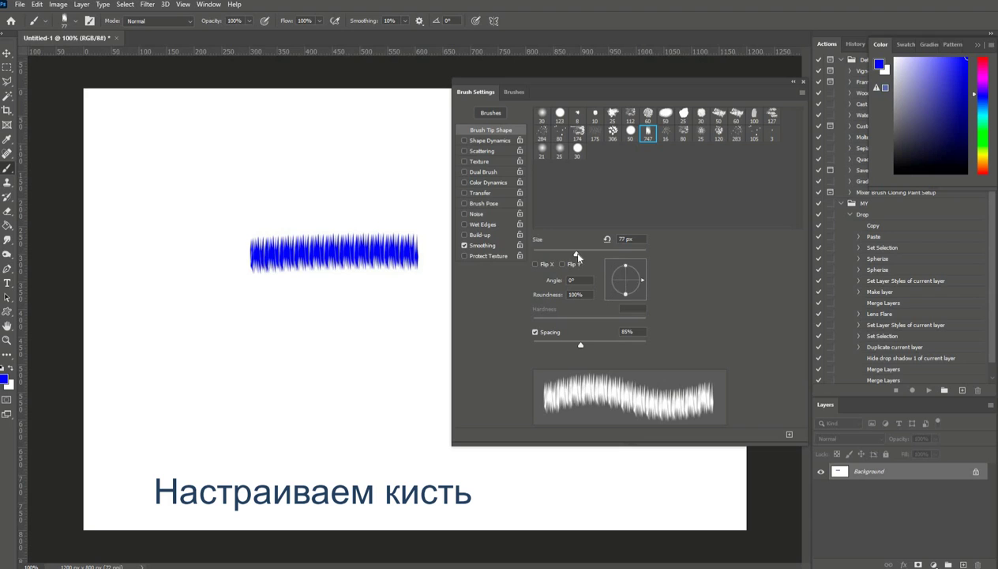
- Paint test strokes with the brush tip tilted one way and then to -35°, and return the angle to 0°
drag(642, 281, 642, 272)
drag(263, 296, 385, 298)
drag(640, 273, 640, 291)
drag(243, 175, 363, 210)
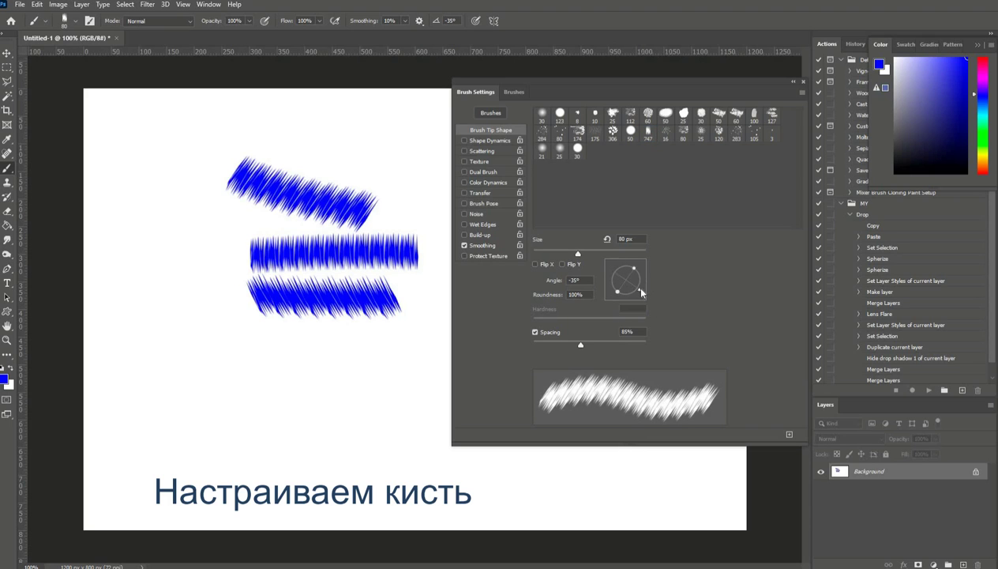
drag(641, 292, 642, 279)
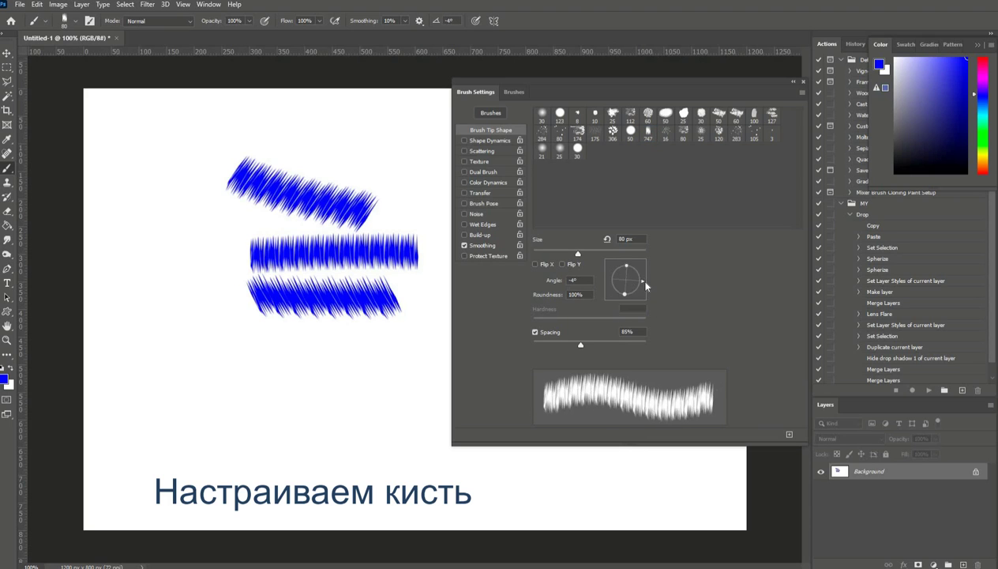
- Enable Shape Dynamics with 23% size jitter, 33% minimum diameter and about 4% angle jitter, and paint test strokes
click(491, 140)
mouse_move(533, 124)
mouse_down()
mouse_move(572, 125)
mouse_move(559, 124)
mouse_up()
drag(533, 159, 571, 159)
mouse_move(533, 208)
mouse_down()
mouse_move(583, 210)
mouse_move(506, 208)
mouse_move(538, 208)
mouse_up()
mouse_move(248, 336)
mouse_down()
mouse_move(353, 332)
mouse_move(296, 375)
mouse_up()
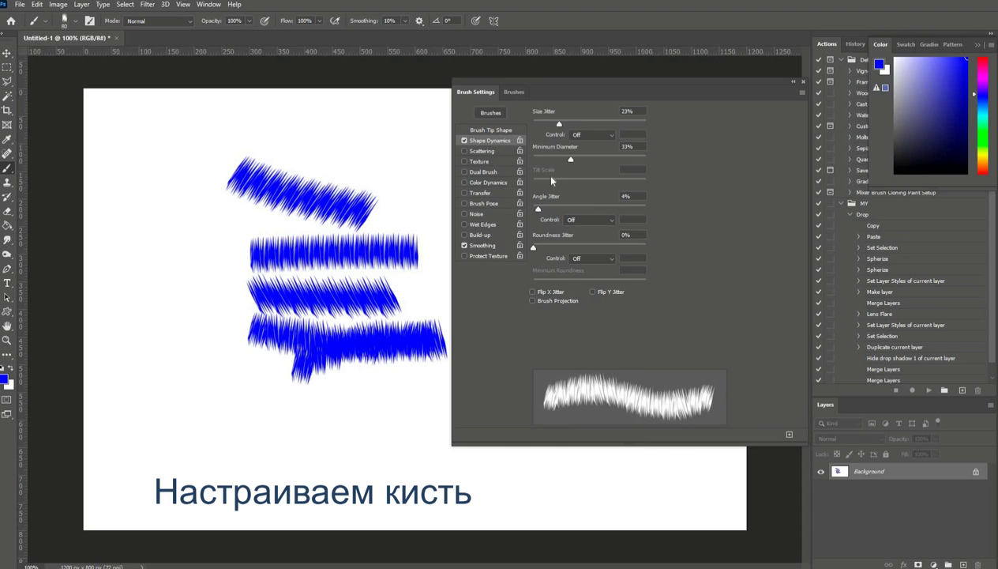
mouse_move(538, 209)
mouse_down()
mouse_move(525, 206)
mouse_move(536, 210)
mouse_up()
drag(534, 247, 531, 245)
- Enable Scattering with a count of 2 and 45% count jitter, painting a test stroke after each change
click(482, 152)
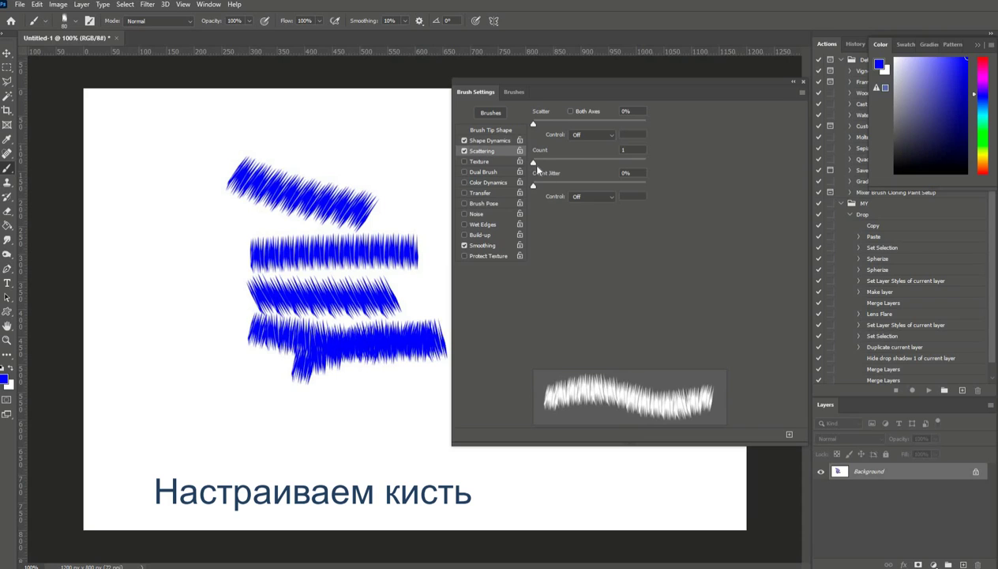
drag(530, 162, 539, 161)
drag(193, 190, 371, 161)
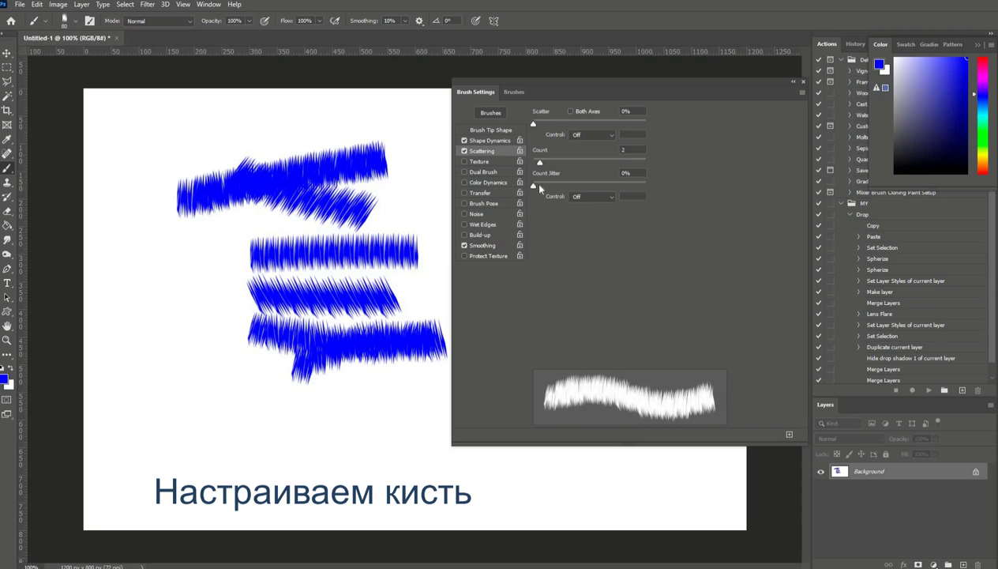
drag(534, 187, 584, 186)
mouse_move(201, 352)
mouse_down()
mouse_move(350, 383)
mouse_move(359, 399)
mouse_up()
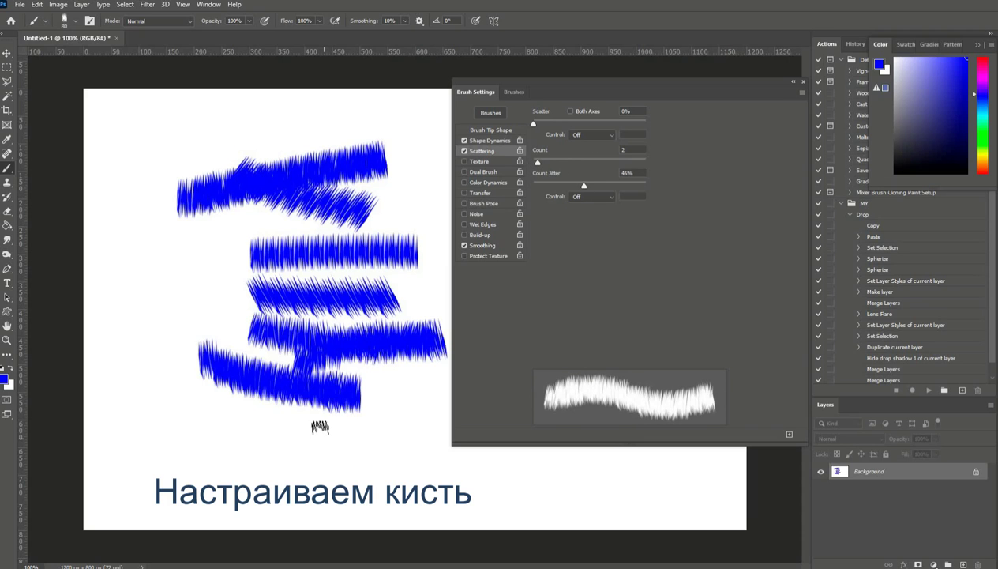
click(473, 161)
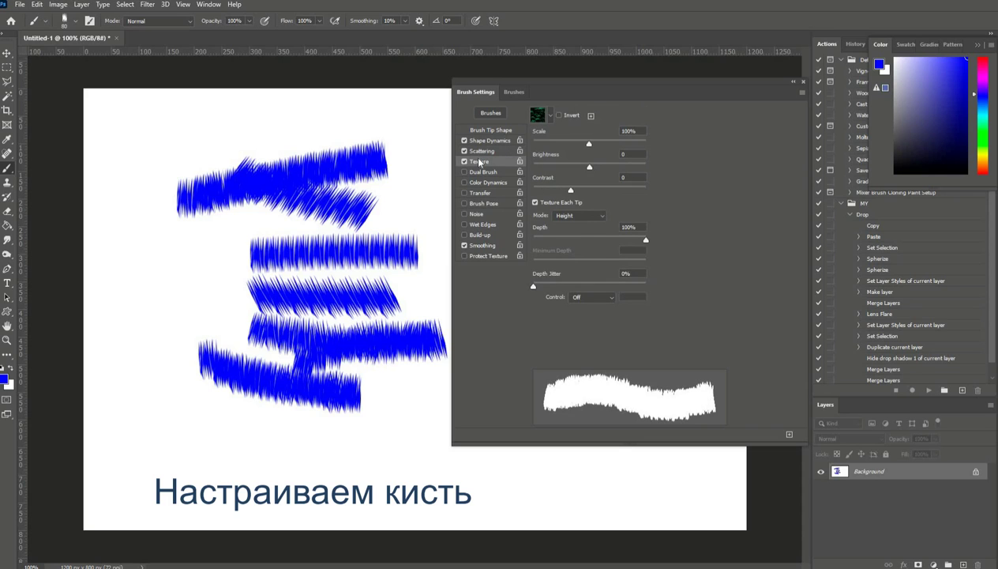
click(466, 162)
click(486, 173)
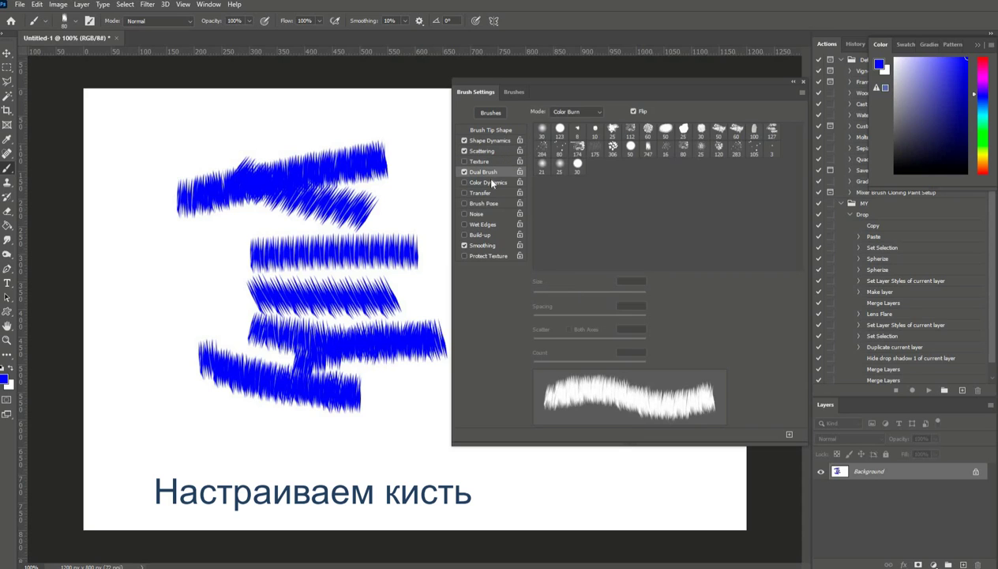
click(465, 172)
- Enable Color Dynamics with 2% foreground/background jitter and 41% saturation jitter, painting test strokes as the settings change
click(486, 183)
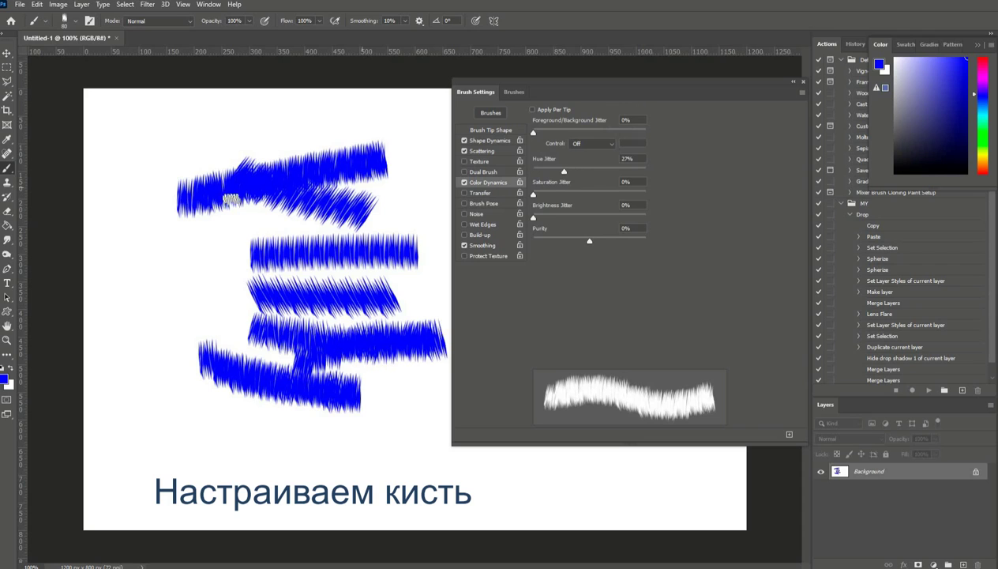
drag(182, 248, 352, 249)
drag(592, 136, 585, 134)
mouse_move(220, 142)
mouse_down()
mouse_move(385, 145)
mouse_move(250, 205)
mouse_move(344, 268)
mouse_up()
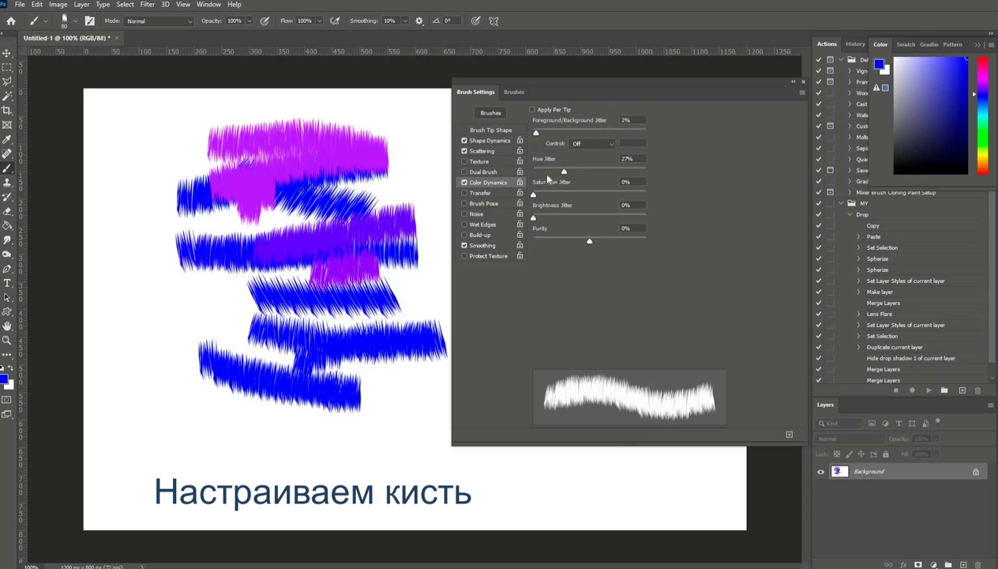
drag(222, 257, 260, 303)
click(385, 173)
click(402, 172)
click(406, 217)
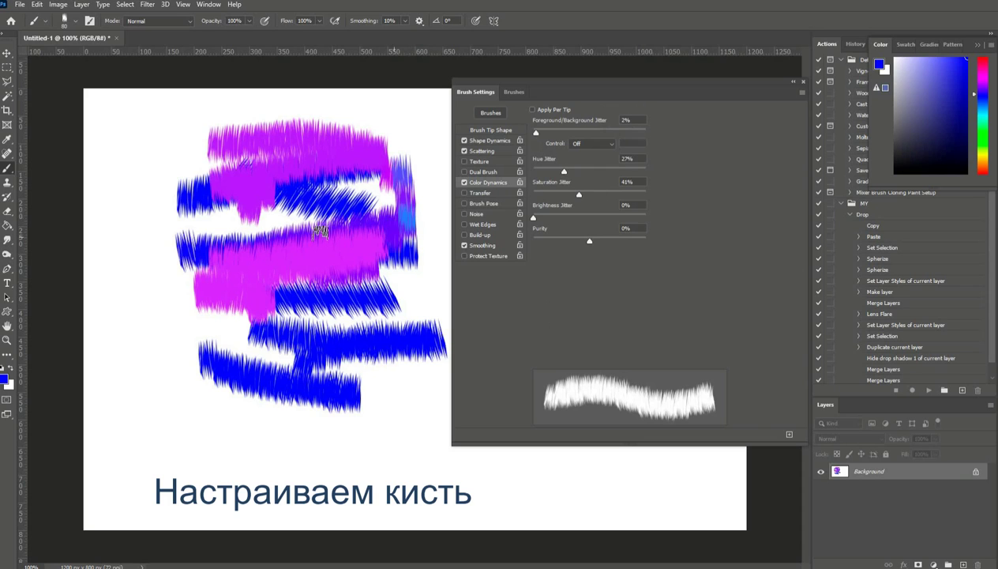
- Set the brightness jitter to 42% and paint separate test dabs over and below the existing strokes
click(285, 223)
click(338, 179)
click(312, 237)
click(362, 276)
click(381, 426)
click(350, 436)
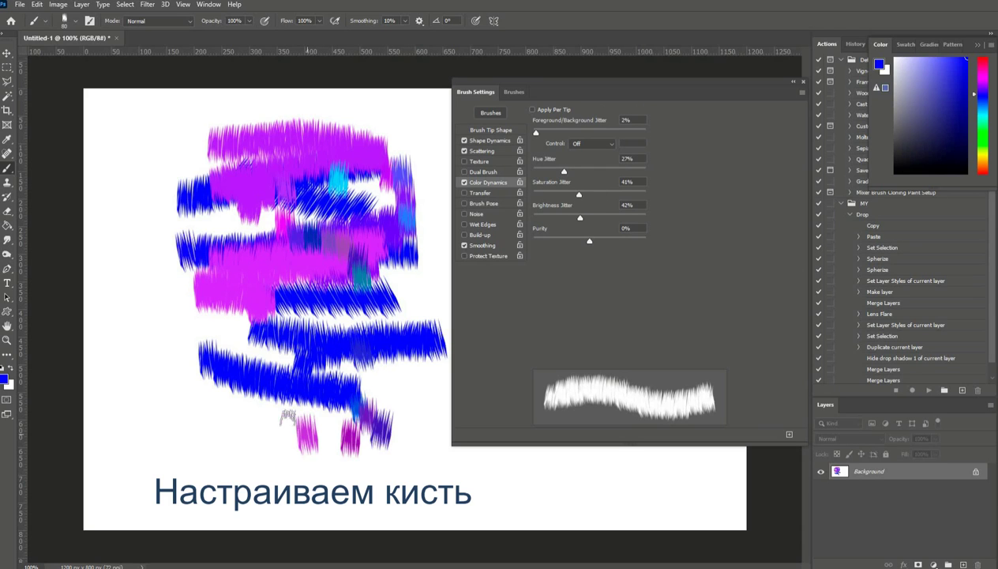
click(257, 420)
- Raise the brightness jitter and dab a row below the strokes, then lower it to 29% and paint a short test stroke
drag(581, 218, 602, 218)
click(215, 412)
click(232, 413)
click(239, 414)
click(268, 416)
click(292, 415)
click(316, 417)
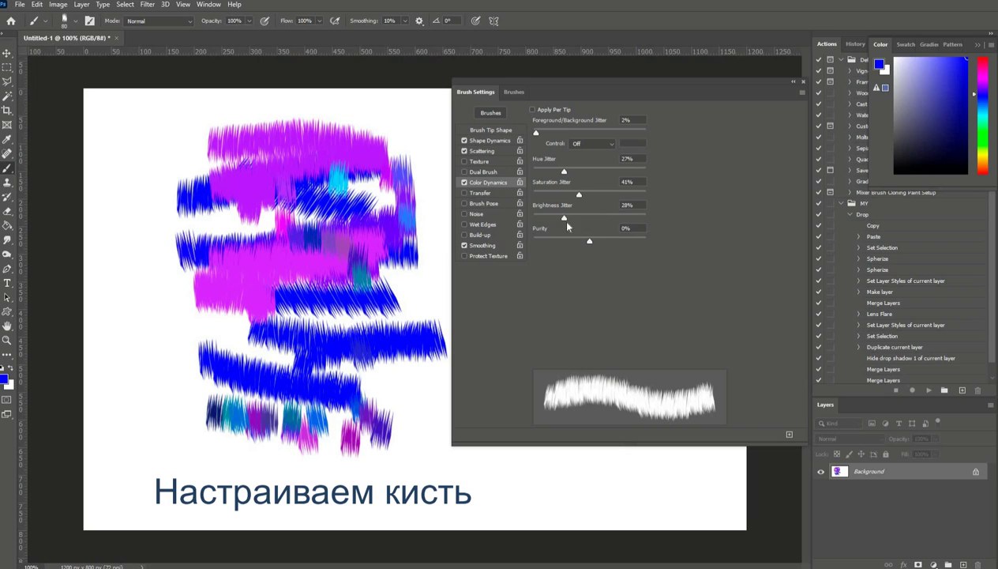
mouse_move(142, 351)
mouse_down()
mouse_move(182, 349)
mouse_move(221, 330)
mouse_up()
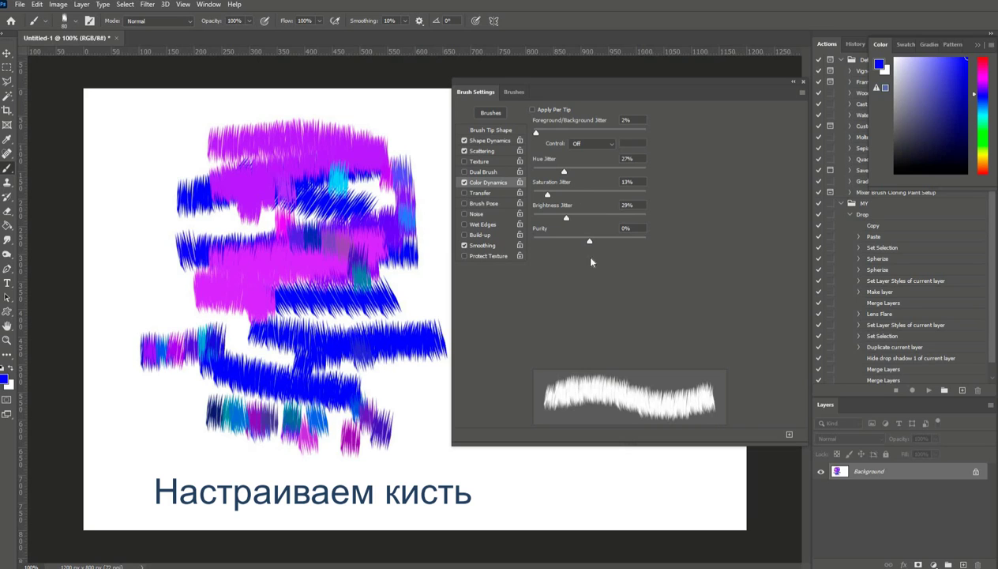
- Set saturation jitter to 13%, purity to +46% and hue jitter to 16%, painting short test strokes between the changes
drag(616, 244, 617, 244)
drag(116, 293, 185, 294)
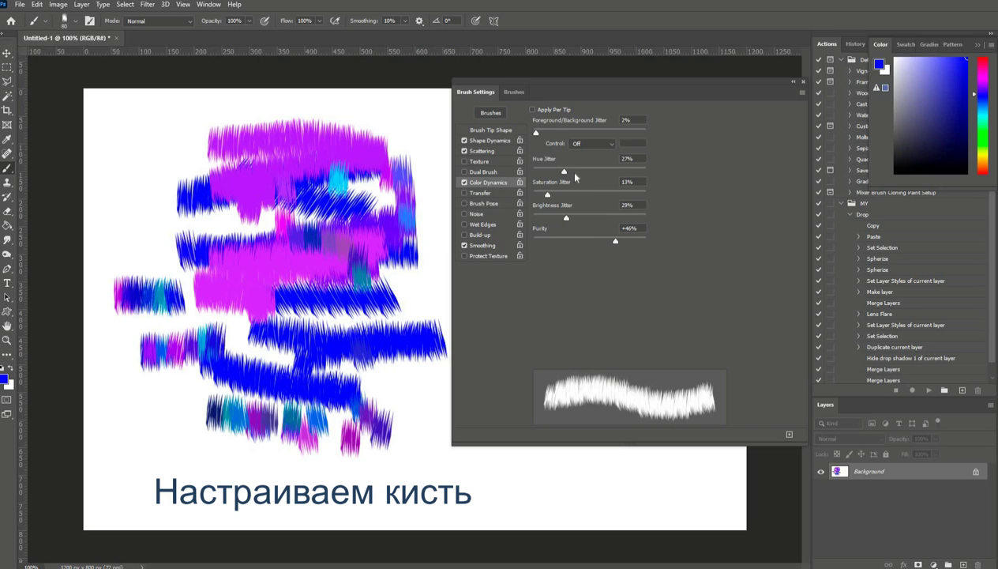
drag(552, 173, 550, 172)
drag(139, 174, 266, 173)
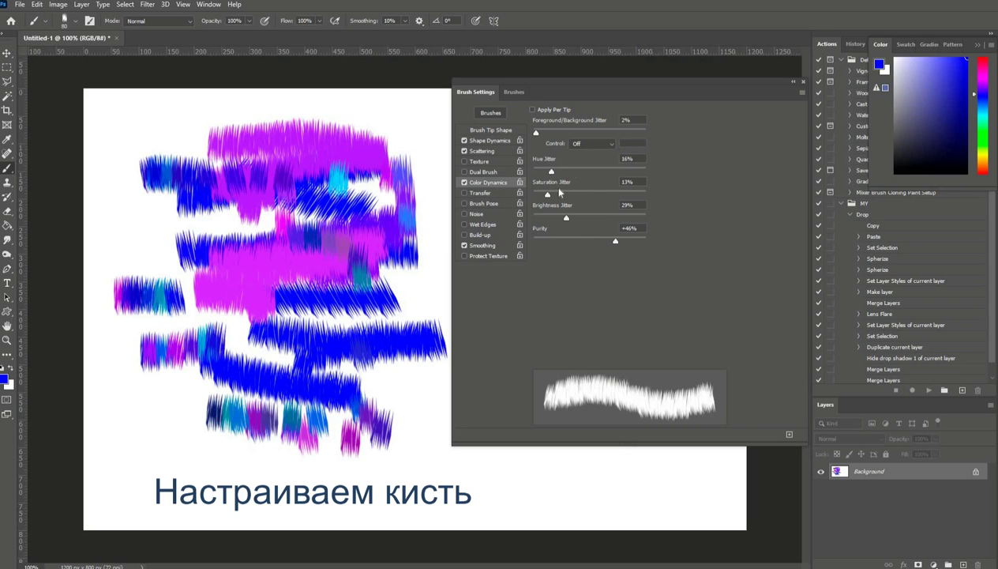
mouse_move(235, 348)
mouse_down()
mouse_move(254, 362)
mouse_move(294, 364)
mouse_up()
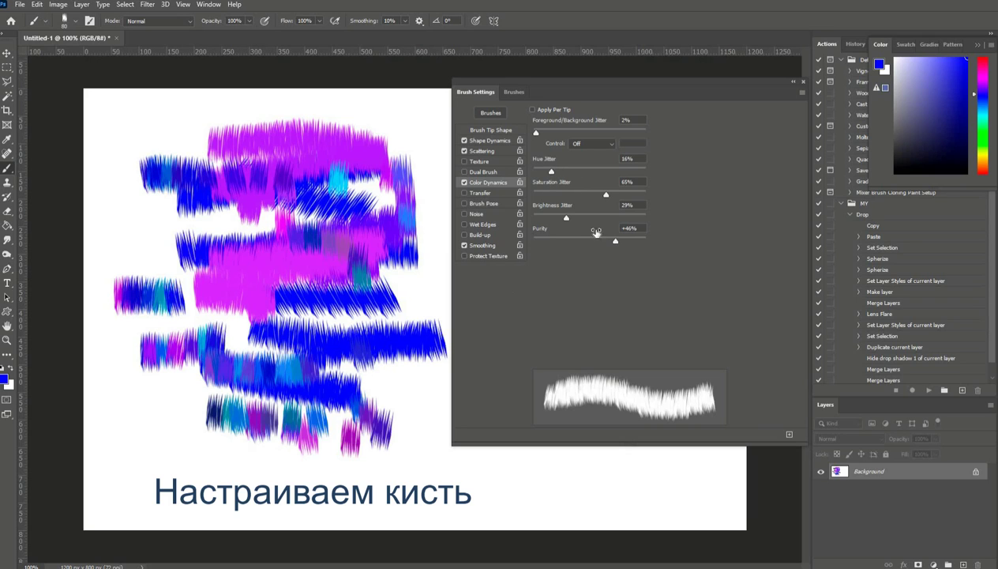
- Set saturation jitter to 65% and brightness jitter to 60%, and paint test strokes mid-canvas and near the lower edge
drag(582, 221, 606, 220)
drag(202, 266, 316, 256)
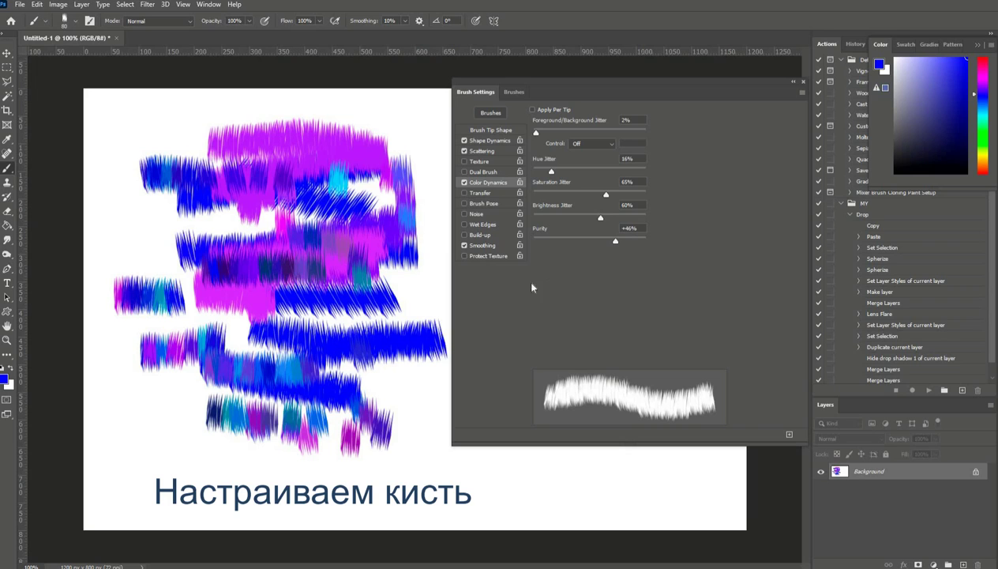
drag(263, 471, 338, 471)
- Test purity at a higher value, -94% and -33%, and settle on -19% with 57% brightness jitter, painting test strokes along the way
drag(640, 241, 652, 241)
drag(110, 458, 197, 456)
click(537, 241)
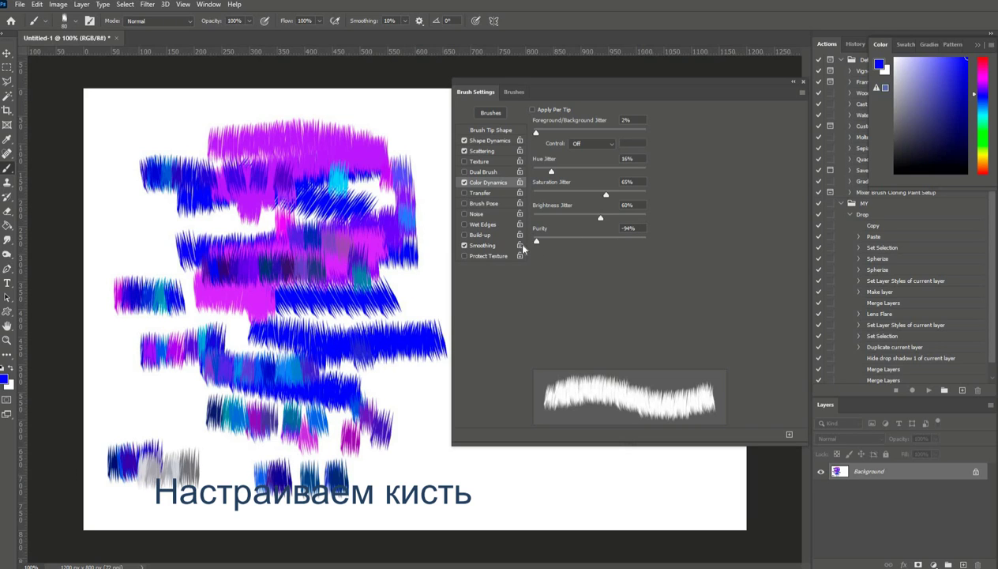
mouse_move(220, 418)
mouse_down()
mouse_move(281, 435)
mouse_move(350, 421)
mouse_move(288, 454)
mouse_up()
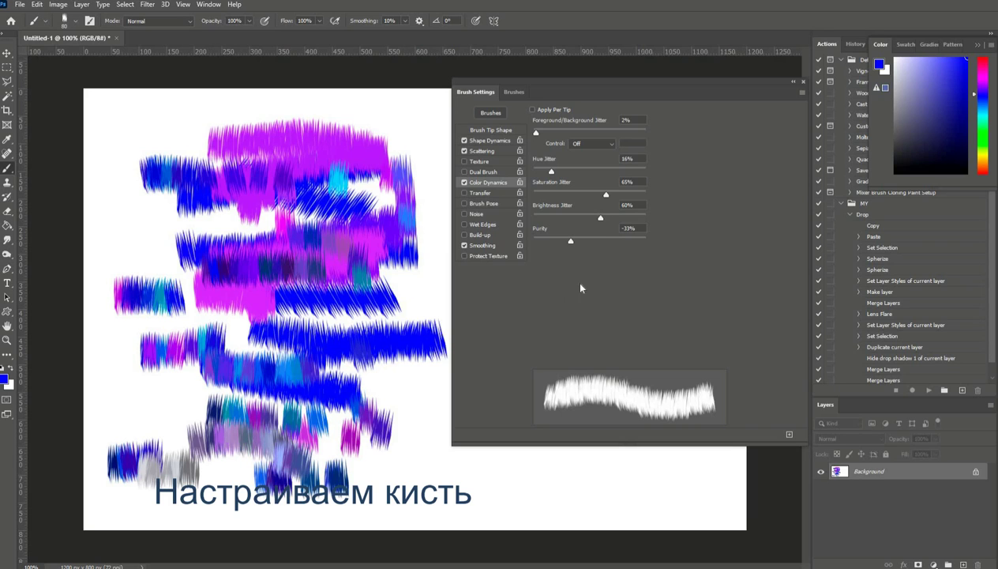
click(597, 218)
mouse_move(240, 377)
mouse_down()
mouse_move(267, 376)
mouse_move(328, 344)
mouse_up()
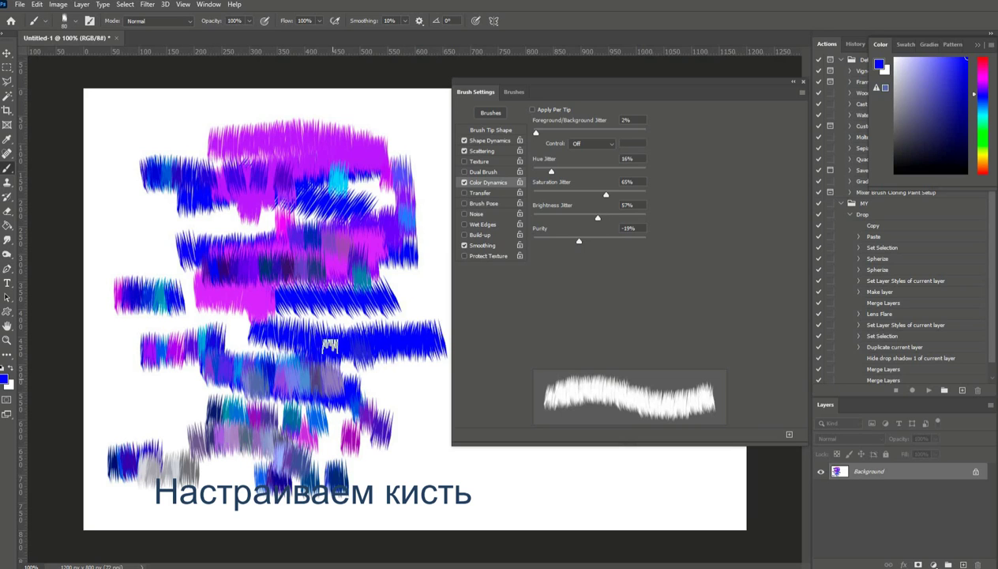
- Switch Transfer on and off again, enable Brush Pose, and paint test strokes and dabs across the canvas
click(496, 194)
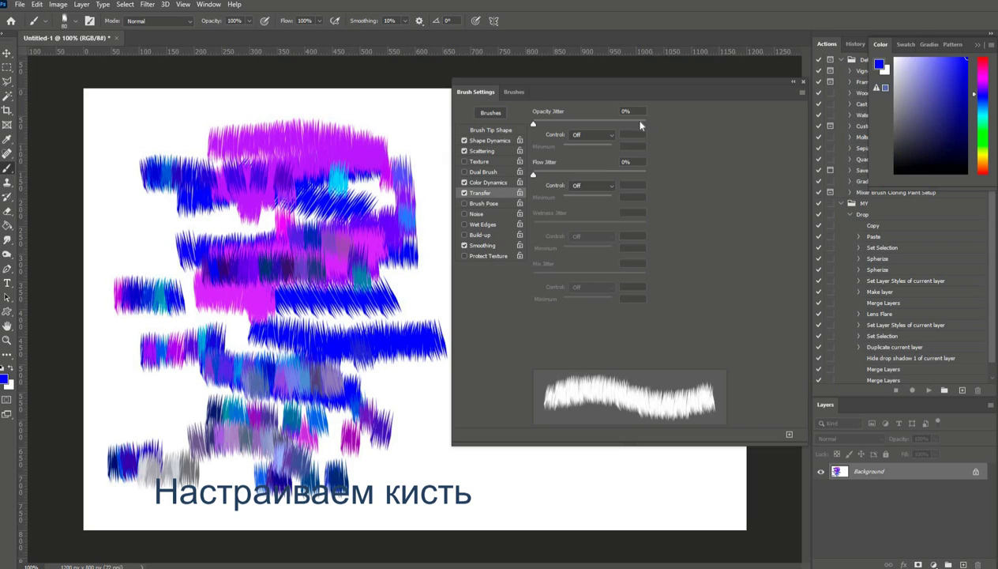
click(464, 193)
click(474, 203)
drag(261, 103, 383, 119)
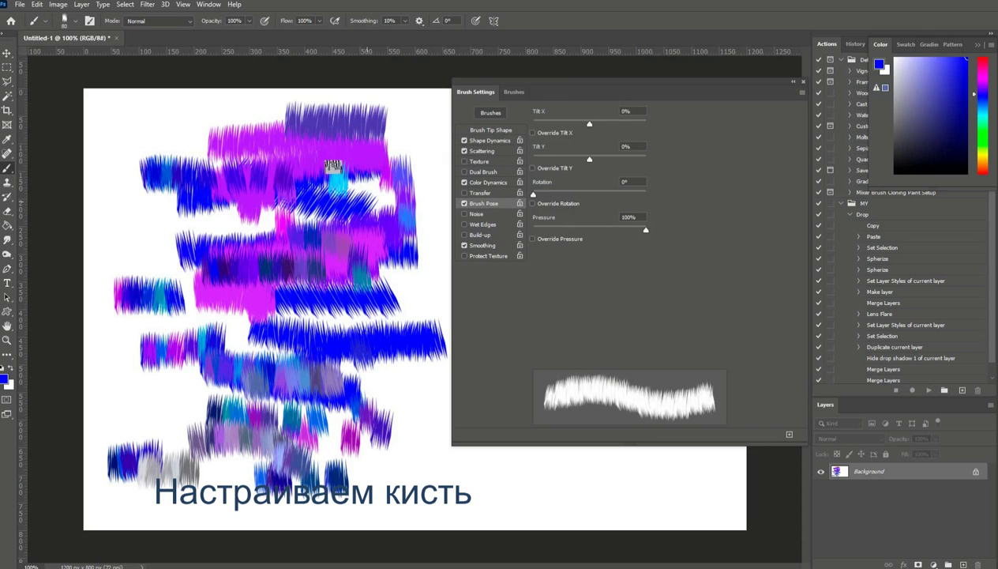
drag(333, 168, 411, 169)
click(244, 204)
click(314, 228)
click(336, 233)
drag(360, 239, 228, 289)
drag(214, 246, 250, 248)
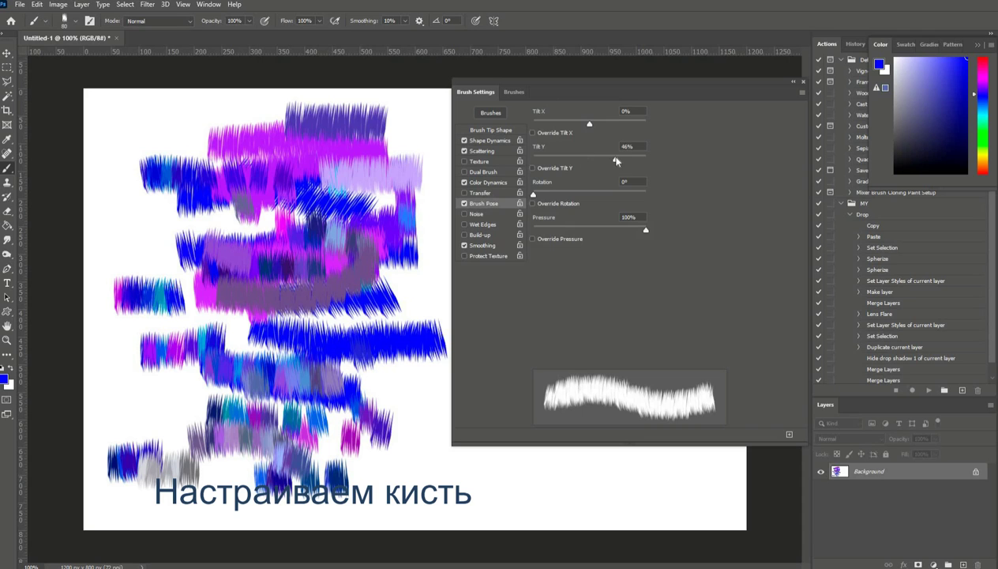
- With the Brush Pose vertical tilt at 46%, paint a long test stroke and a series of dabs
drag(175, 392, 330, 382)
click(276, 413)
click(293, 413)
click(315, 404)
click(335, 392)
click(350, 373)
click(376, 340)
click(380, 305)
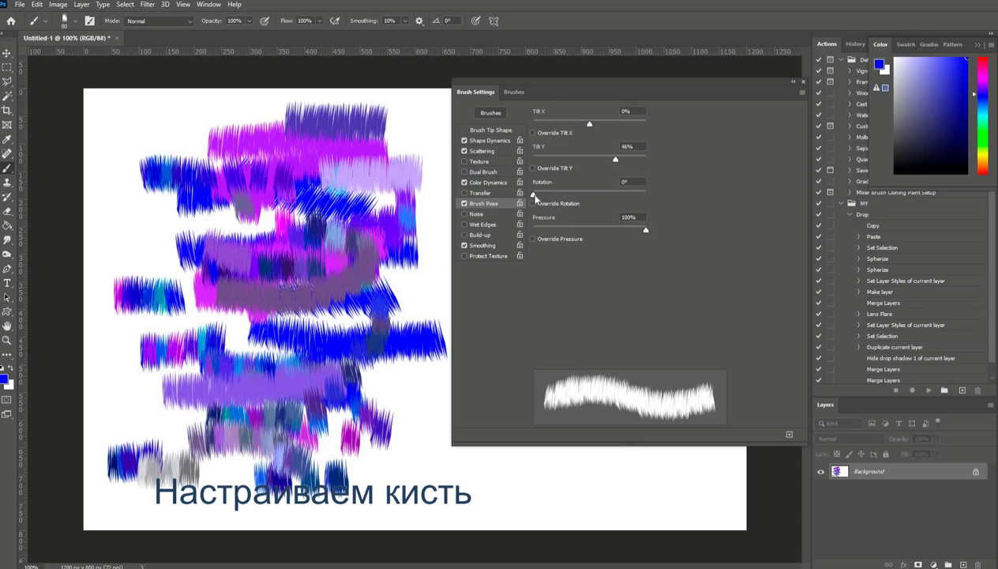
- Raise the Brush Pose rotation to 296° and paint long and zigzag test strokes
drag(534, 196, 547, 196)
drag(205, 285, 316, 283)
mouse_move(217, 328)
mouse_down()
mouse_move(364, 327)
mouse_move(330, 360)
mouse_up()
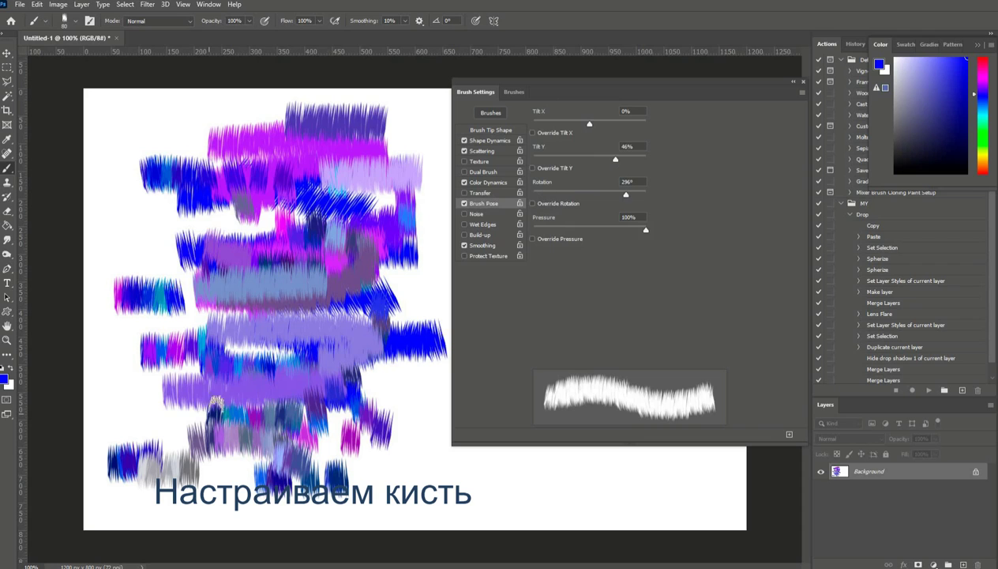
mouse_move(218, 402)
mouse_down()
mouse_move(375, 307)
mouse_move(150, 194)
mouse_up()
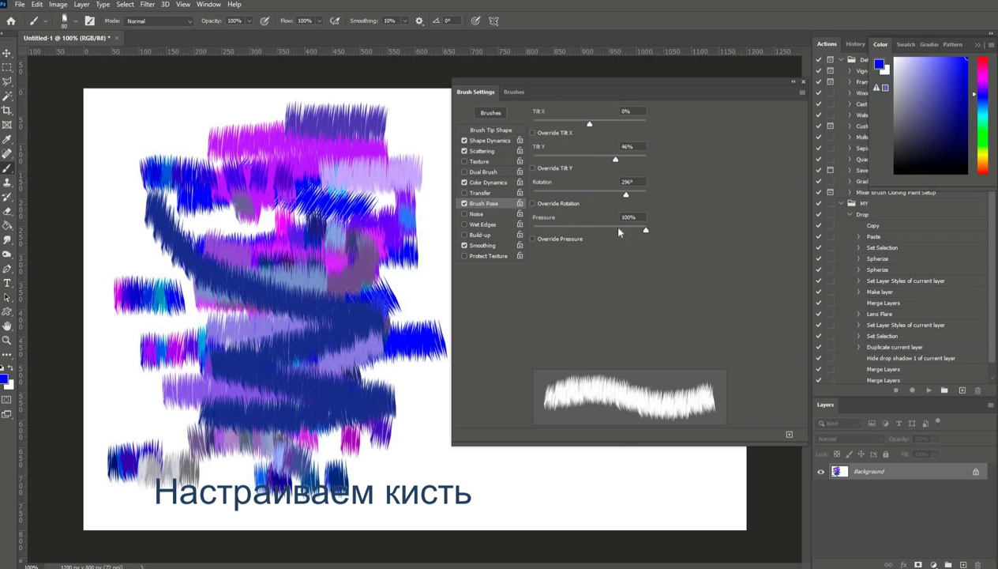
- Lower the Brush Pose pressure to 61% and paint test dabs and strokes over the lower and middle area
drag(645, 230, 602, 230)
click(370, 376)
drag(308, 378, 240, 382)
drag(178, 396, 199, 399)
click(222, 404)
click(285, 398)
click(313, 389)
click(337, 339)
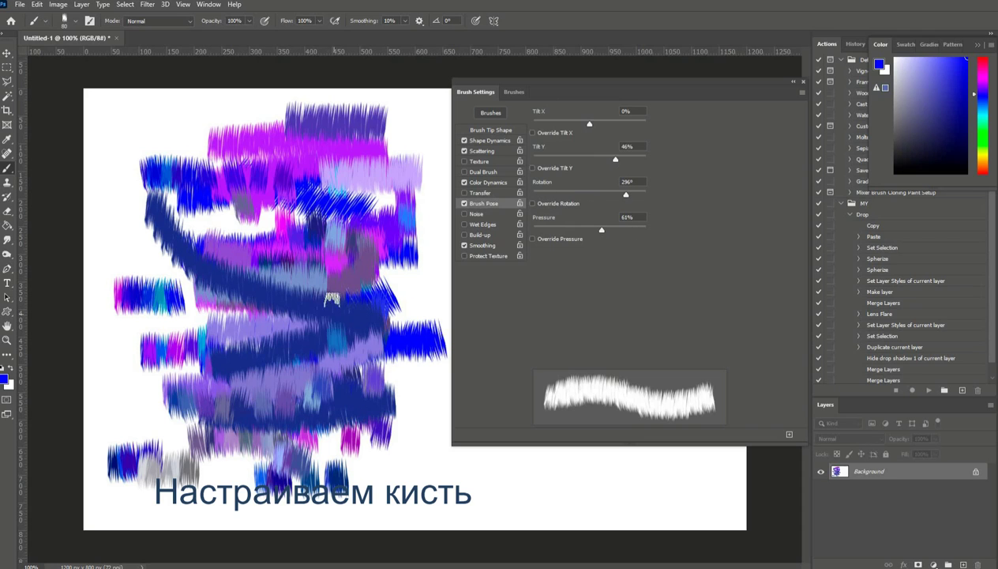
mouse_move(332, 298)
mouse_down()
mouse_move(327, 328)
mouse_move(221, 330)
mouse_up()
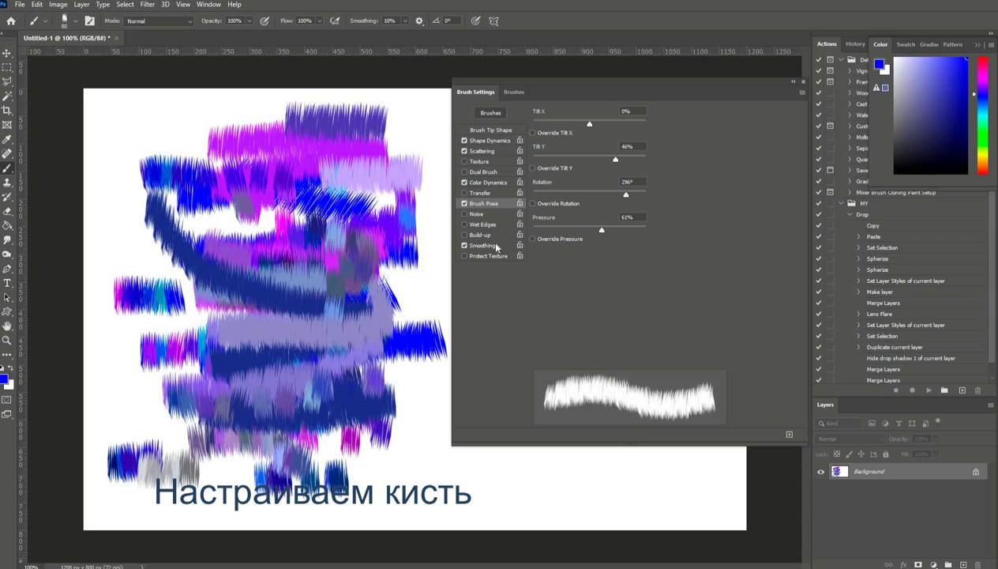
- Try the Transfer and Build-up options with test strokes, leaving both off, and disable Smoothing
click(490, 191)
click(464, 193)
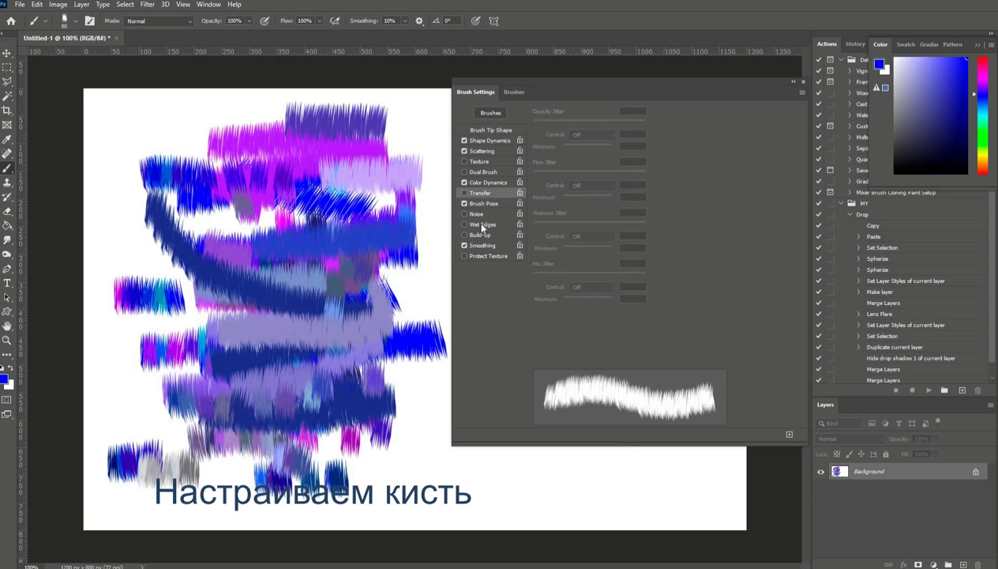
click(464, 235)
drag(376, 245, 403, 265)
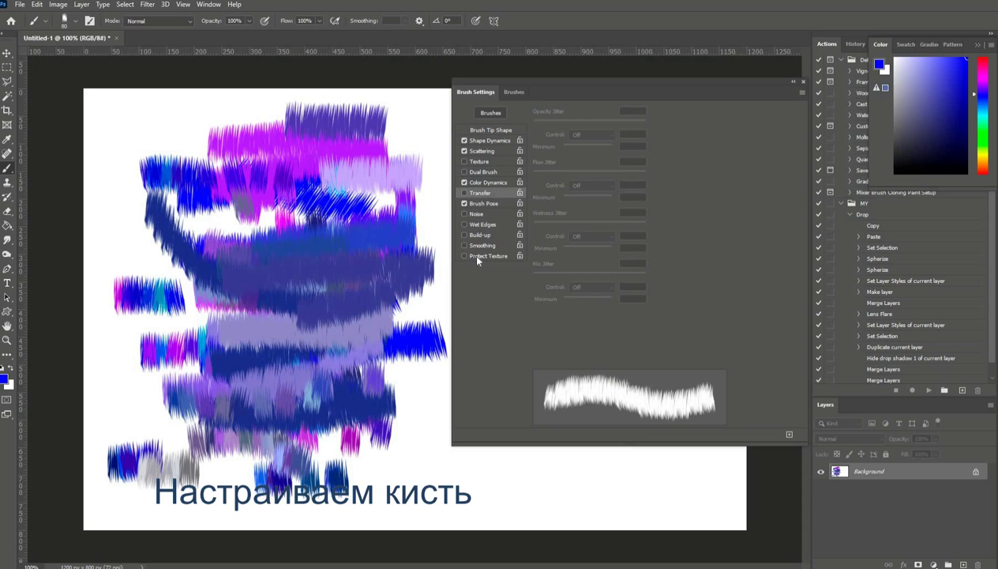
- Set the Shape Dynamics size jitter to 67% and paint a test stroke and many single dabs over the canvas
click(482, 141)
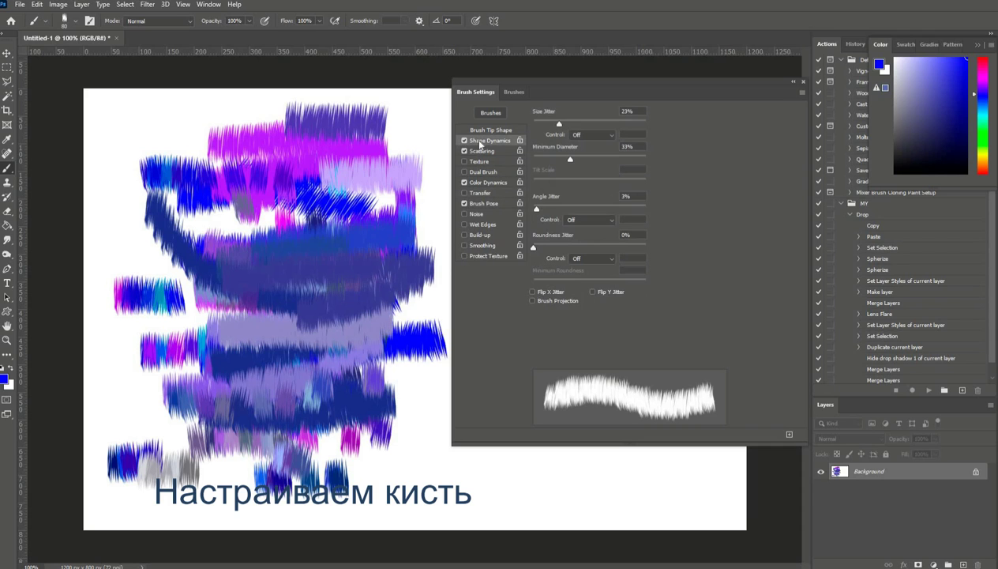
click(609, 123)
drag(215, 225, 416, 202)
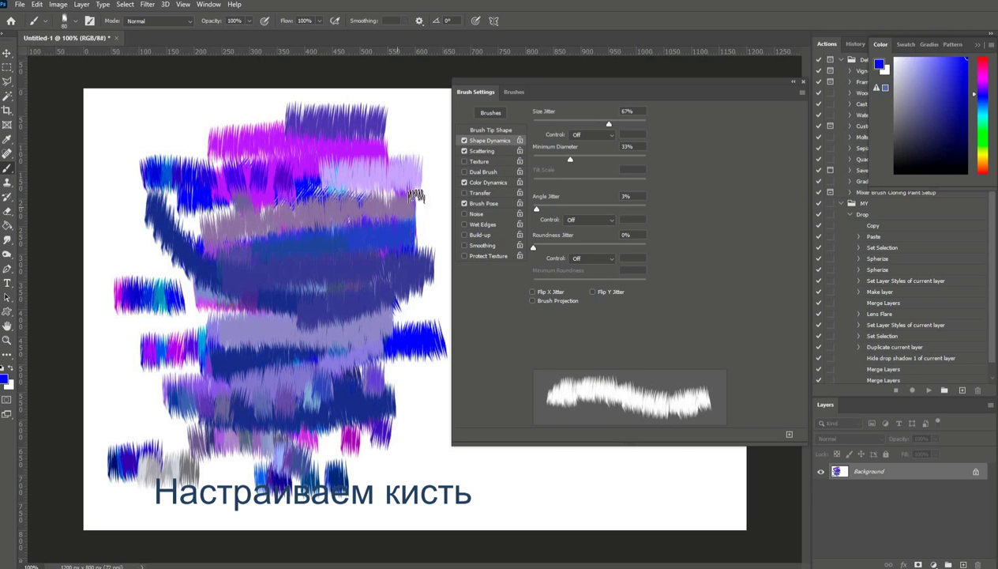
click(281, 251)
click(304, 247)
click(324, 251)
click(346, 252)
click(378, 270)
click(381, 307)
click(305, 299)
click(268, 326)
click(289, 335)
click(325, 326)
click(347, 221)
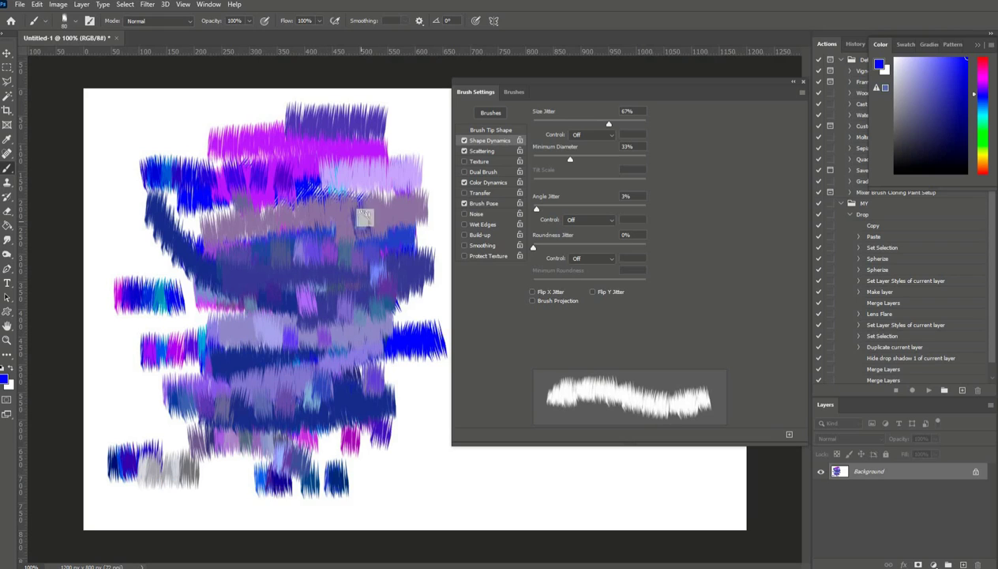
click(366, 218)
click(384, 223)
click(399, 244)
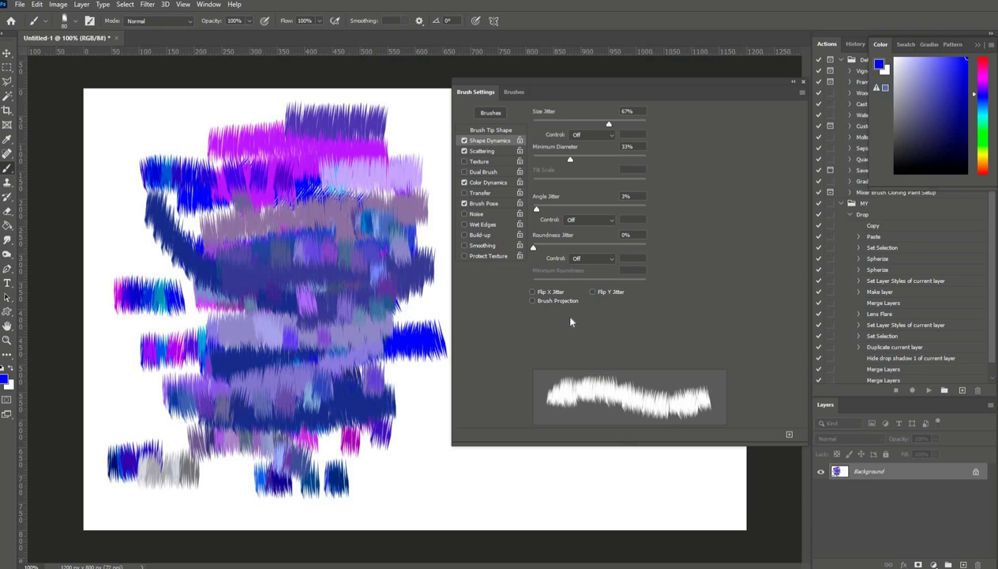
- Select the whole canvas and fill it with white to clear all test strokes
key(ctrl+a)
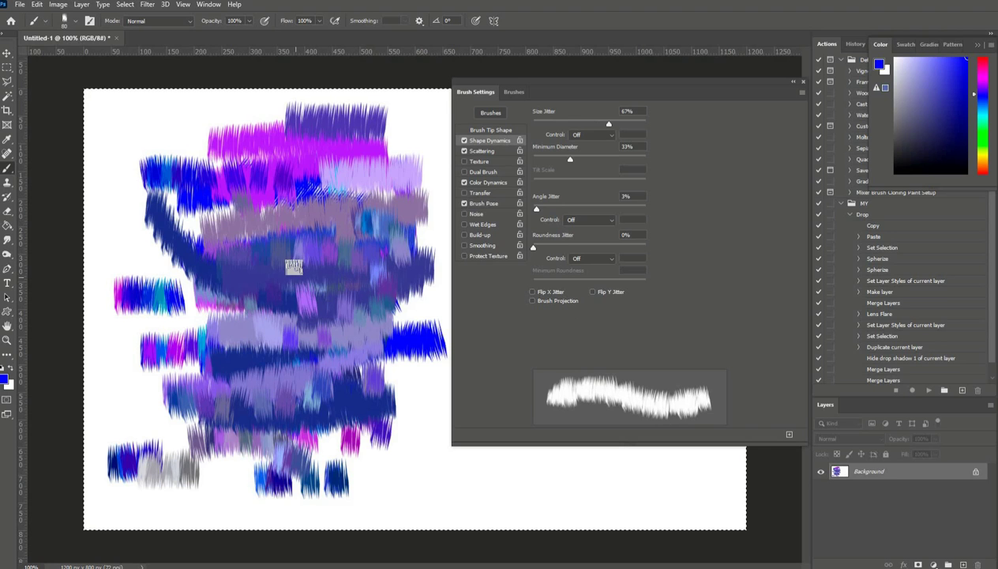
key(shift+BackSpace)
click(536, 156)
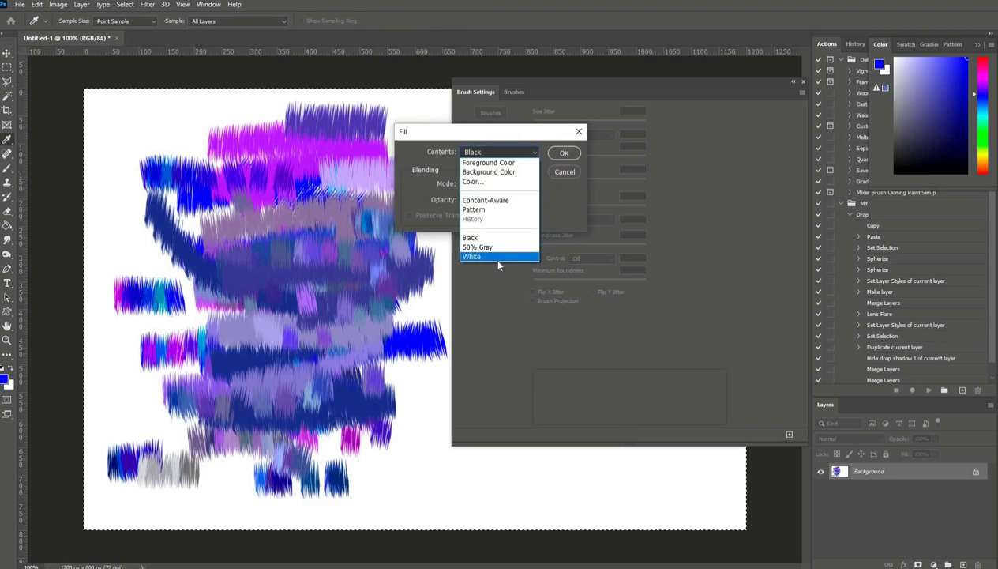
click(491, 257)
key(Return)
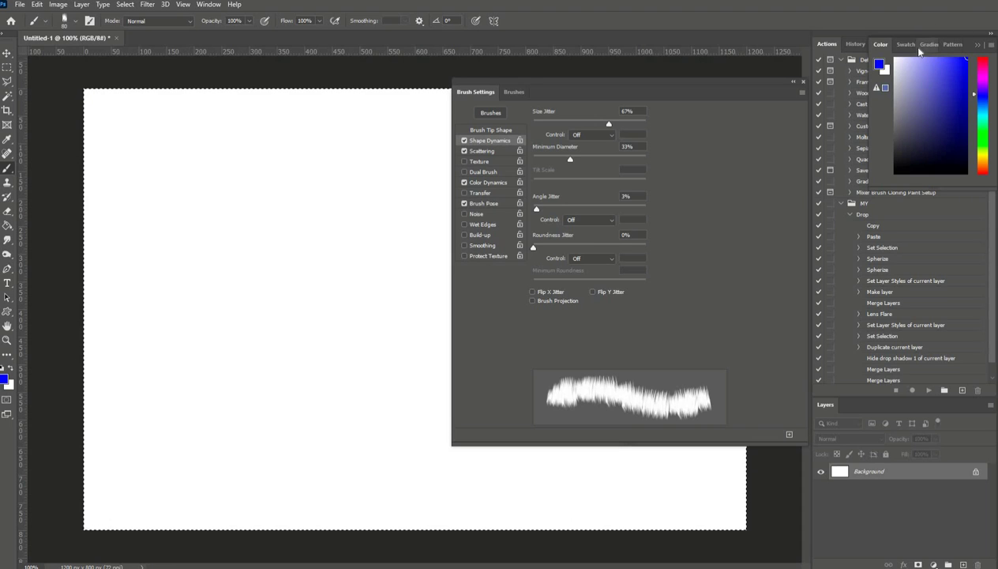
- Move the Color panel lower and collapse the Drop action and the Default Actions set
drag(984, 41, 982, 115)
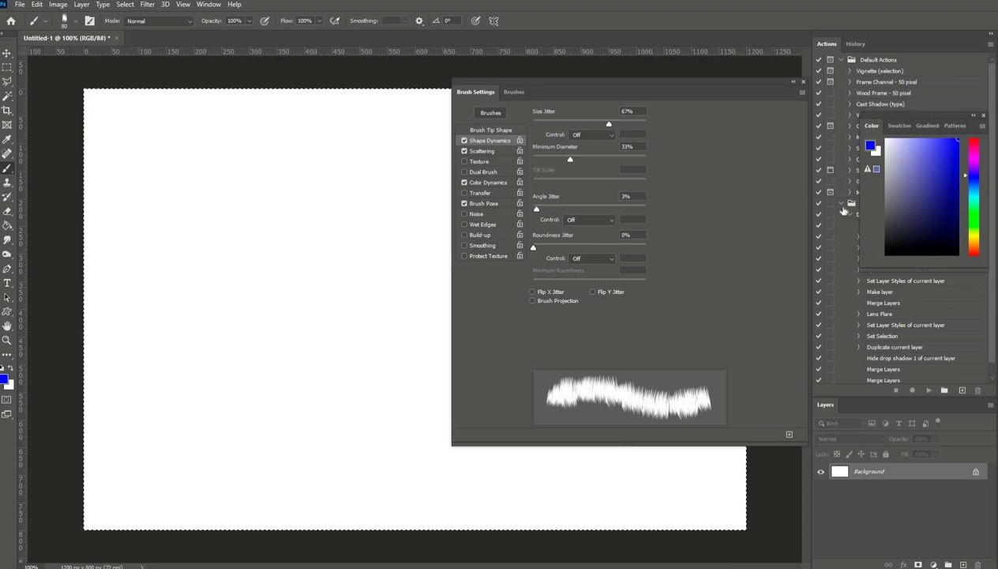
click(849, 214)
click(841, 60)
- Create a new action named 01 in the MY set and start recording it
click(930, 71)
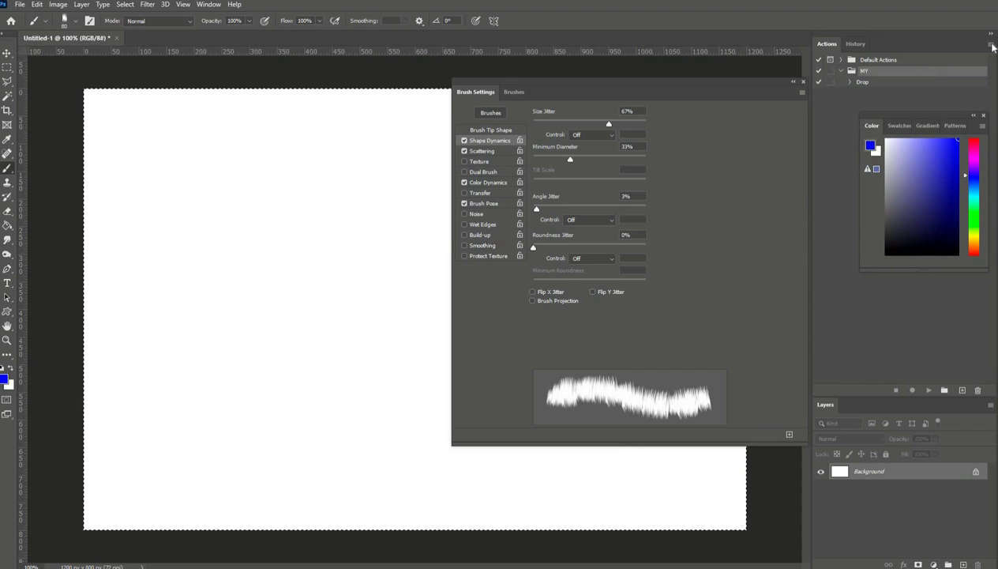
click(989, 44)
click(981, 69)
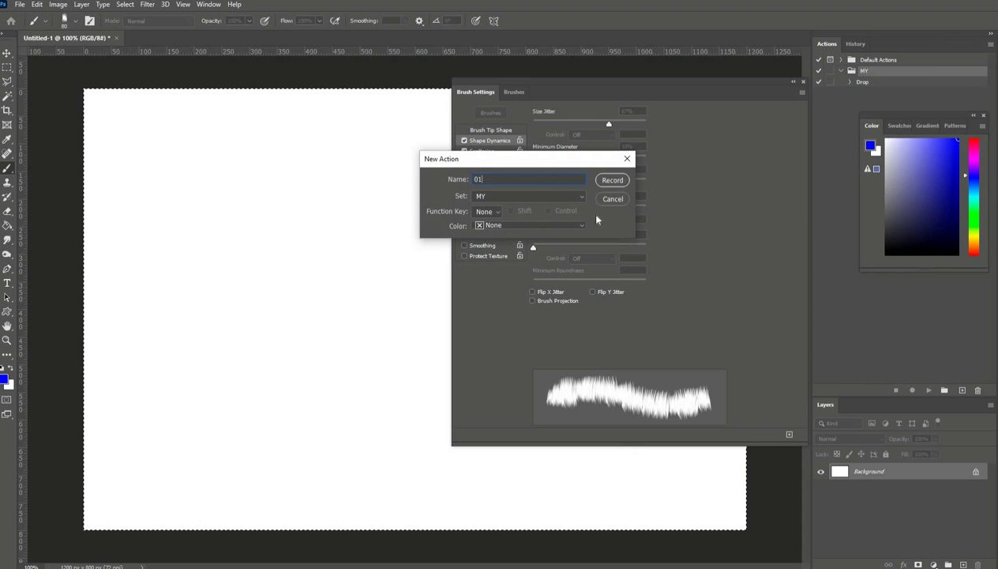
click(599, 180)
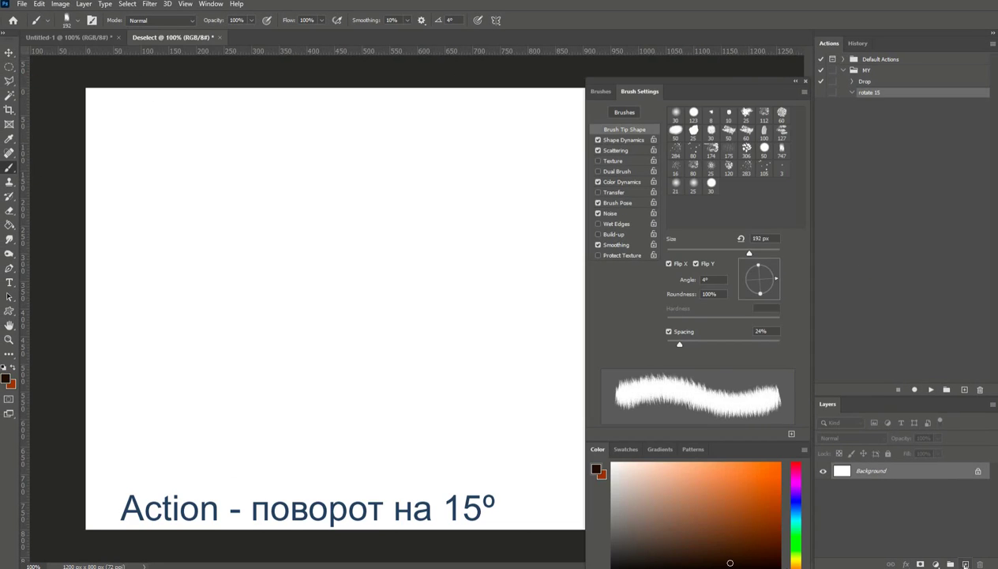
- Add a new layer in the Deselect document and draw a large, nearly circular elliptical selection about 740 px wide
click(965, 563)
key(m)
drag(127, 115, 505, 412)
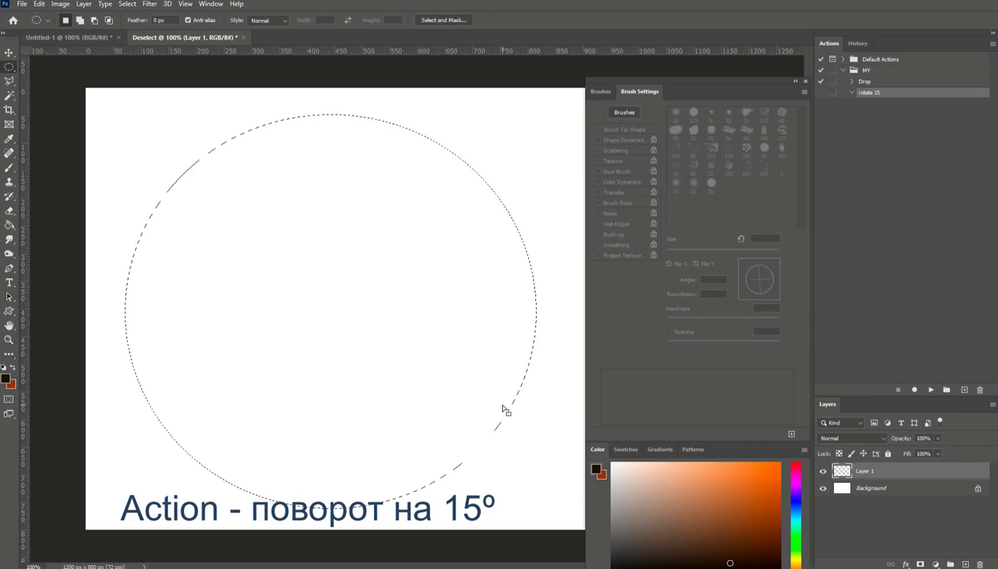
- Paint dark fur patches at the selection's upper and lower edges with a 1° brush angle, and at both sides with an 89° angle
key(b)
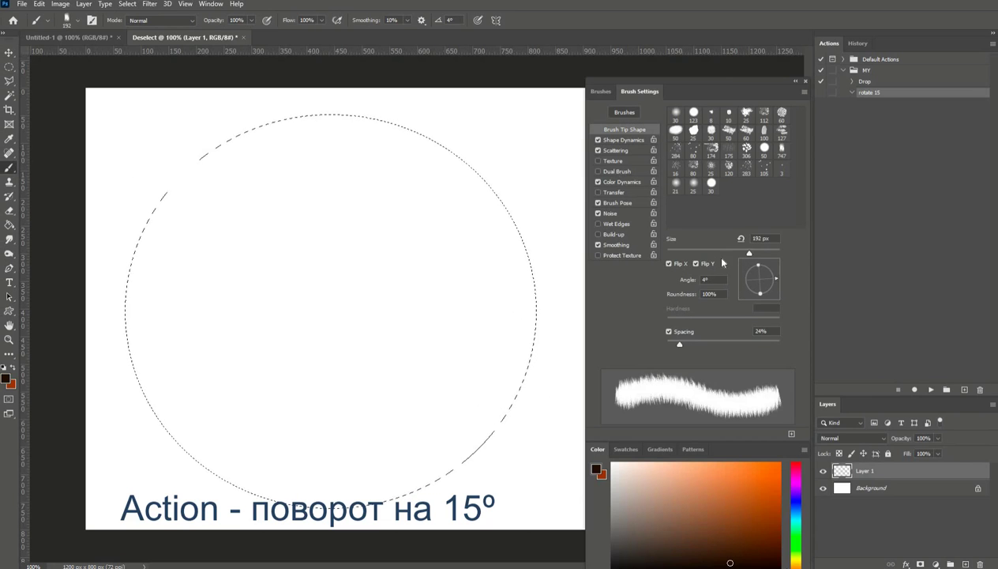
drag(775, 282, 776, 278)
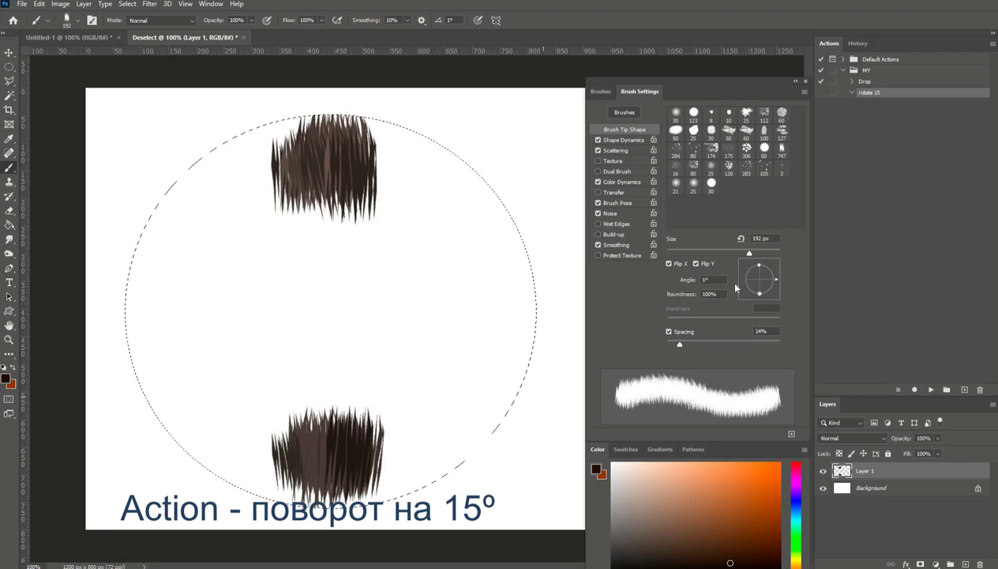
drag(776, 282, 759, 263)
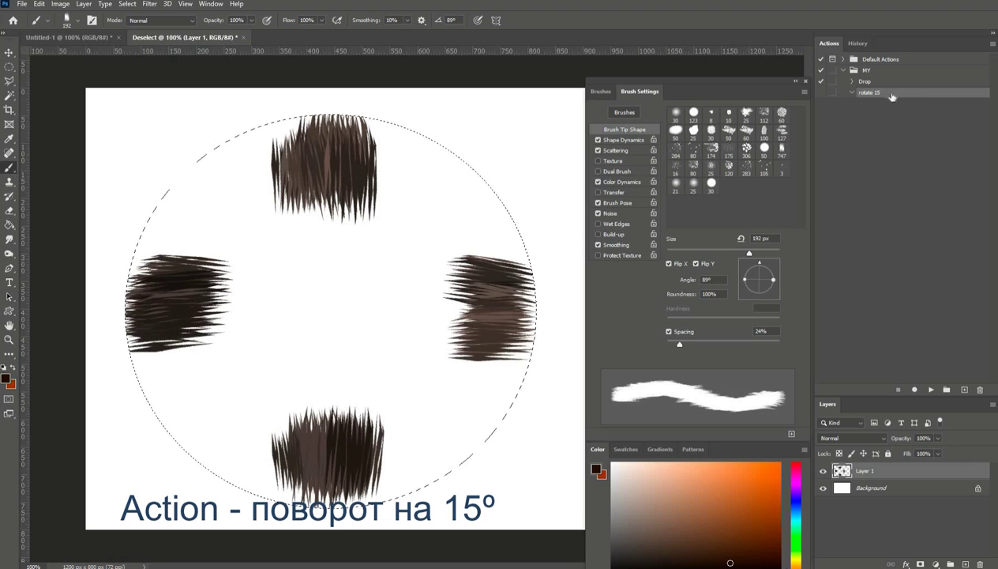
- Record a 15° rotation of the selected fur patches on Layer 1 in the rotate 15 action
click(43, 5)
click(59, 246)
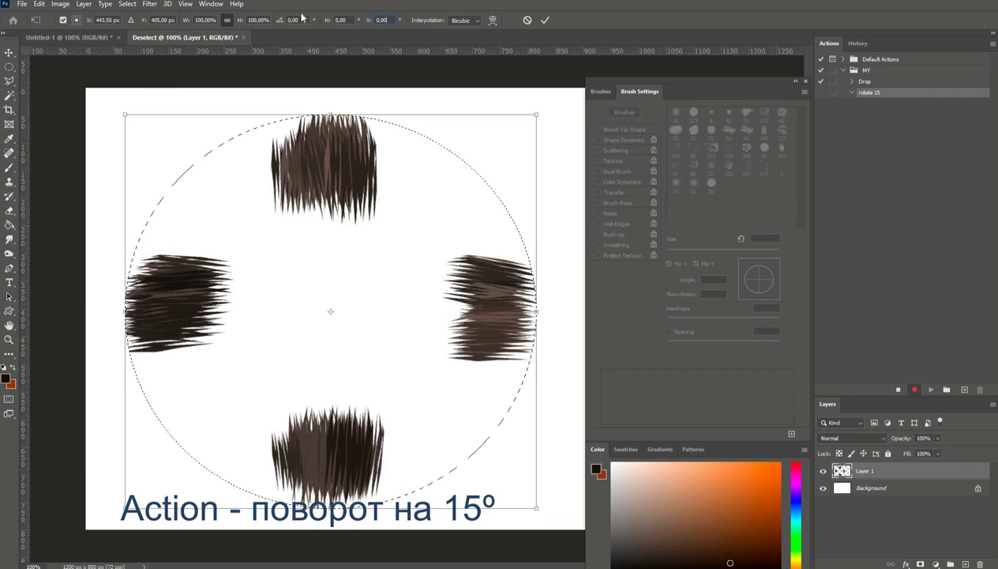
text(15)
key(Return)
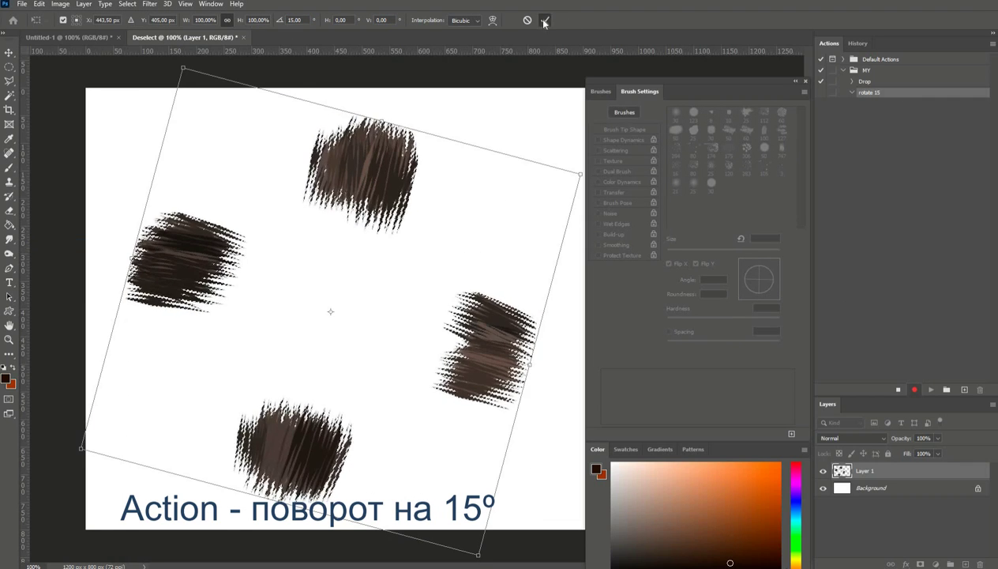
click(545, 20)
- Record deselecting the circular selection in the rotate 15 action and finish recording
click(127, 4)
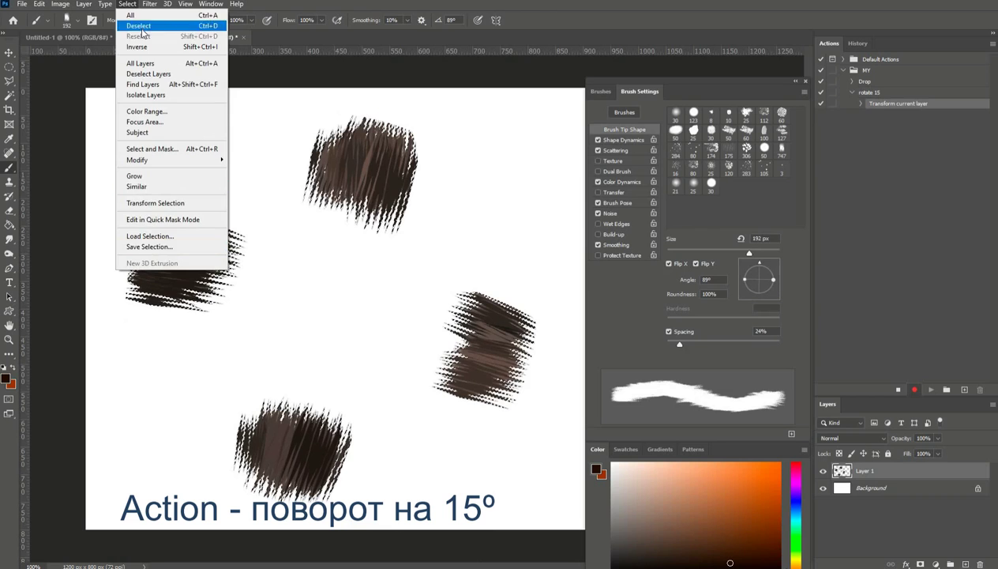
click(141, 26)
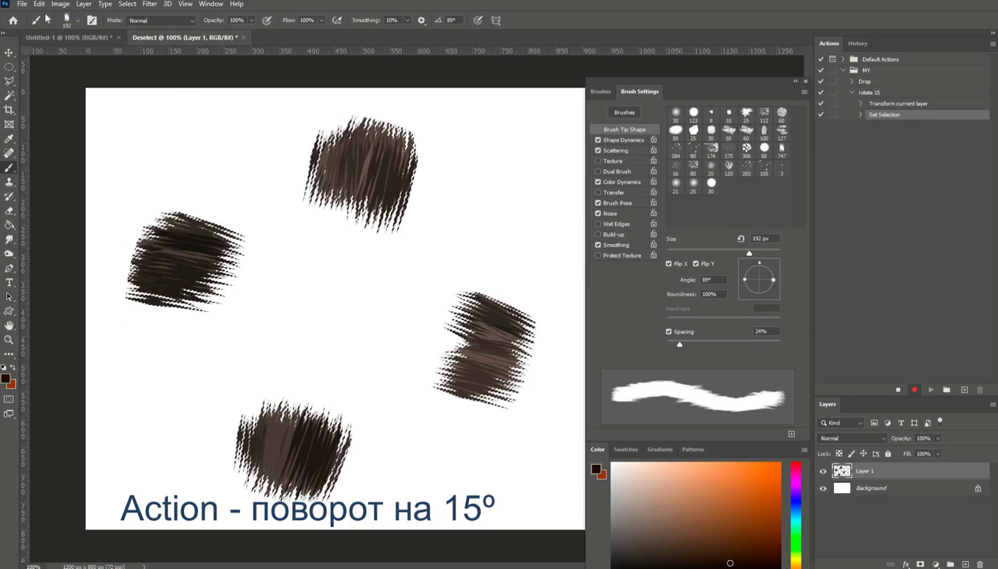
click(129, 6)
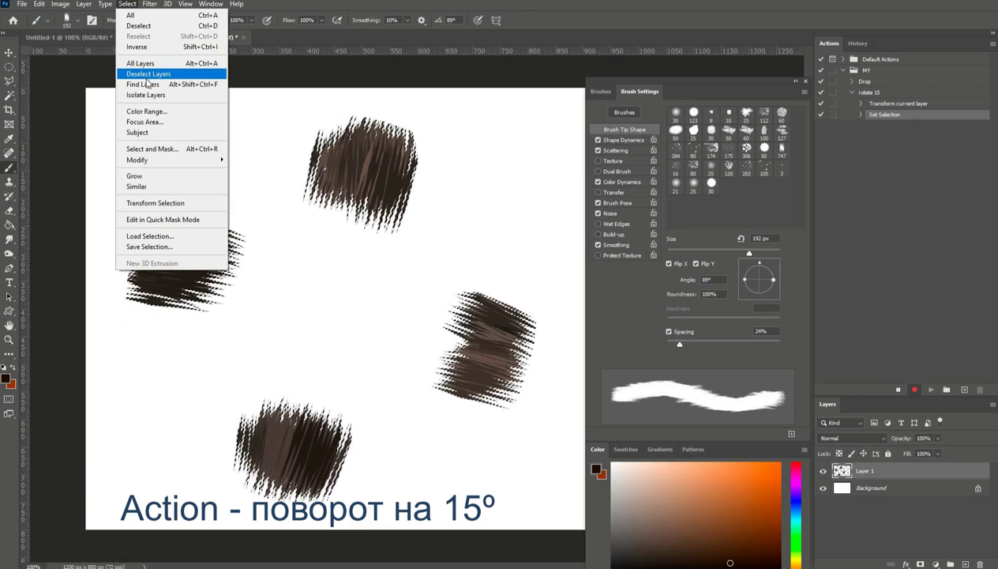
click(139, 26)
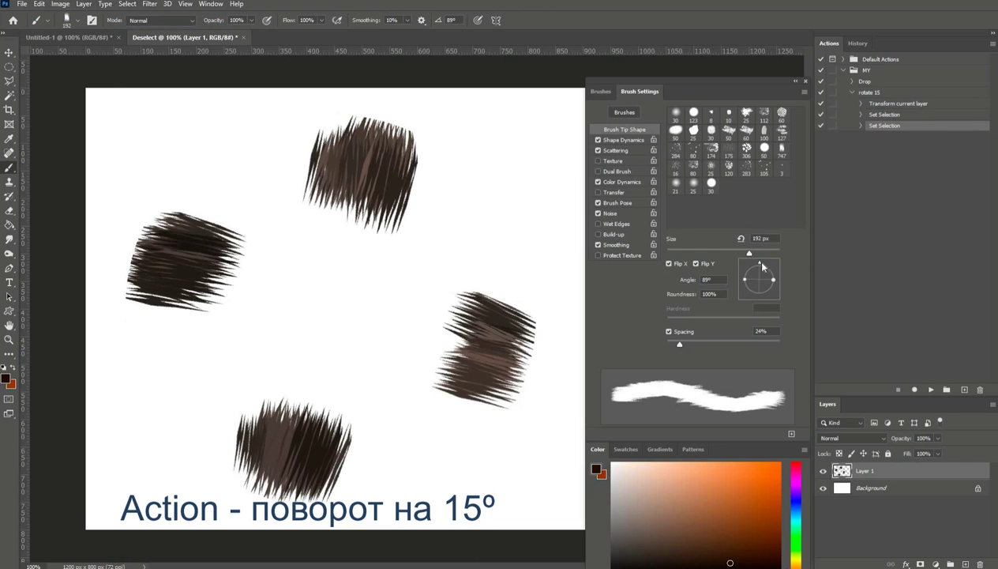
- Set the brush angle to 1° and paint fur beside the upper and lower patches
drag(760, 266, 777, 284)
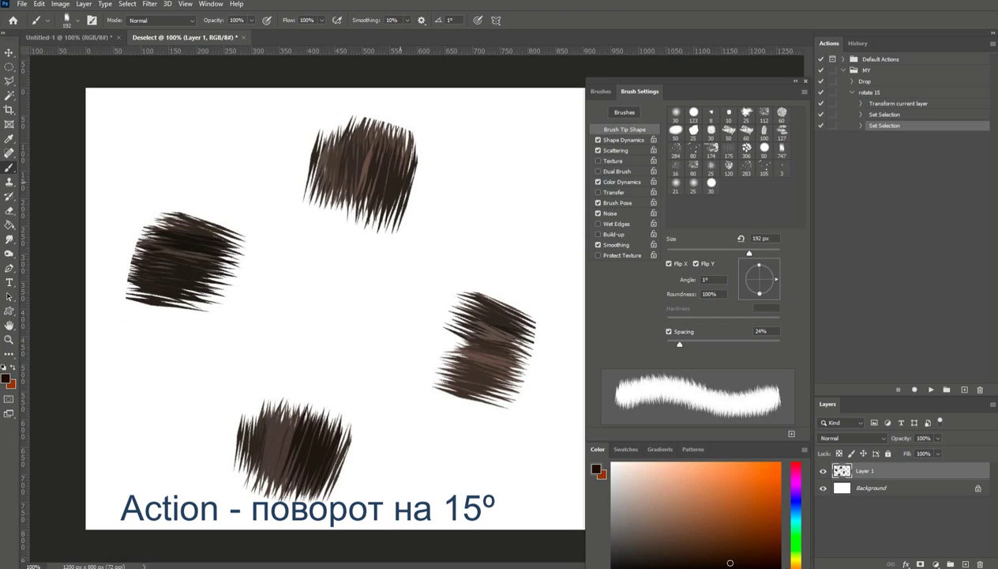
drag(316, 162, 287, 164)
drag(323, 457, 370, 456)
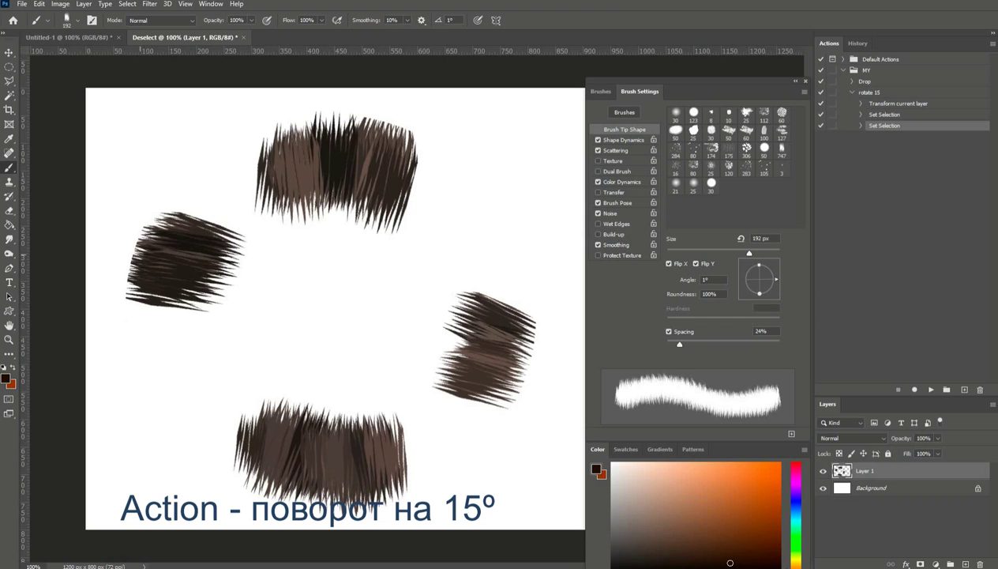
- Run the rotate 15 action repeatedly, painting fur at the upper and lower edges between rotations to build an outer ring
click(890, 94)
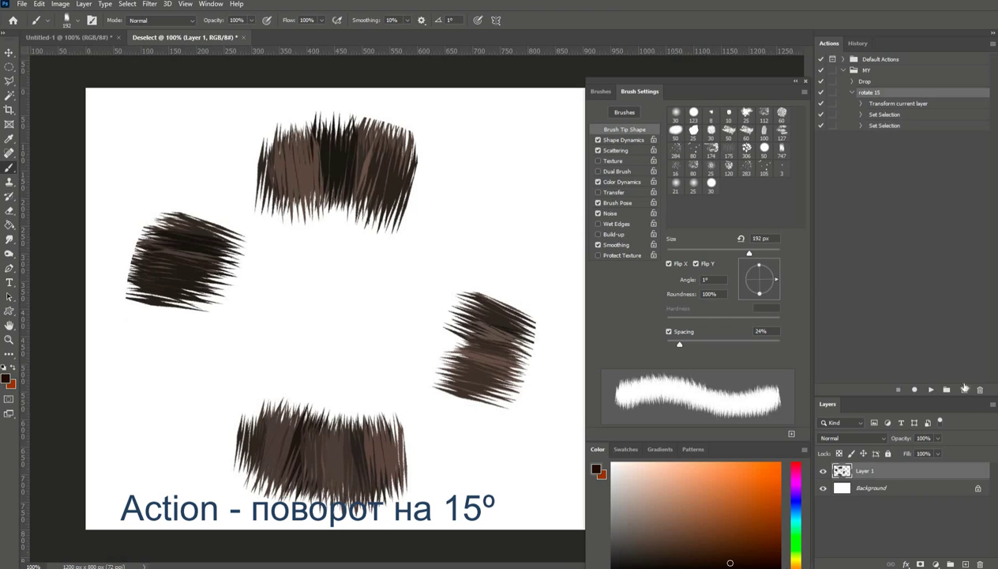
click(930, 390)
drag(315, 171, 273, 173)
mouse_move(352, 451)
mouse_down()
mouse_move(401, 447)
mouse_move(409, 462)
mouse_up()
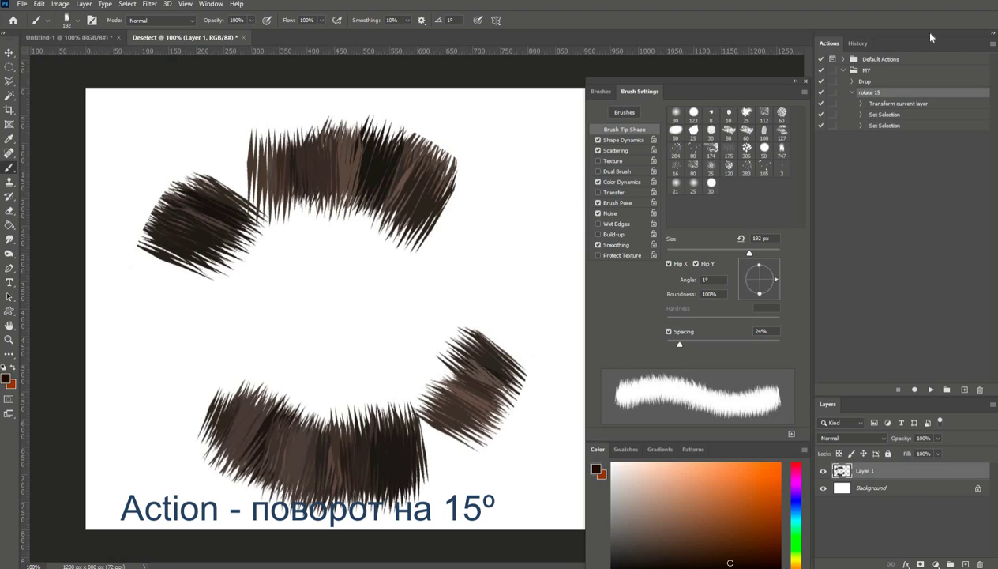
click(930, 391)
drag(347, 466, 418, 460)
click(931, 391)
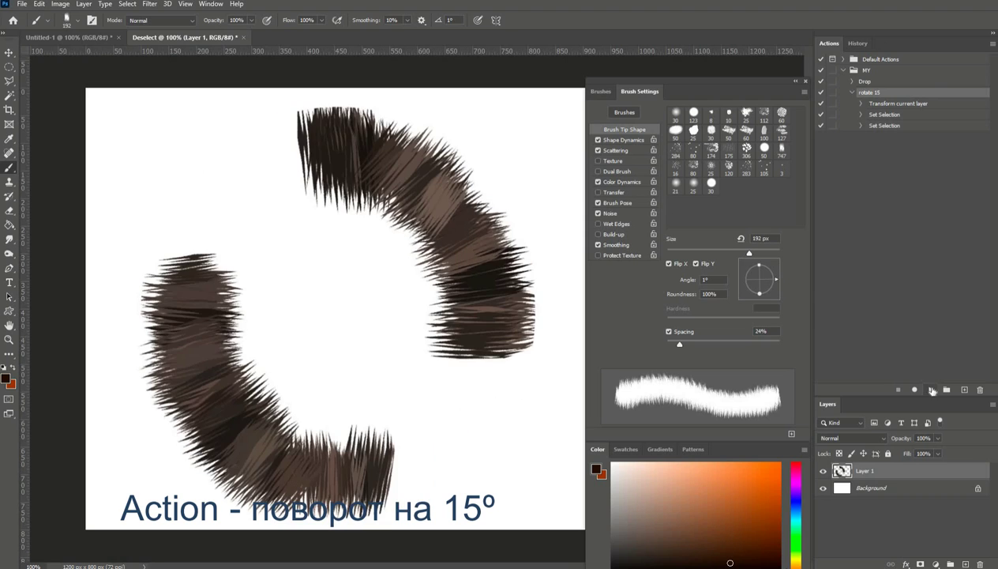
click(931, 390)
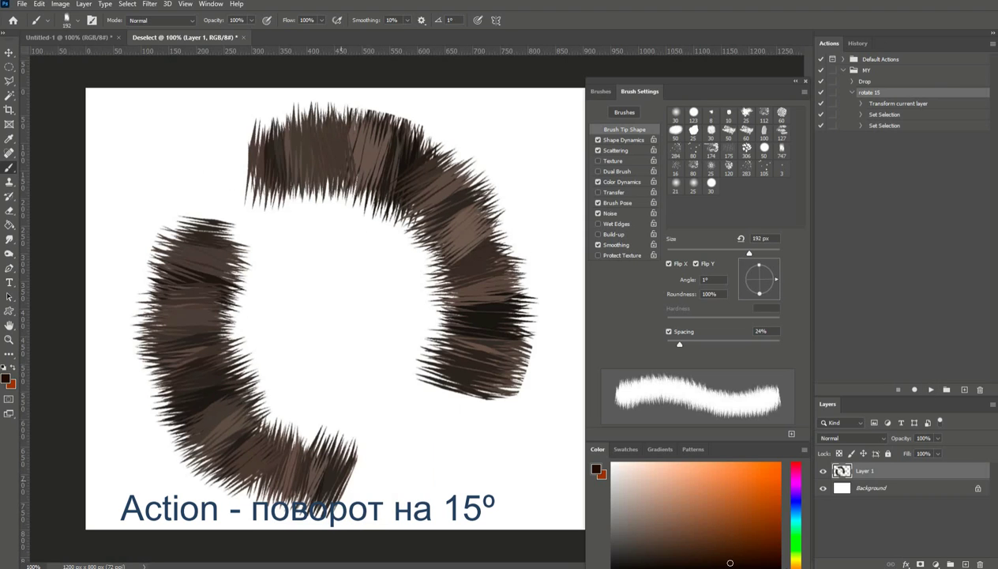
click(929, 390)
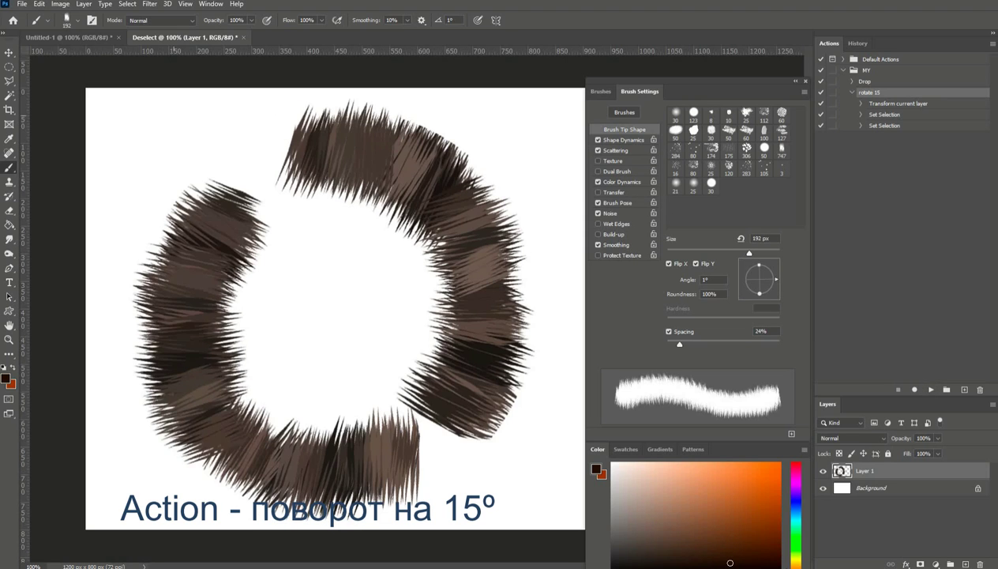
click(929, 390)
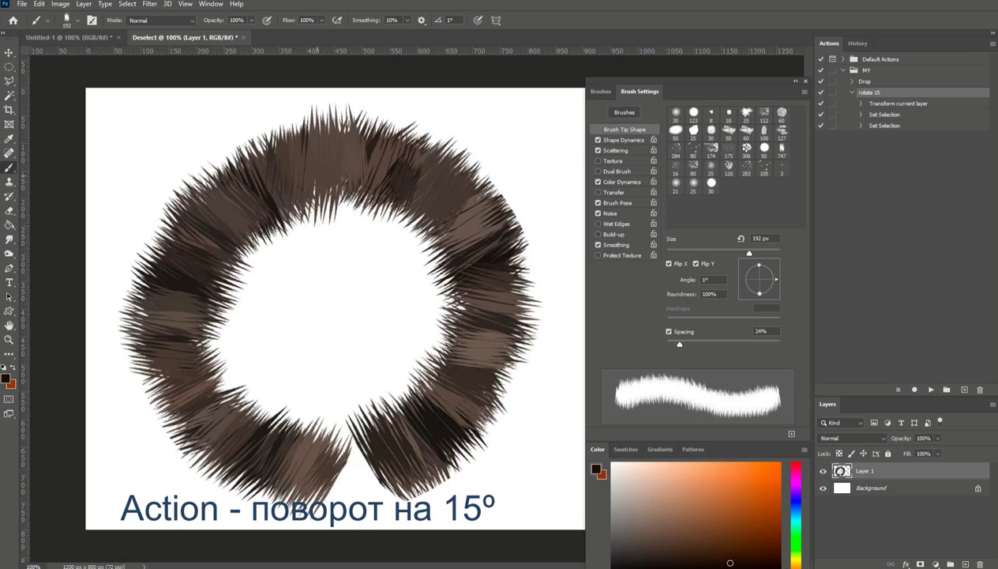
click(930, 391)
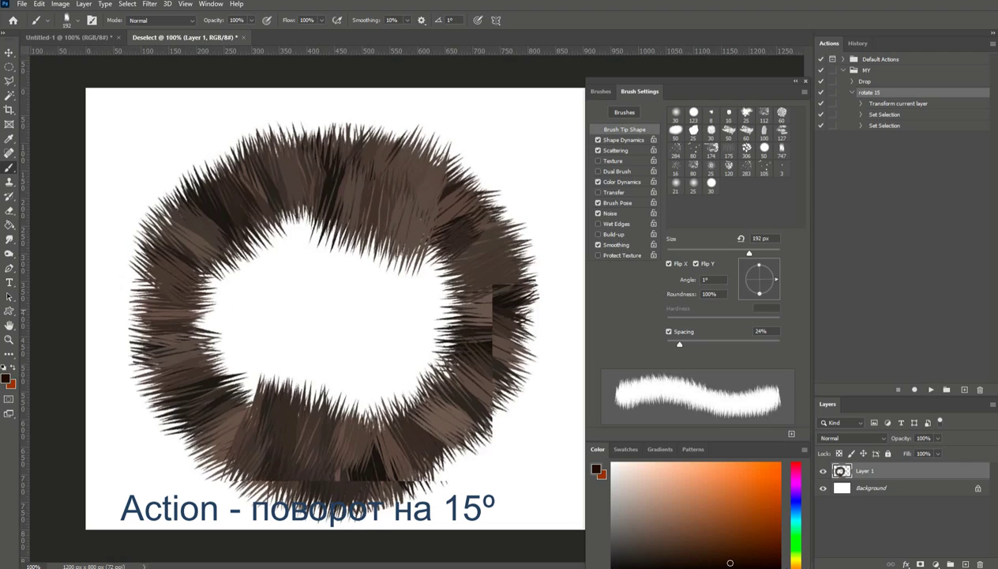
- Paint a second layer of fur inside the outer ring, running the rotate 15 action between strokes
drag(247, 227, 343, 207)
click(929, 390)
drag(247, 226, 306, 212)
click(930, 390)
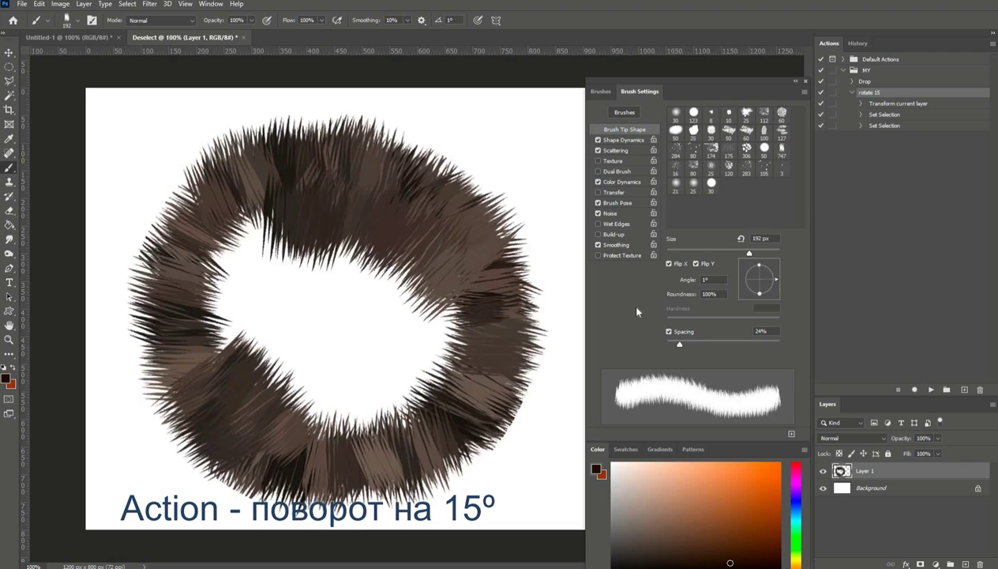
click(929, 390)
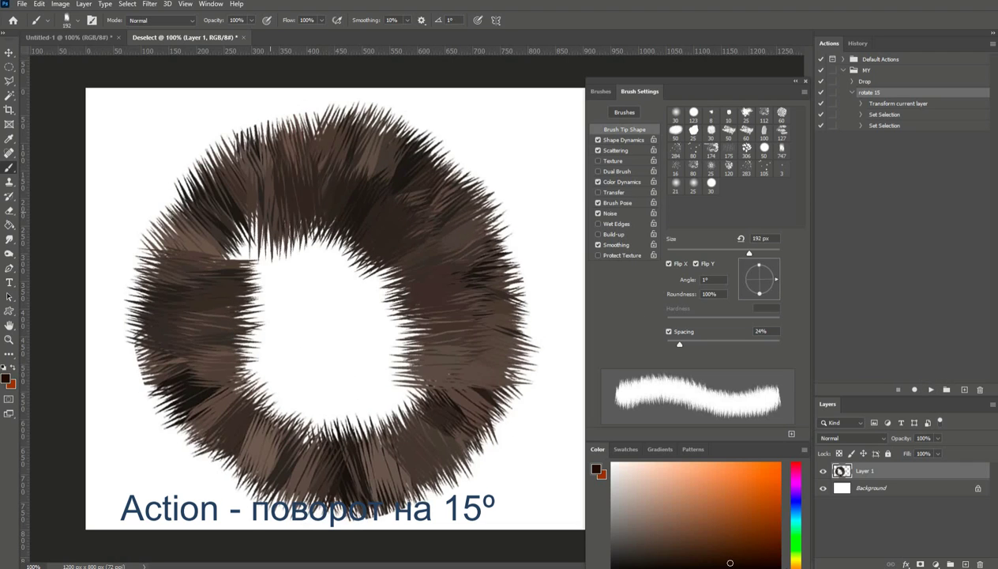
click(929, 390)
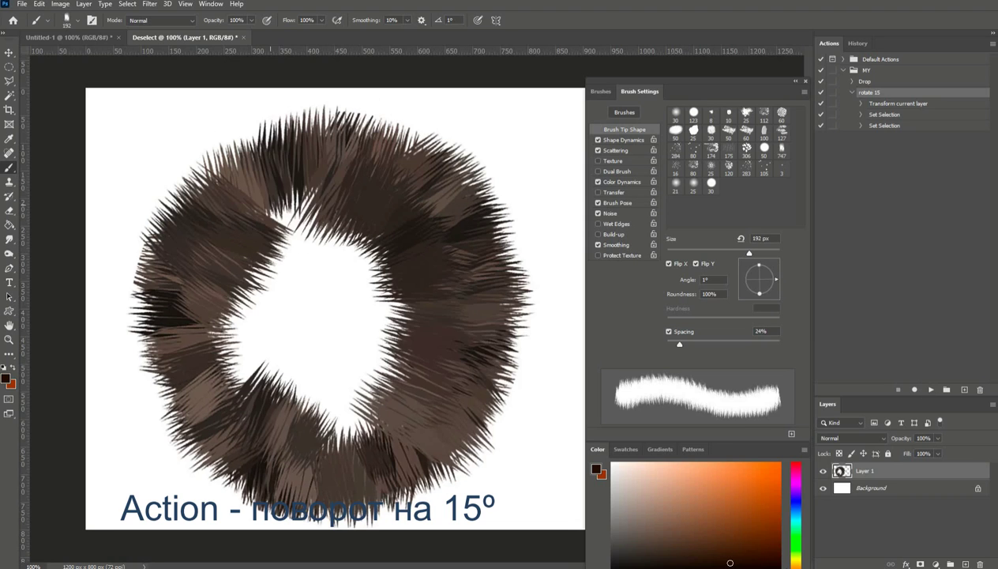
click(930, 390)
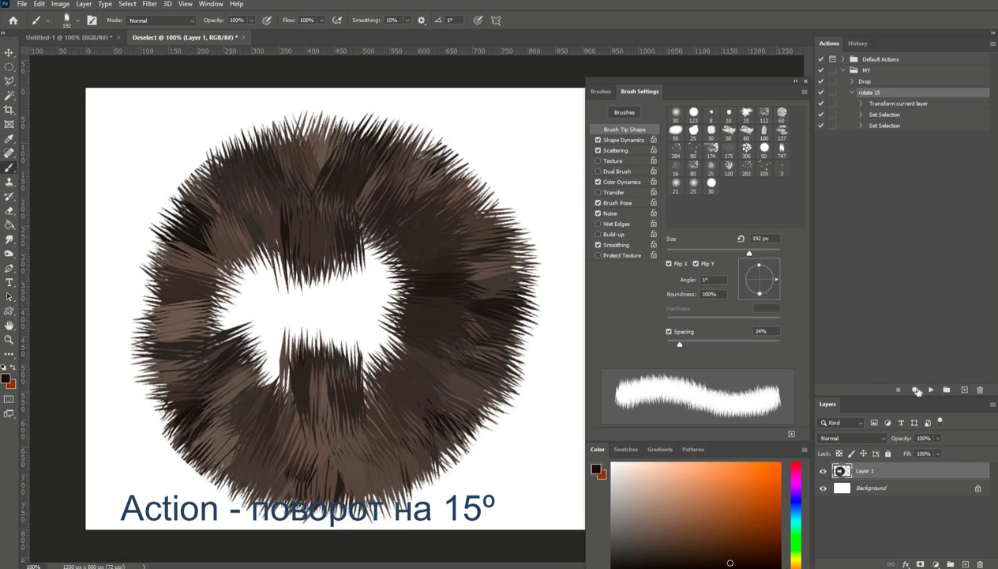
- Set the foreground color to #4e3625 and paint a lighter inner fur ring, running the rotate 15 action between strokes
click(7, 380)
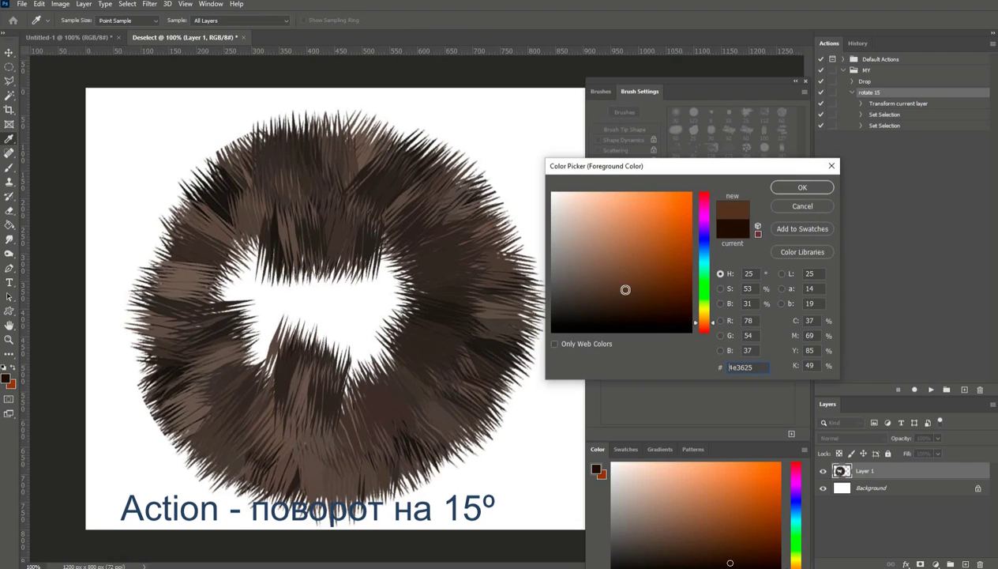
click(802, 187)
click(930, 390)
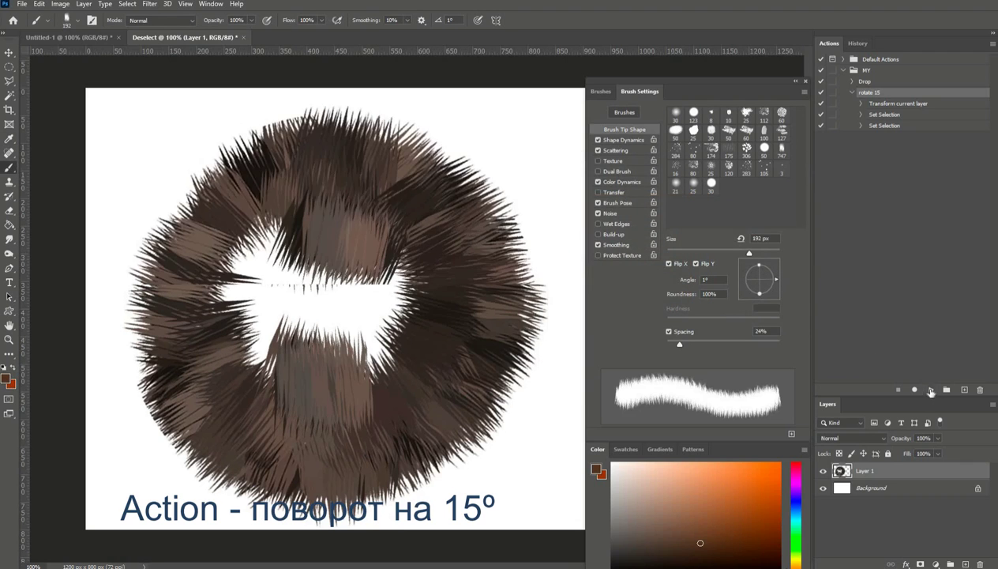
click(931, 390)
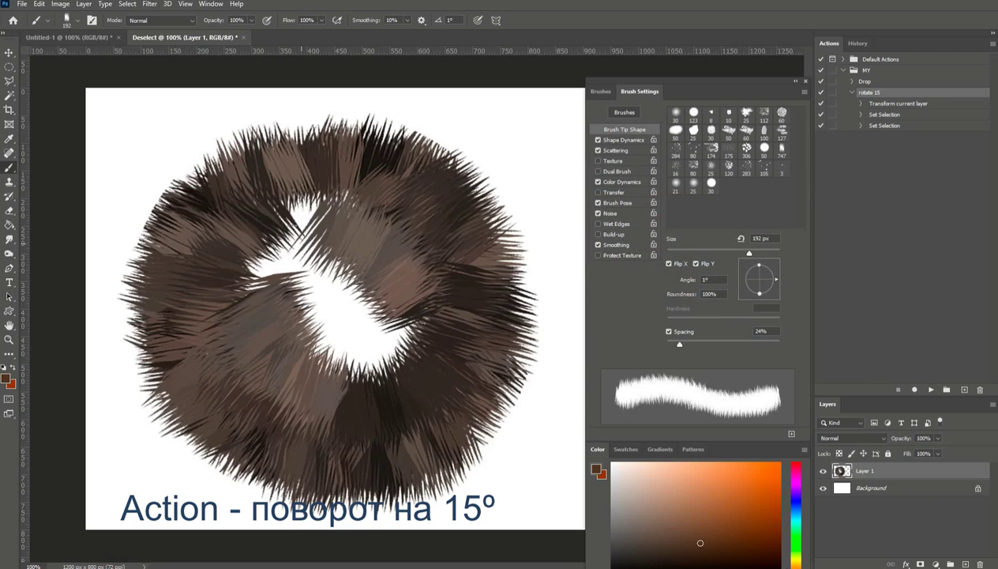
click(930, 390)
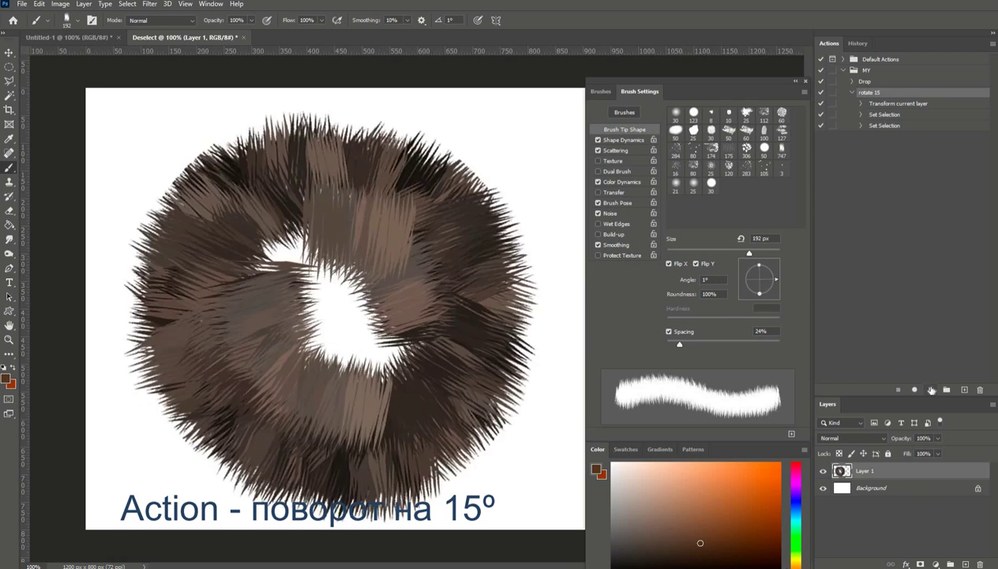
click(930, 391)
drag(294, 237, 344, 239)
drag(354, 401, 390, 401)
click(931, 390)
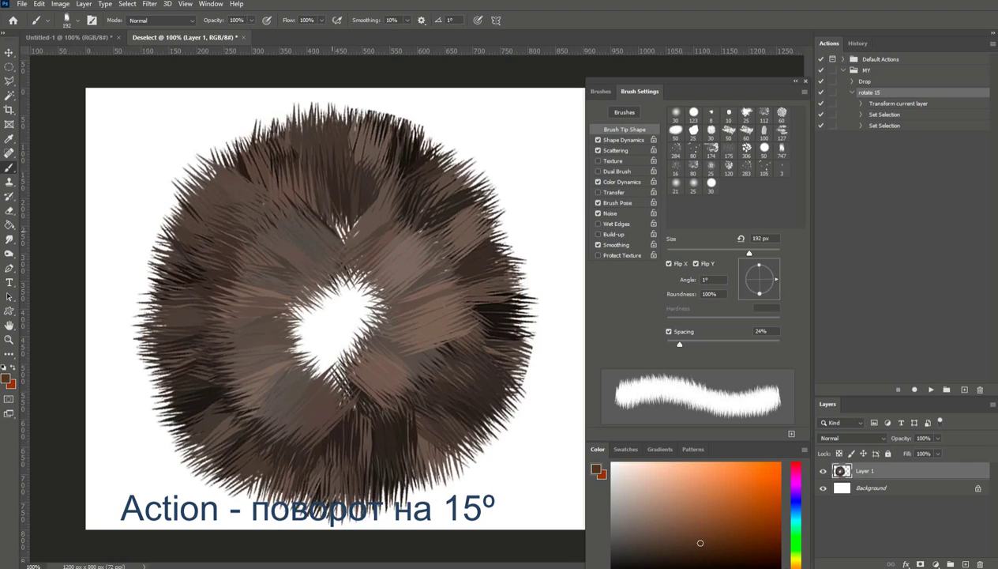
click(930, 390)
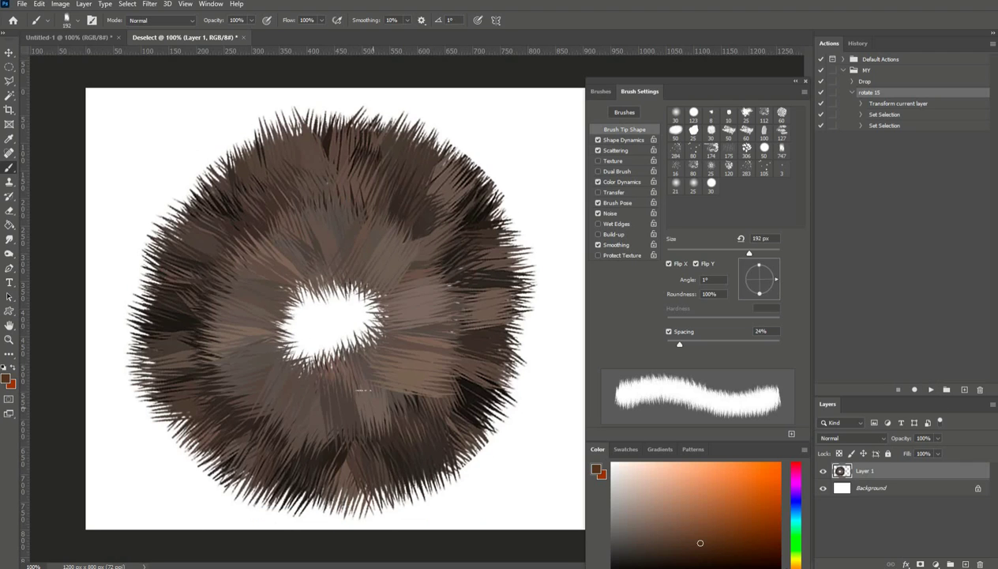
click(930, 390)
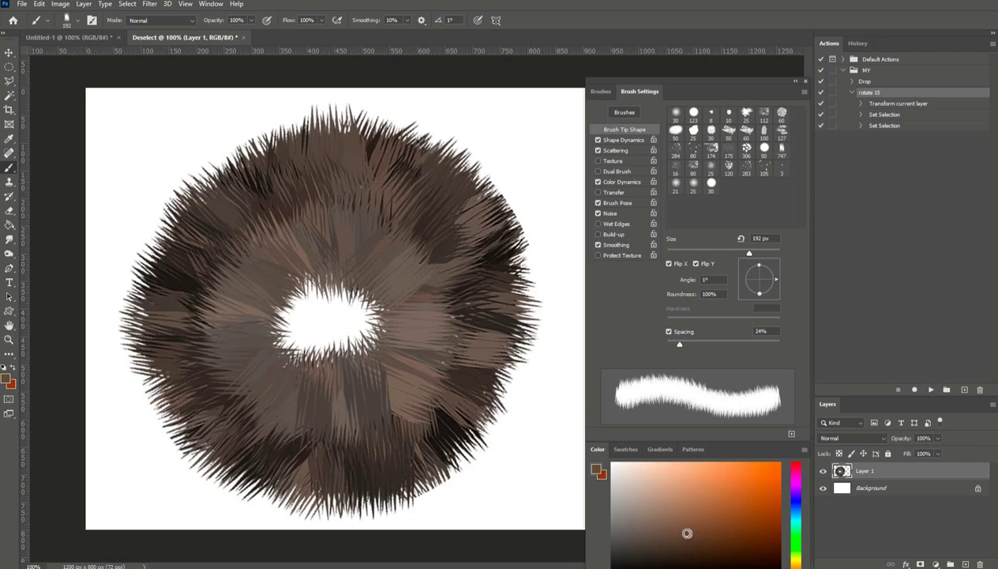
- Fill the white center with fur in a lighter brown, running the rotate 15 action between strokes
drag(324, 289, 327, 335)
click(930, 390)
click(930, 390)
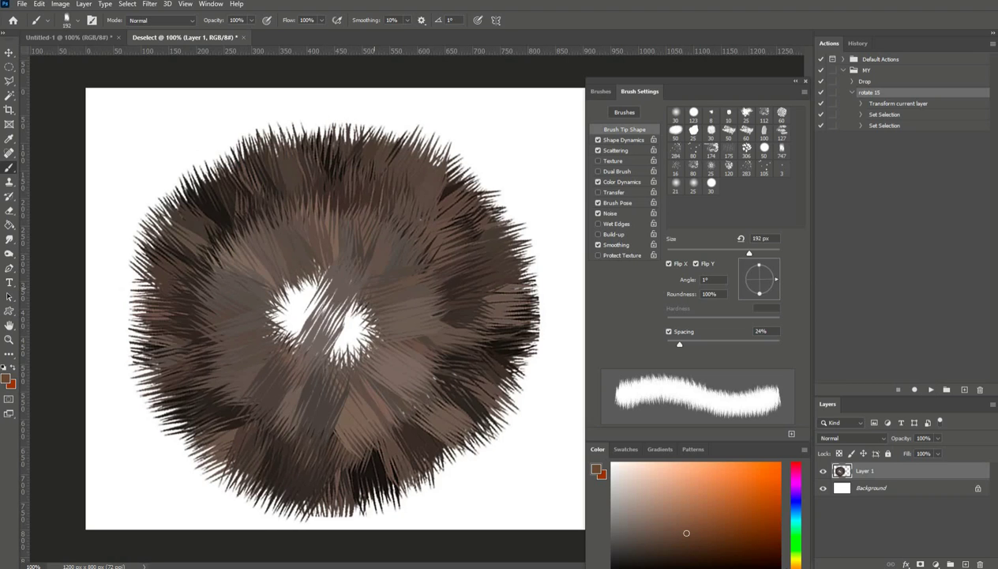
mouse_move(333, 291)
mouse_down()
mouse_move(337, 356)
mouse_move(353, 349)
mouse_move(308, 299)
mouse_move(324, 305)
mouse_up()
click(930, 390)
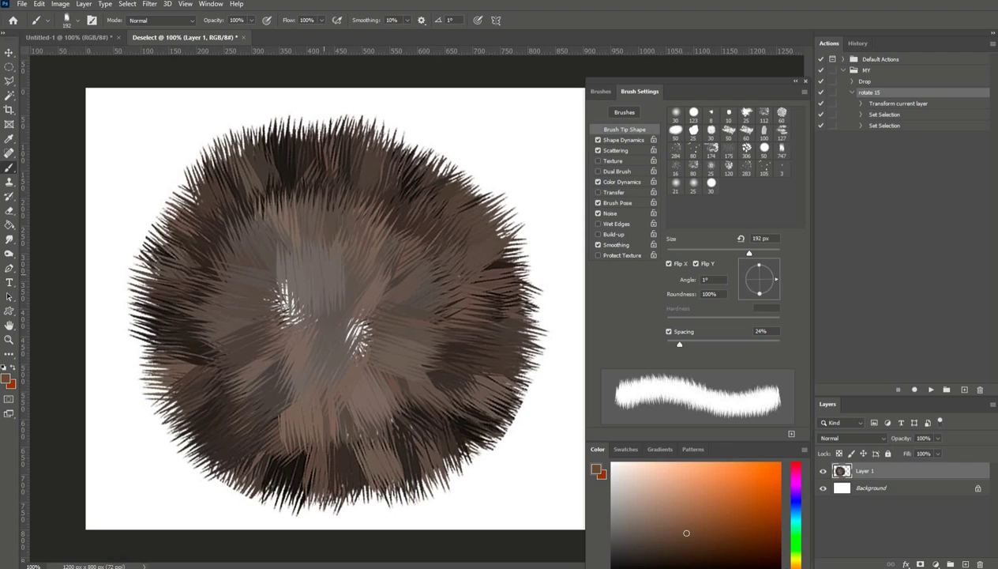
click(930, 390)
click(931, 391)
click(930, 390)
mouse_move(307, 265)
mouse_down()
mouse_move(333, 353)
mouse_move(348, 328)
mouse_up()
click(930, 390)
click(930, 390)
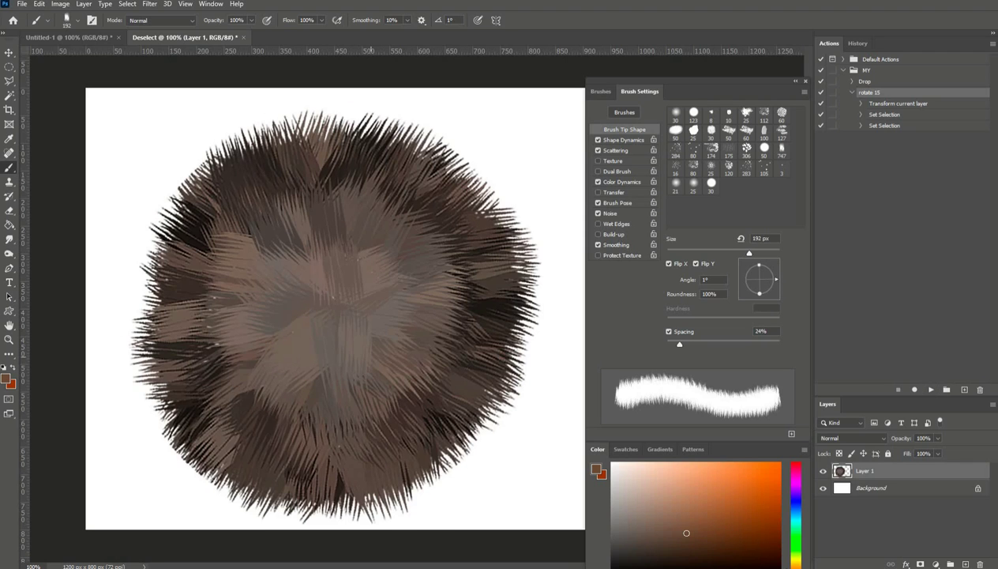
click(924, 387)
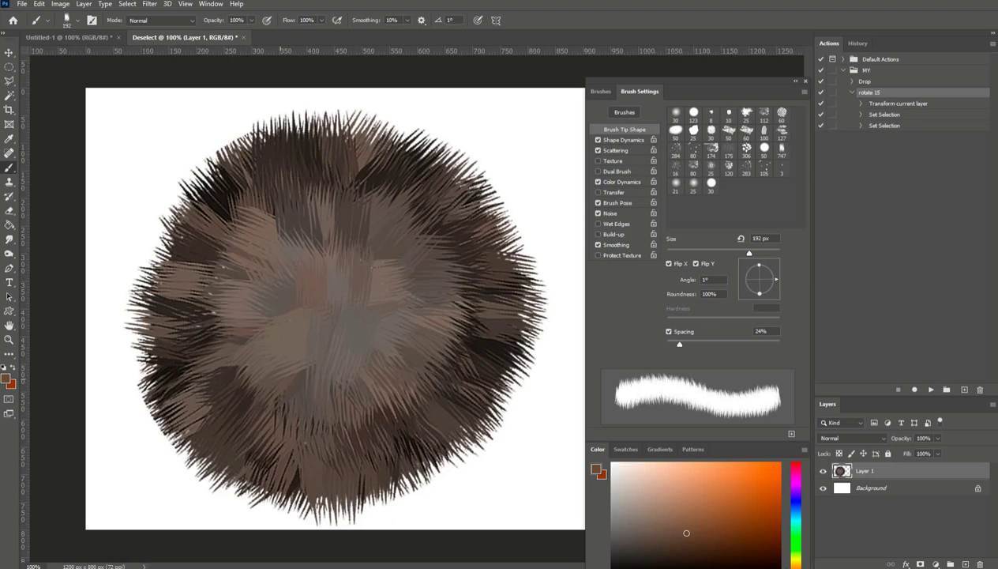
- Switch to the Eraser tool and give it the 192 px spiky fur brush tip with a 95° angle
right_click(9, 210)
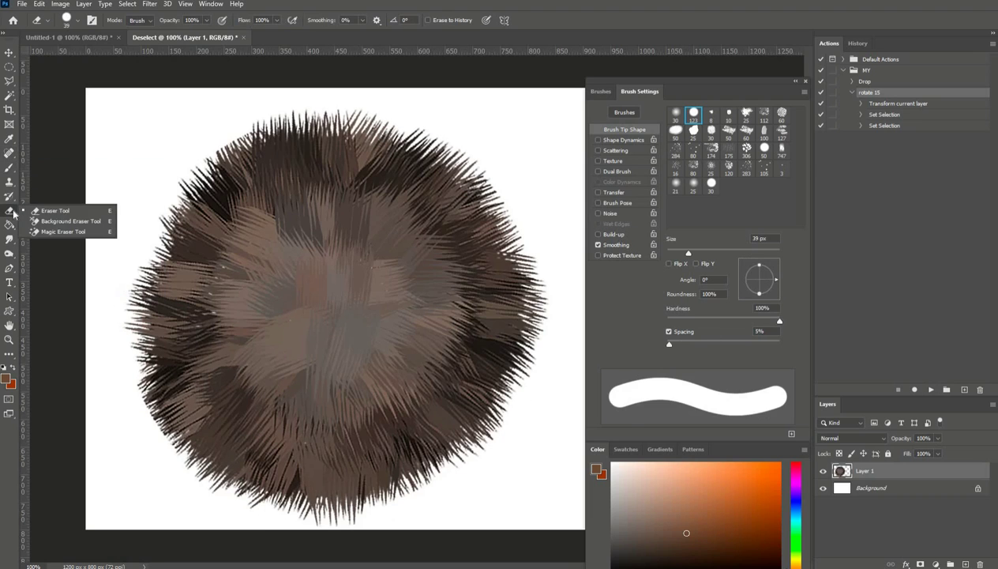
click(55, 209)
click(77, 21)
click(123, 105)
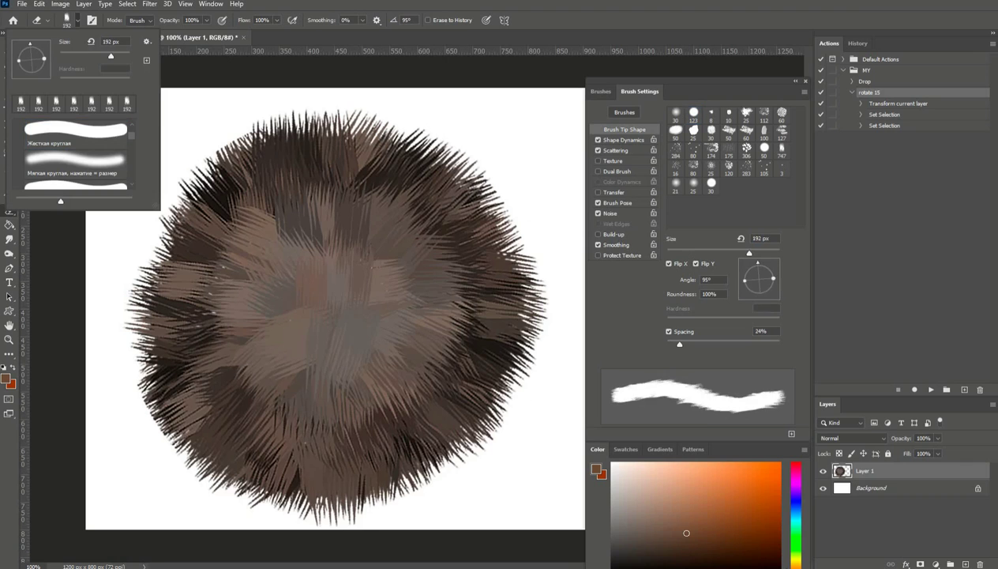
- Trim the ball's outer fur with the spiky eraser at angles of 5° and -77°, running the rotate 15 action between strokes
drag(769, 275, 786, 280)
click(931, 389)
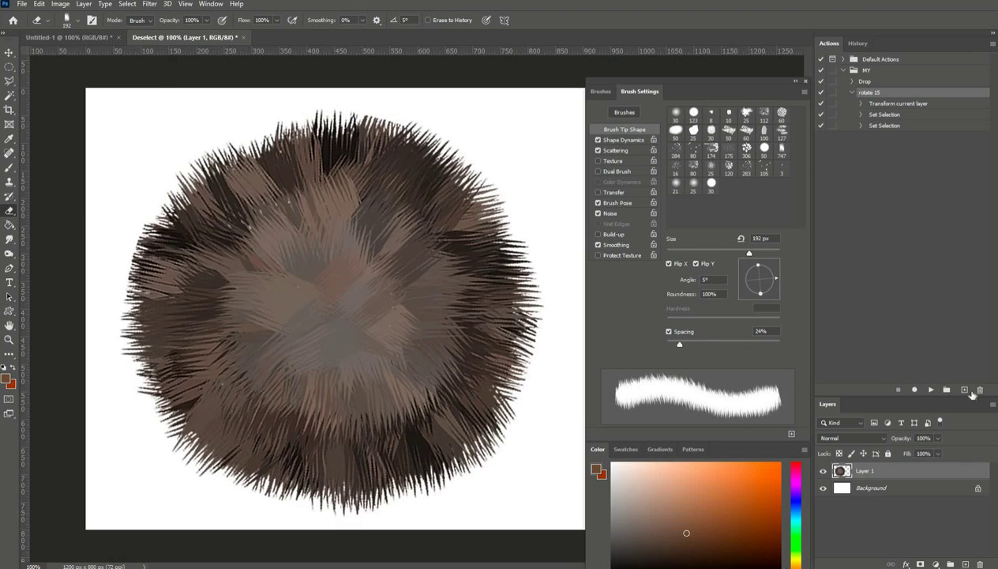
drag(308, 119, 405, 122)
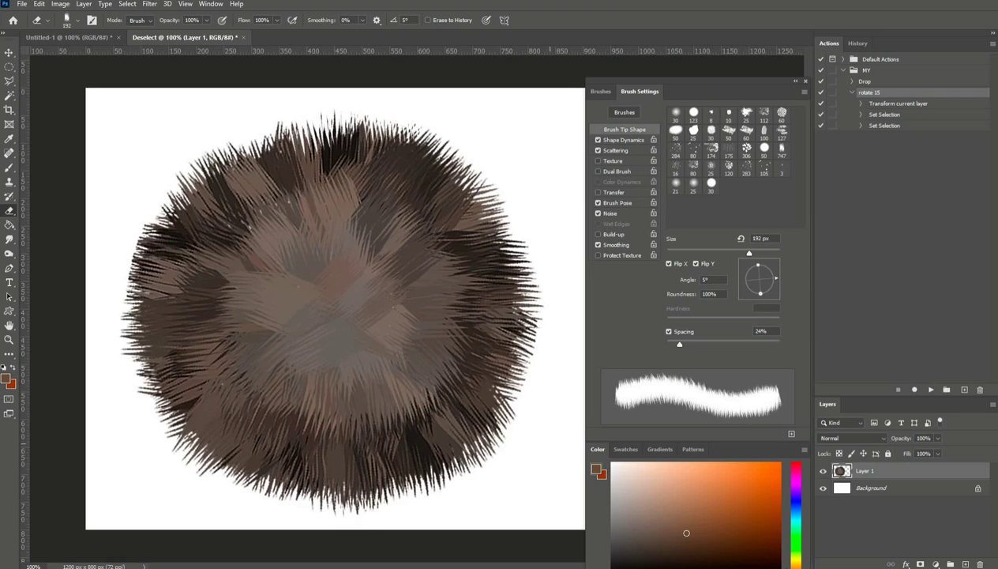
mouse_move(776, 293)
mouse_down()
mouse_move(773, 268)
mouse_move(763, 297)
mouse_up()
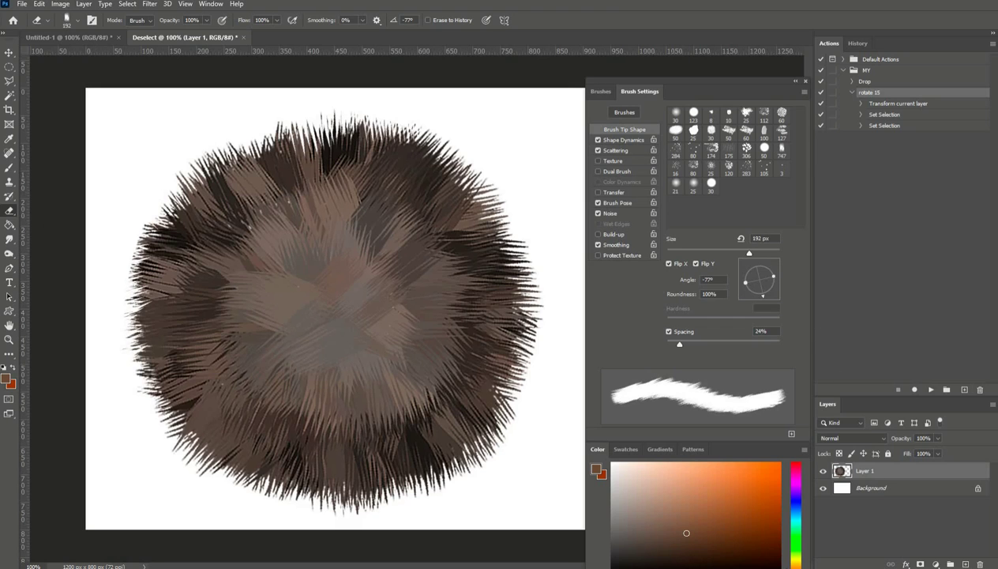
- Select the whole furry ball with an elliptical selection, scale it down to about half size and place it in the canvas's upper-left area
key(m)
mouse_move(113, 93)
mouse_down()
mouse_move(507, 467)
mouse_move(521, 537)
mouse_move(533, 517)
mouse_up()
key(ctrl+t)
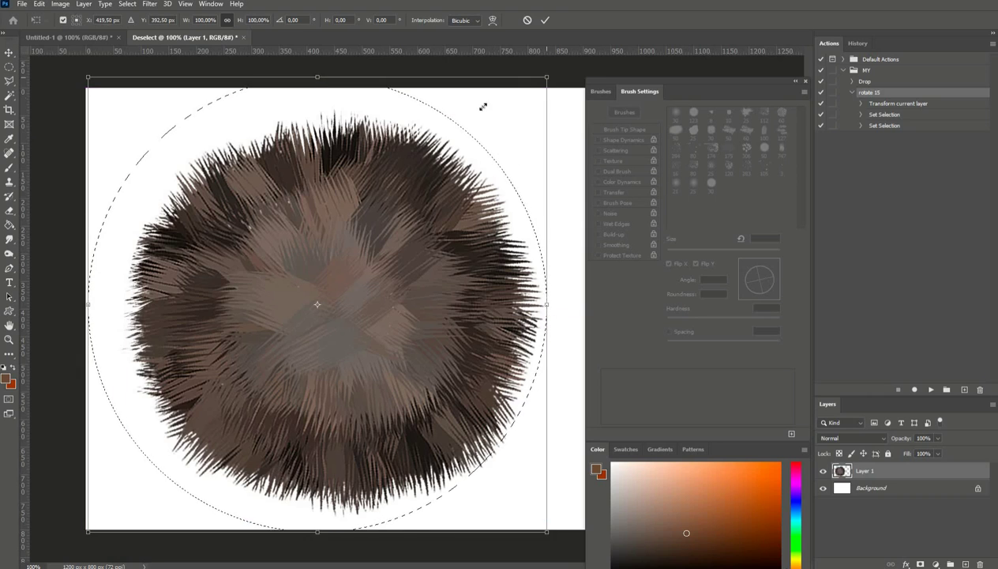
drag(546, 77, 402, 217)
drag(294, 356, 347, 238)
drag(452, 410, 404, 359)
drag(333, 245, 334, 259)
key(Return)
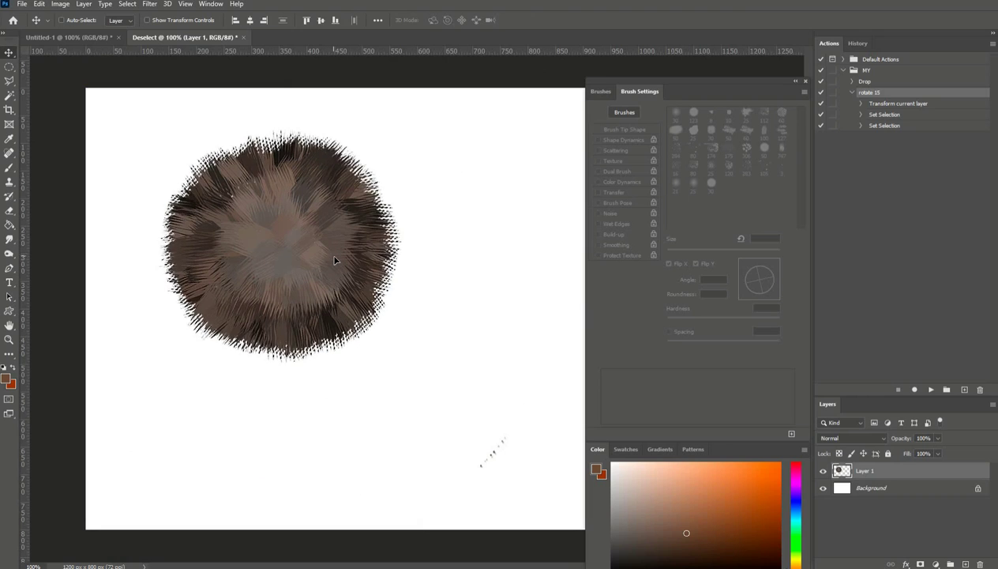
- Save the Eraser tool's current spiky brush as a new brush preset with its tool settings included
click(9, 212)
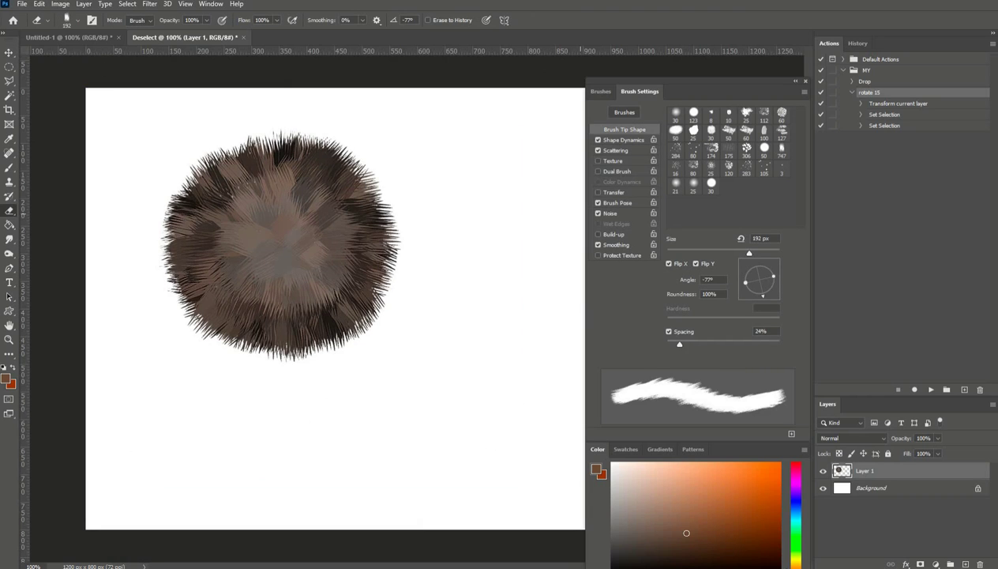
click(804, 92)
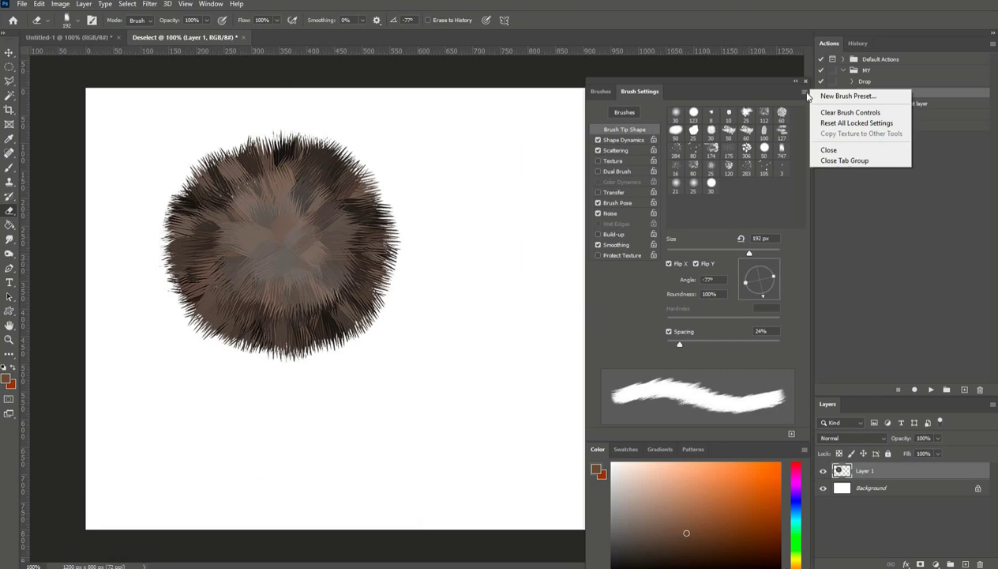
click(826, 95)
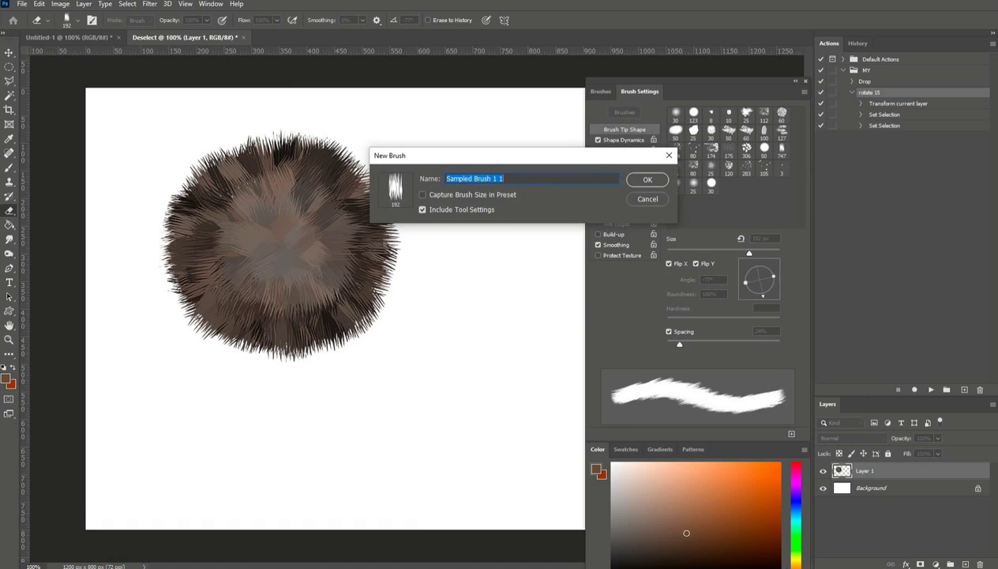
click(648, 181)
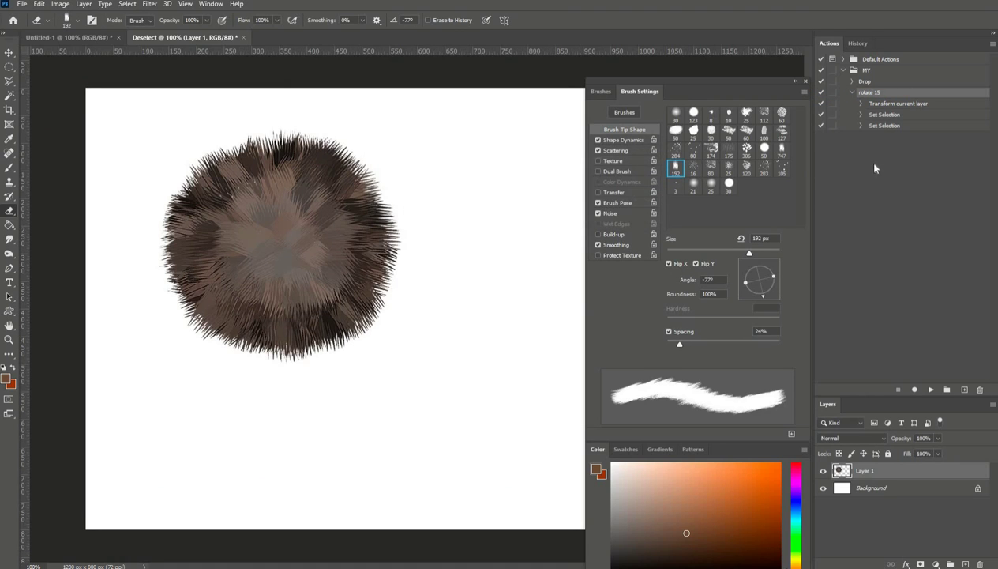
- Add a new layer above the ball's layer and switch to the Brush tool
click(967, 564)
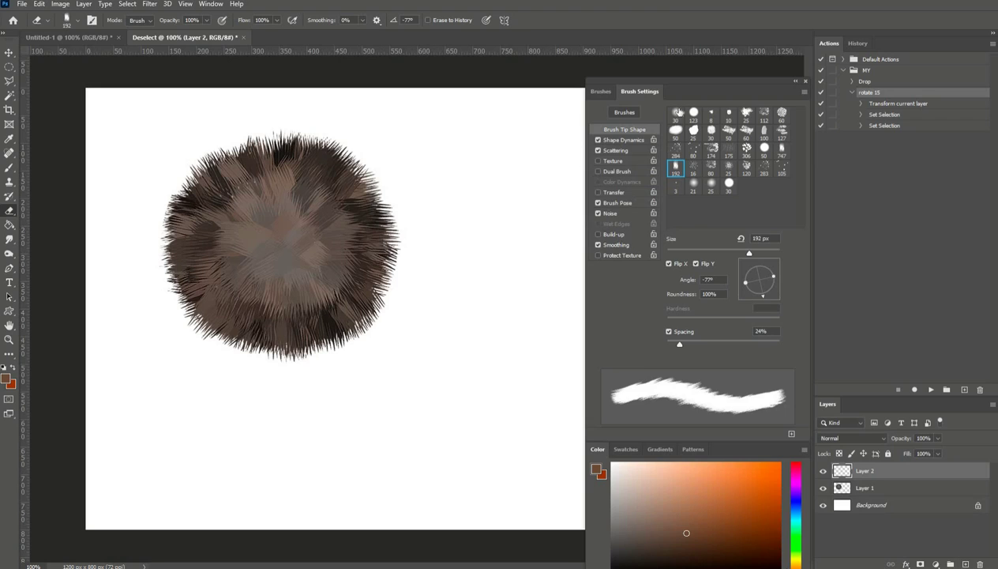
click(804, 82)
click(75, 20)
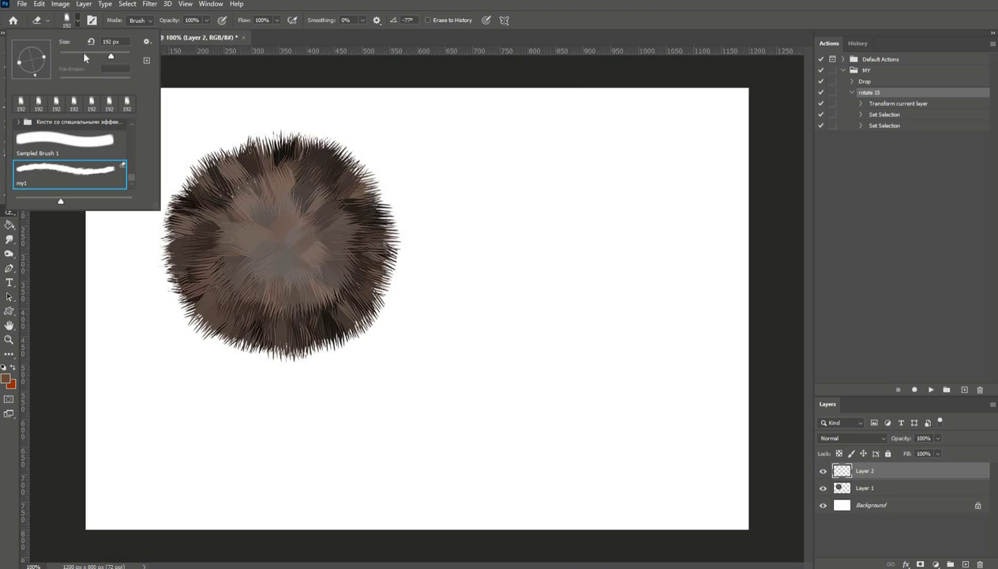
click(397, 354)
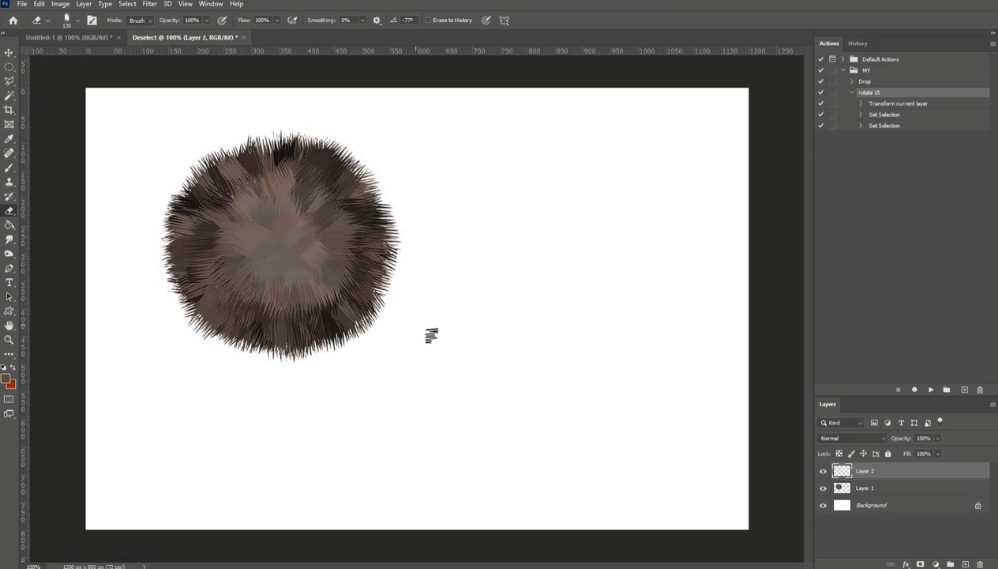
click(12, 385)
click(794, 206)
key(b)
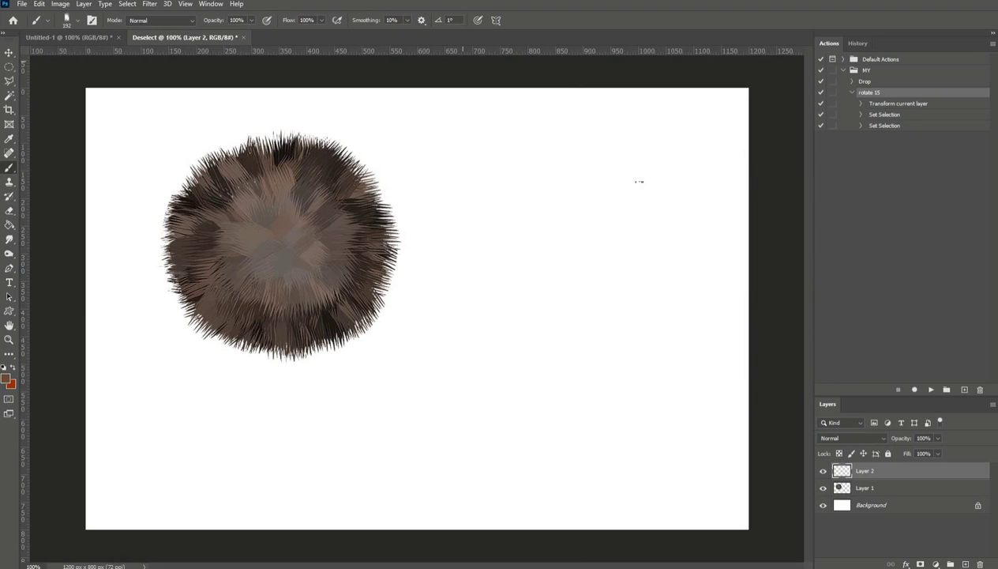
- Set the fur brush angle to 88° and paint a curved vertical fur stripe just beside the ball's lower-right edge
click(77, 22)
click(93, 21)
drag(774, 279, 758, 263)
click(795, 82)
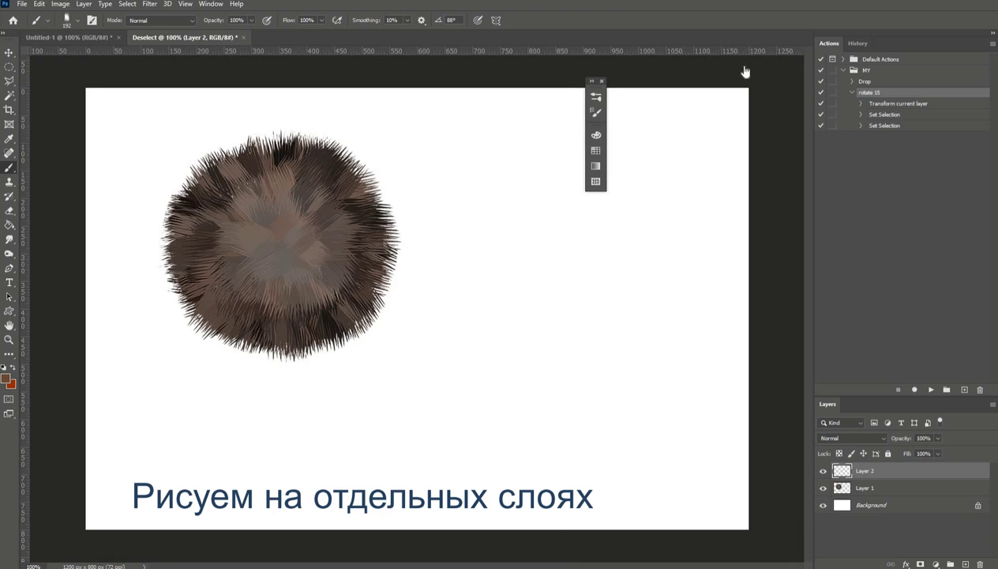
mouse_move(427, 253)
mouse_down()
mouse_move(447, 306)
mouse_move(431, 397)
mouse_up()
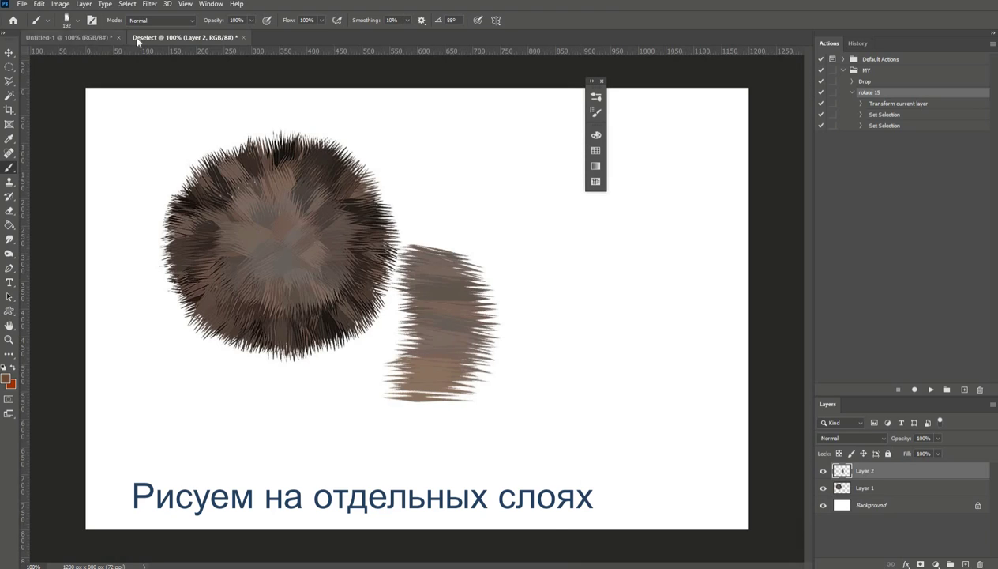
- Reduce the fur brush to 111 px, extend the stripe downward, and shade its upper part with a dark brown foreground color
click(77, 22)
drag(103, 55, 95, 54)
mouse_move(425, 257)
mouse_down()
mouse_move(417, 365)
mouse_move(400, 419)
mouse_up()
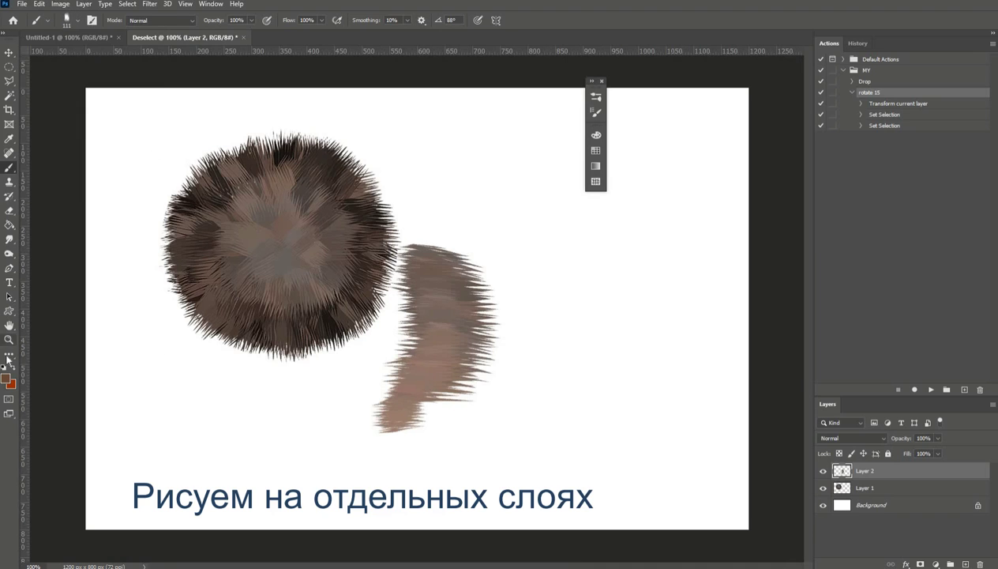
click(7, 379)
click(625, 297)
click(798, 187)
mouse_move(415, 245)
mouse_down()
mouse_move(406, 442)
mouse_move(382, 422)
mouse_up()
- Set the foreground color to white (#ffffff) and paint light fur stripes on both sides of the brown stripe
click(7, 379)
click(470, 267)
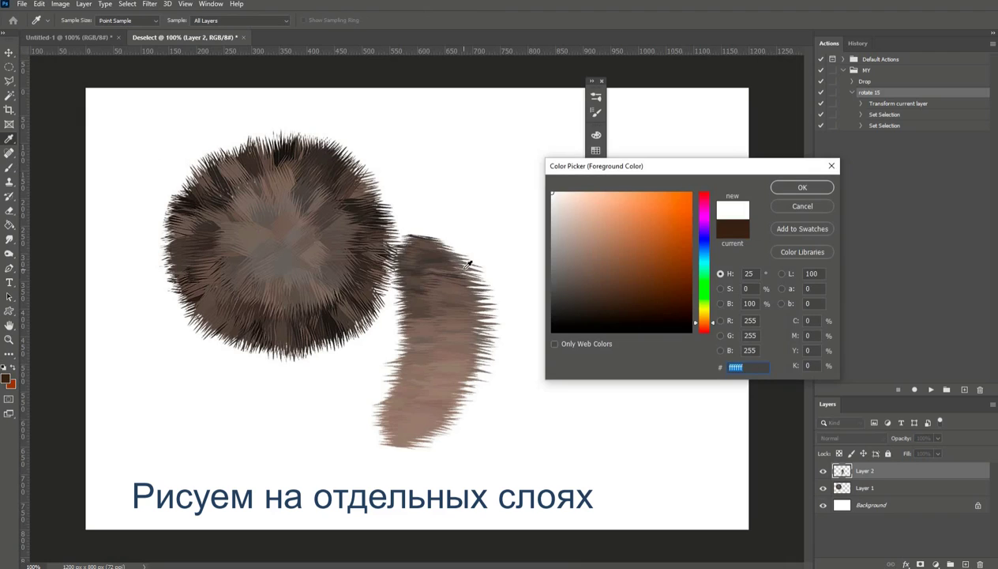
click(793, 187)
mouse_move(474, 245)
mouse_down()
mouse_move(446, 439)
mouse_move(457, 296)
mouse_move(424, 443)
mouse_move(455, 411)
mouse_move(461, 312)
mouse_move(448, 425)
mouse_move(366, 259)
mouse_move(362, 354)
mouse_move(340, 396)
mouse_move(375, 245)
mouse_move(368, 415)
mouse_up()
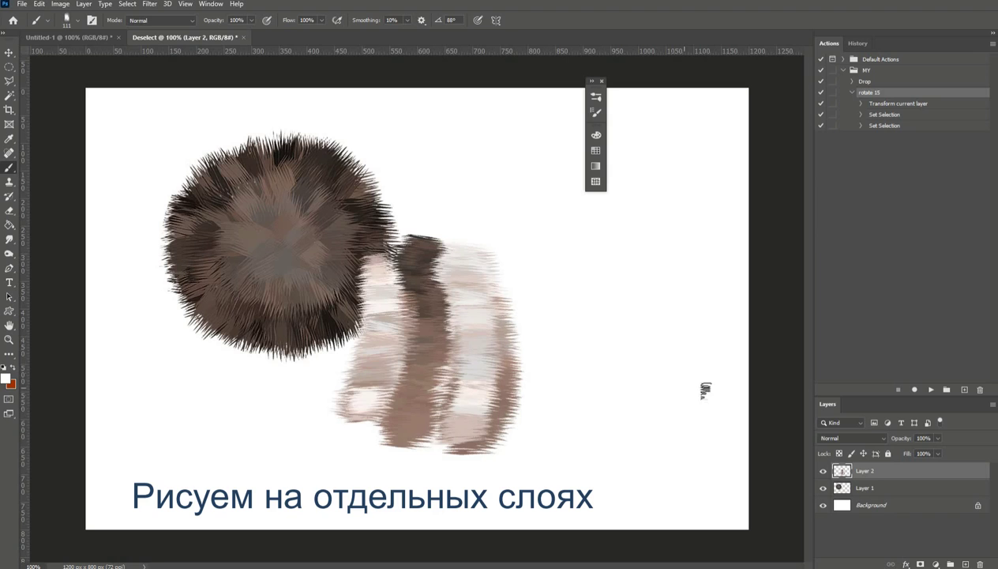
- Paint a dark stripe over the ball's lower-right edge and a pale pinkish fur stripe beside it
click(594, 84)
drag(748, 84, 818, 35)
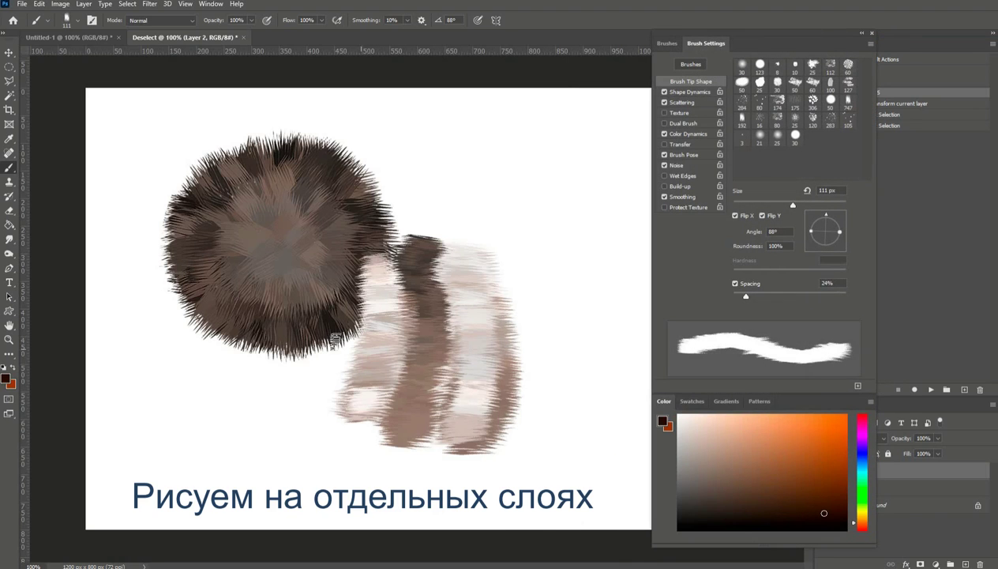
drag(335, 340, 381, 341)
click(709, 419)
drag(331, 317, 325, 391)
drag(316, 347, 304, 401)
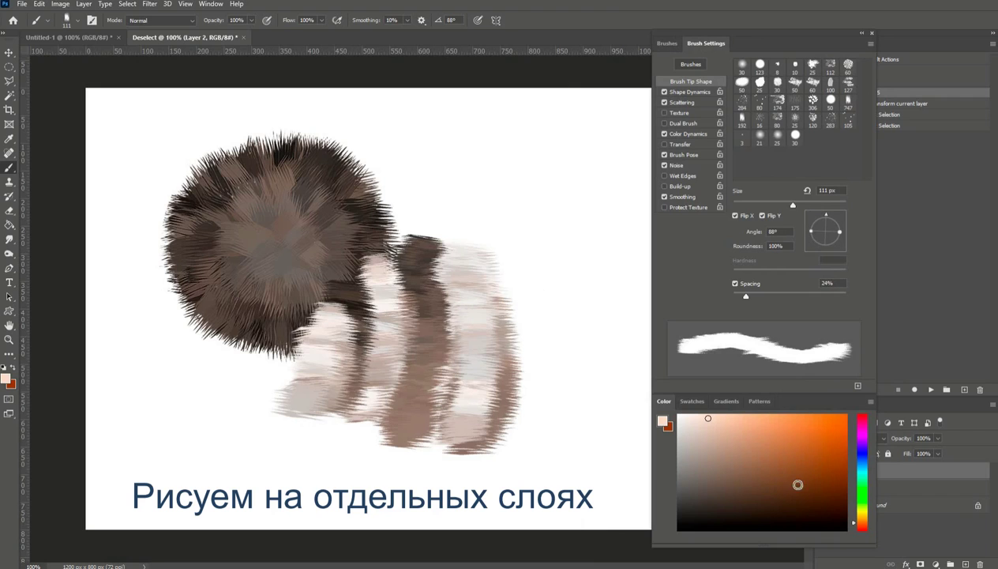
- Add a dark brown stripe and a white stripe at the body's rear side, and fill light fur beneath the ball
alt+click(392, 243)
drag(486, 247, 497, 431)
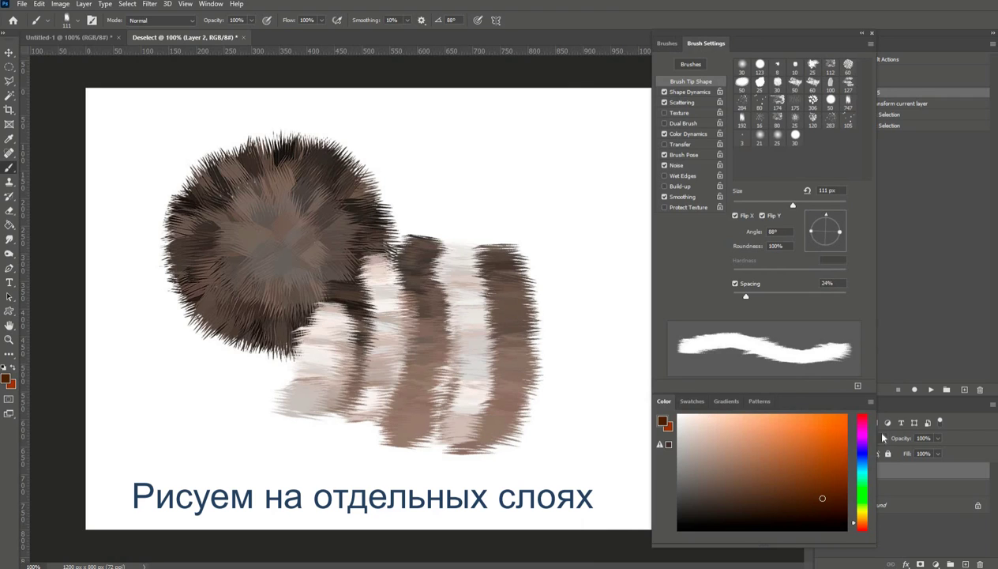
mouse_move(531, 273)
mouse_down()
mouse_move(538, 361)
mouse_move(504, 441)
mouse_up()
mouse_move(537, 359)
mouse_down()
mouse_move(539, 418)
mouse_move(523, 432)
mouse_up()
drag(556, 319, 545, 335)
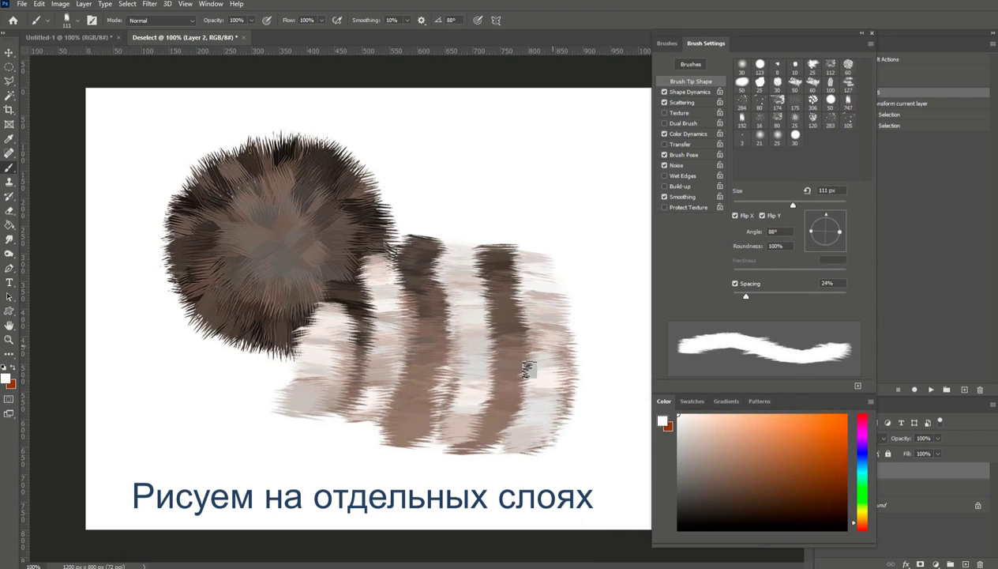
mouse_move(291, 354)
mouse_down()
mouse_move(273, 379)
mouse_move(304, 399)
mouse_move(348, 405)
mouse_up()
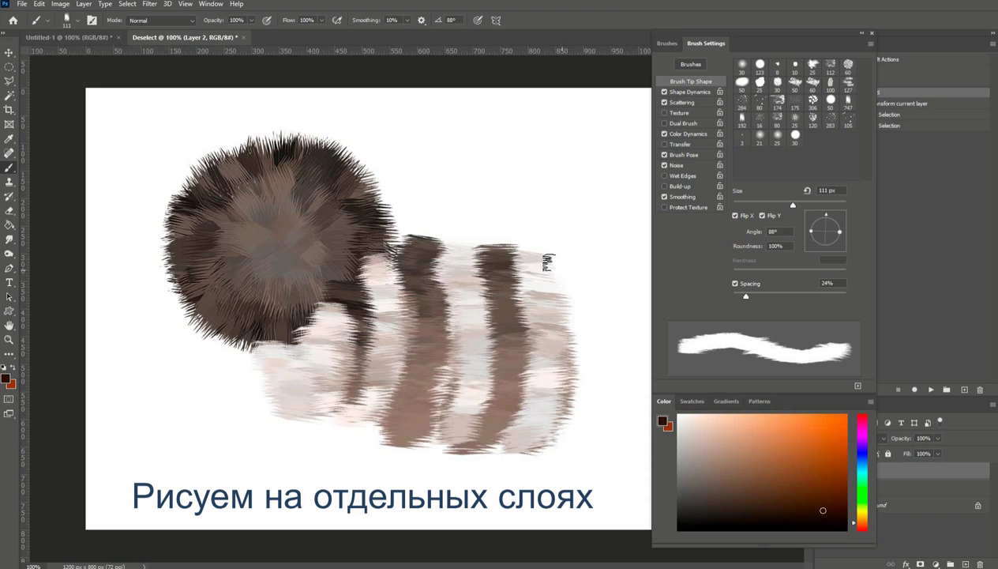
- Continue the body with another dark stripe and a light stripe, and finish its rear end with a black-topped stripe
drag(545, 262, 557, 431)
mouse_move(604, 269)
mouse_down()
mouse_move(587, 394)
mouse_move(610, 359)
mouse_up()
mouse_move(741, 41)
mouse_down()
mouse_move(849, 41)
mouse_move(924, 57)
mouse_up()
drag(617, 287, 620, 405)
click(791, 163)
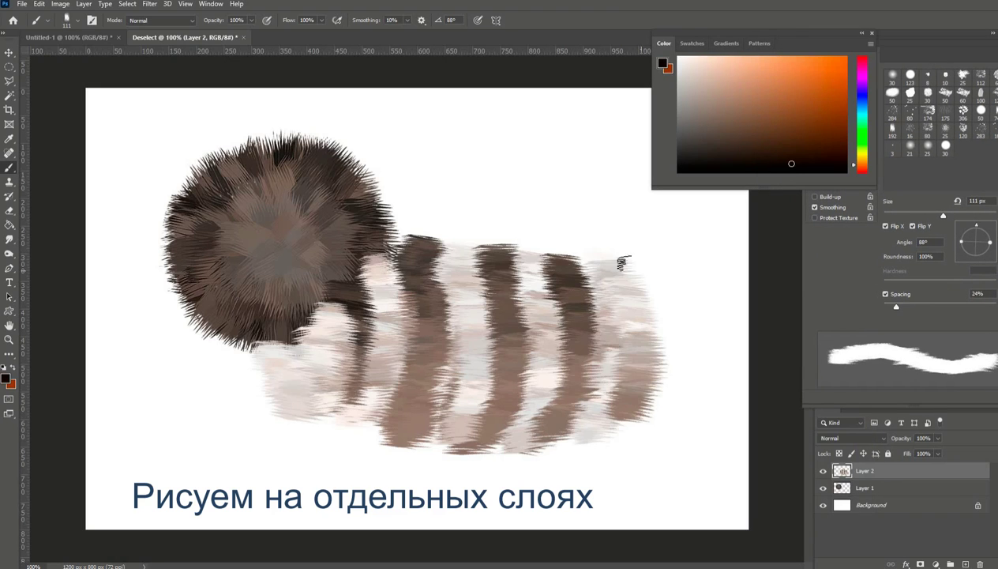
mouse_move(634, 273)
mouse_down()
mouse_move(626, 398)
mouse_move(603, 264)
mouse_move(635, 323)
mouse_move(616, 263)
mouse_move(635, 300)
mouse_up()
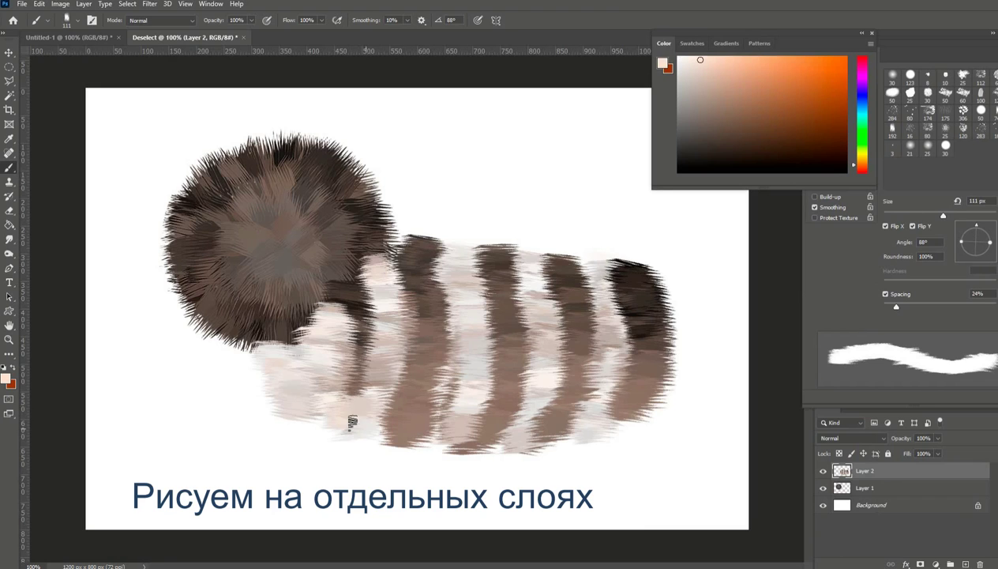
- Move Layer 2 below Layer 1 and add a new layer between them
drag(952, 474, 957, 496)
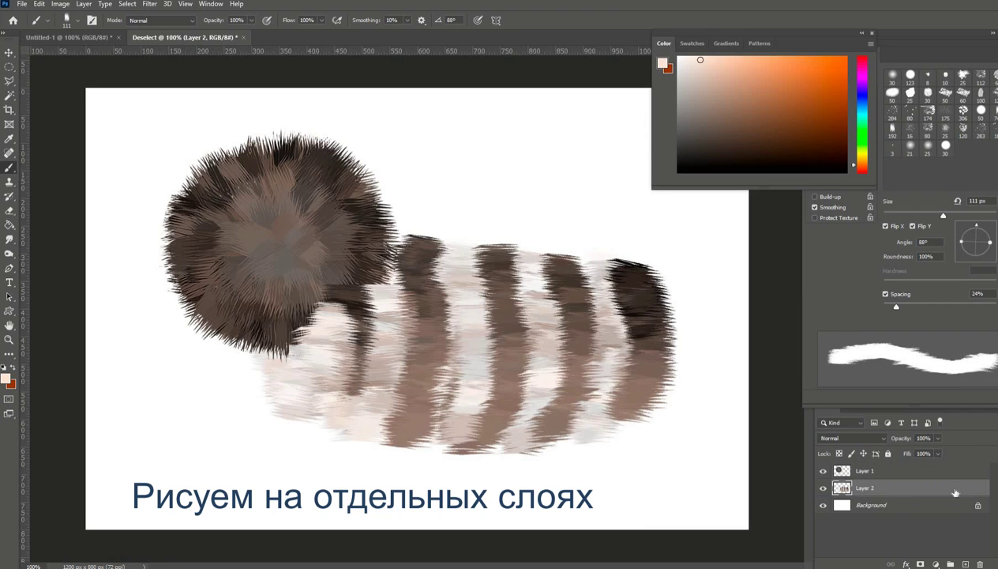
click(965, 564)
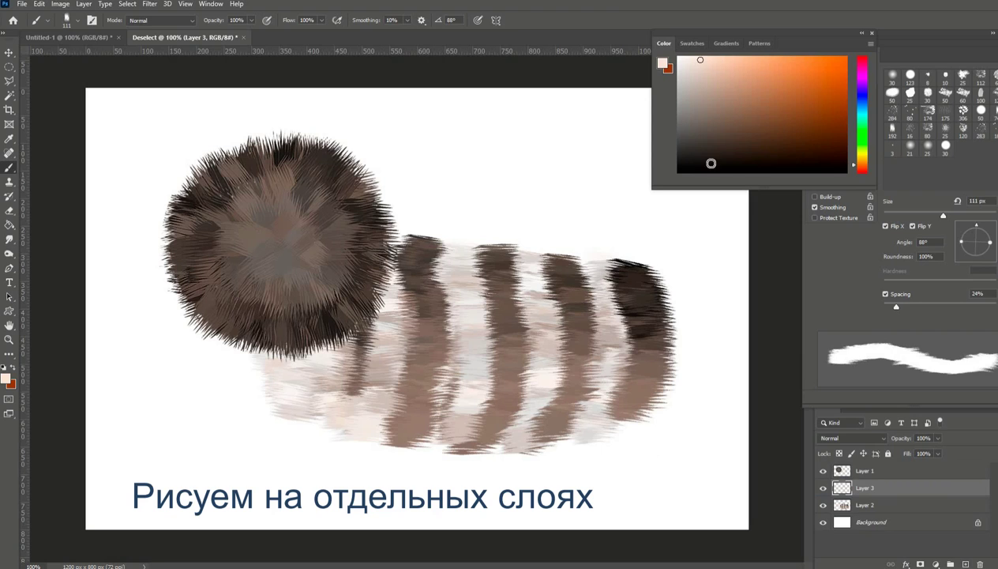
- Set the fur brush to 51 px, black and a -18° angle, and paint the front leg's dark fur below the ball
drag(972, 243, 984, 243)
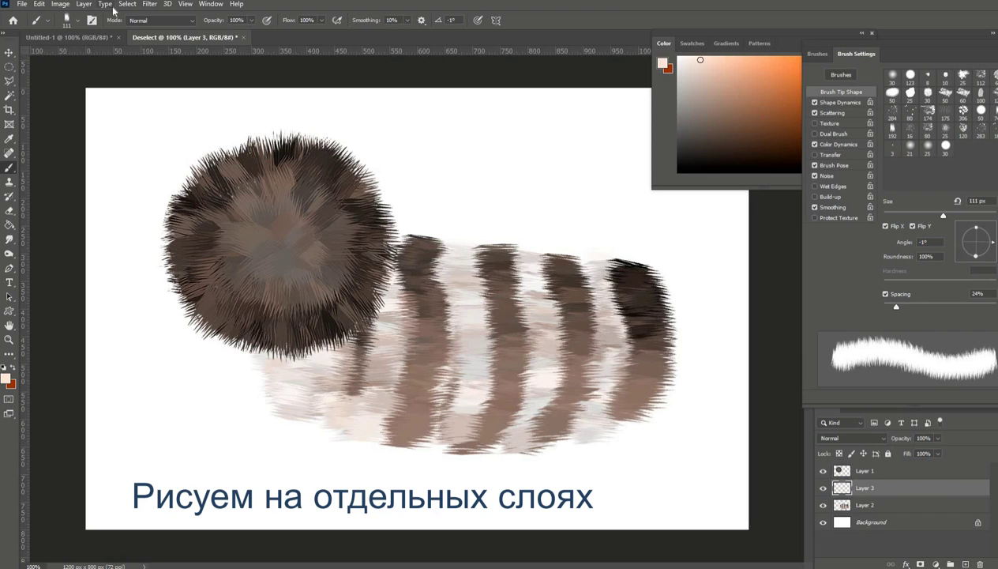
click(67, 19)
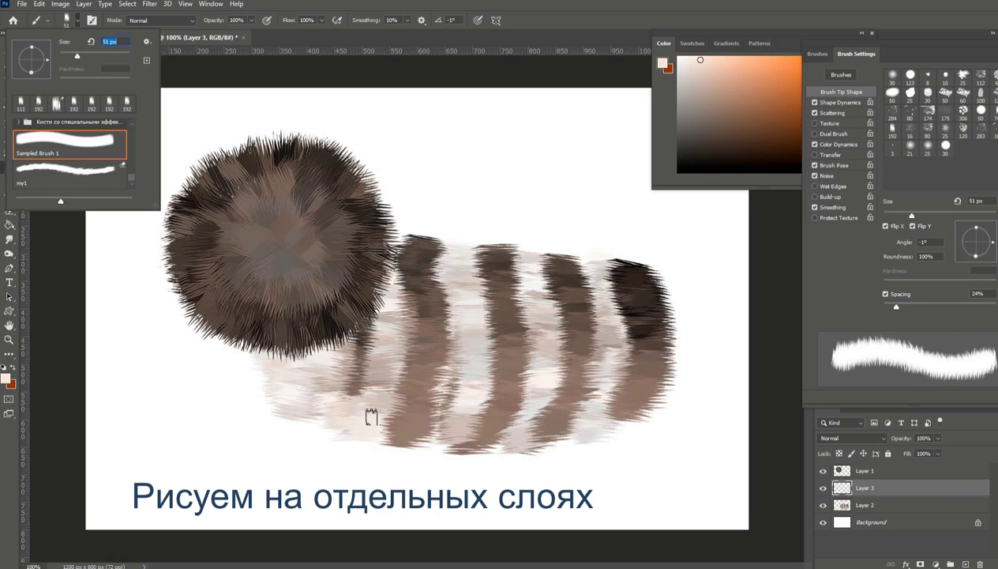
click(796, 162)
drag(983, 230, 970, 251)
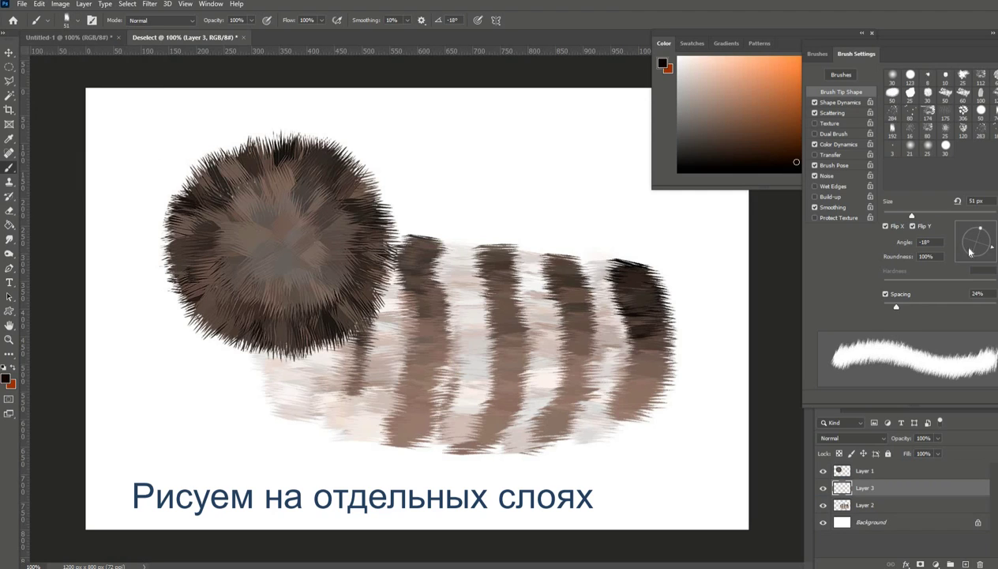
mouse_move(323, 379)
mouse_down()
mouse_move(371, 382)
mouse_move(364, 401)
mouse_move(327, 386)
mouse_move(345, 397)
mouse_move(332, 409)
mouse_move(336, 375)
mouse_move(359, 399)
mouse_move(356, 419)
mouse_move(374, 420)
mouse_move(301, 416)
mouse_move(317, 435)
mouse_move(360, 436)
mouse_move(308, 422)
mouse_move(361, 450)
mouse_up()
- Add alternating light and dark bands down the front leg and paint its pale paw with the brush angled at -73°
click(679, 57)
click(832, 150)
mouse_move(293, 438)
mouse_down()
mouse_move(355, 468)
mouse_move(272, 466)
mouse_move(312, 466)
mouse_move(259, 452)
mouse_move(241, 471)
mouse_move(344, 478)
mouse_up()
click(981, 256)
mouse_move(269, 499)
mouse_down()
mouse_move(340, 474)
mouse_move(293, 492)
mouse_move(234, 472)
mouse_move(278, 483)
mouse_up()
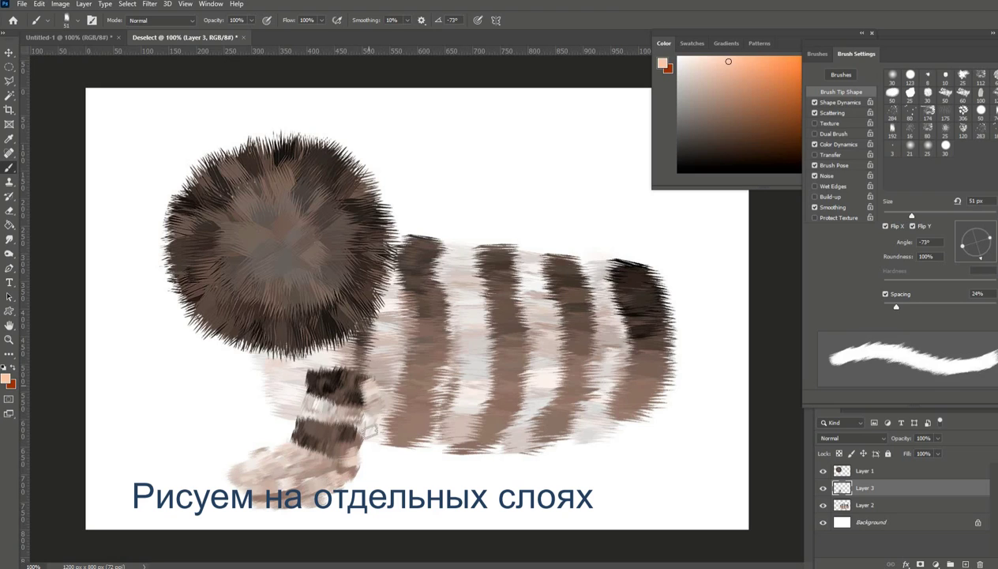
- Widen the front leg's dark and light bands along the back edge with the brush angled at -1°
click(783, 148)
drag(982, 237, 992, 242)
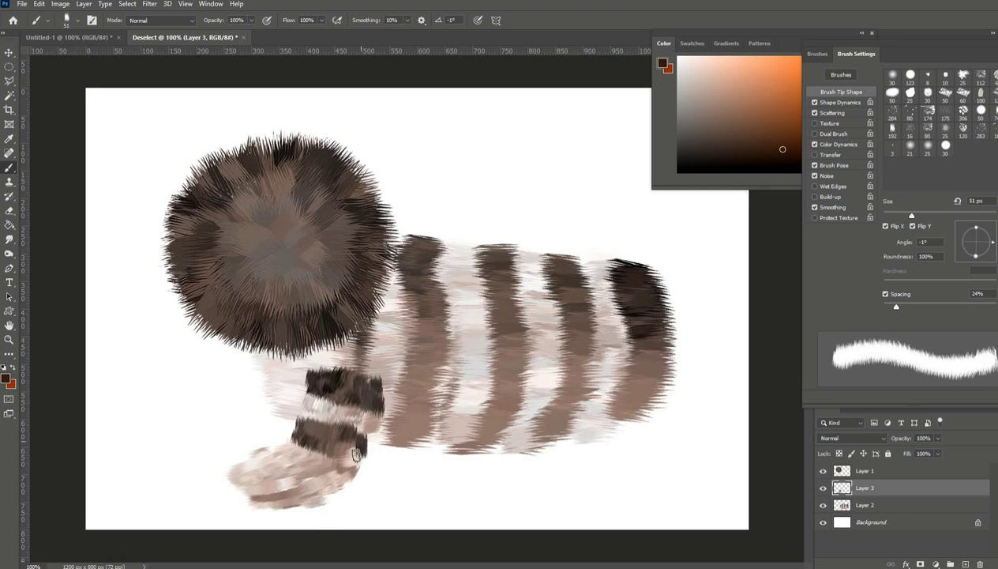
click(713, 85)
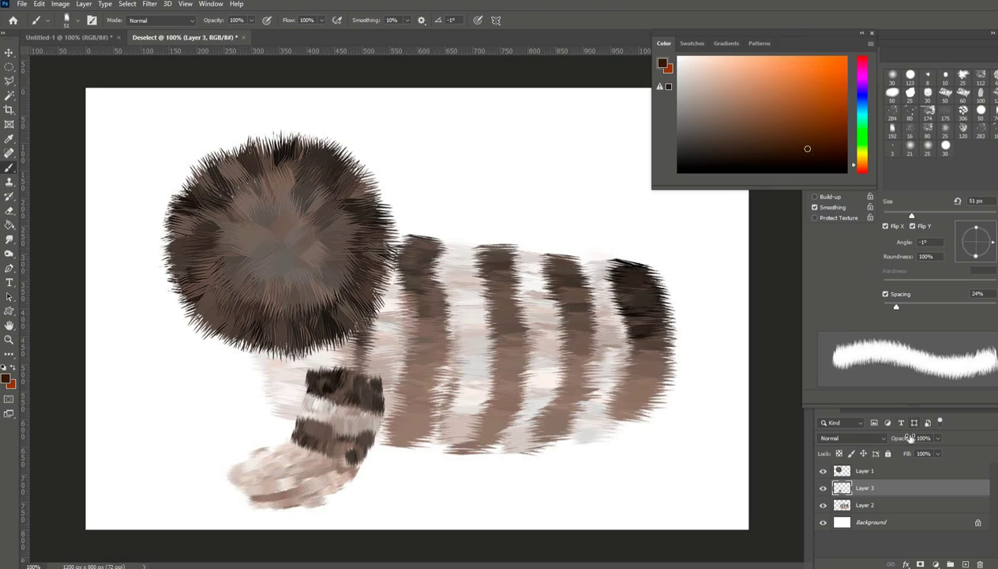
- Set the fur brush to 64 px with a darker brown and paint the upper hind leg over the body's rear
drag(823, 161, 834, 161)
click(77, 21)
click(83, 56)
mouse_move(533, 344)
mouse_down()
mouse_move(529, 369)
mouse_move(542, 380)
mouse_move(546, 357)
mouse_move(641, 346)
mouse_move(567, 404)
mouse_move(644, 386)
mouse_move(582, 389)
mouse_move(556, 431)
mouse_move(604, 442)
mouse_move(636, 411)
mouse_move(637, 424)
mouse_move(588, 383)
mouse_up()
- Paint a light band and a near-black band below it on the hind leg, setting the brush angle to -7°
click(703, 61)
click(847, 170)
mouse_move(968, 251)
mouse_down()
mouse_move(962, 271)
mouse_move(991, 245)
mouse_up()
mouse_move(520, 426)
mouse_down()
mouse_move(553, 462)
mouse_move(618, 466)
mouse_move(509, 484)
mouse_up()
- Paint the hind leg's paw in a pale color with the brush angled at -51°
click(696, 97)
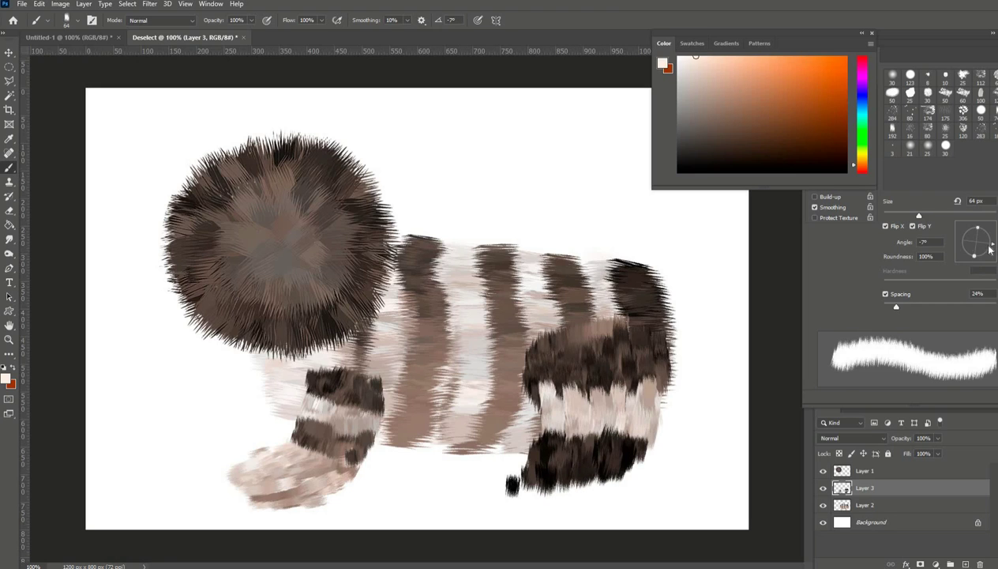
drag(991, 250, 986, 260)
mouse_move(498, 470)
mouse_down()
mouse_move(515, 474)
mouse_move(519, 500)
mouse_up()
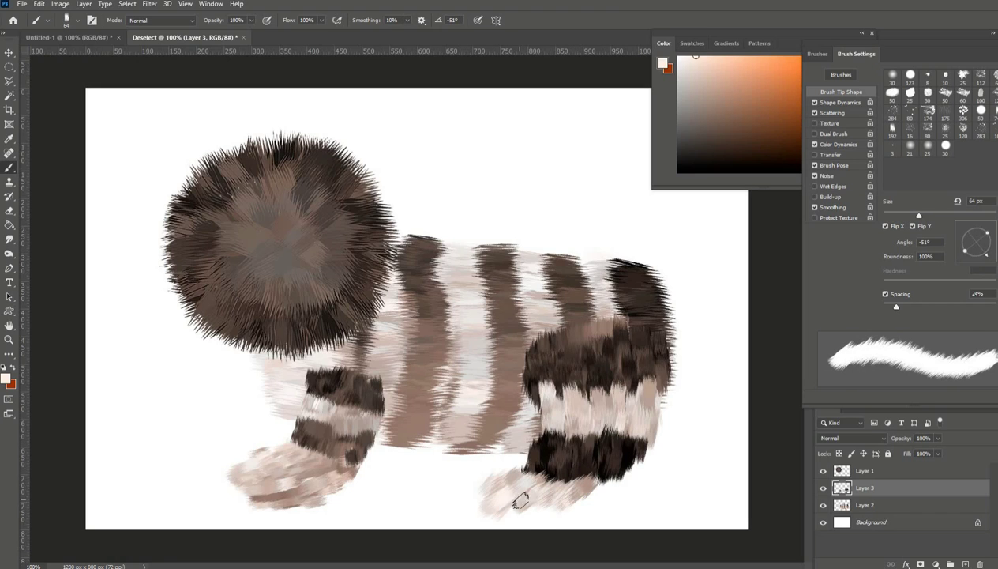
- Cut the hind leg out of Layer 3 onto its own layer and place it back over the body's rear
click(11, 68)
click(60, 65)
drag(411, 293, 718, 529)
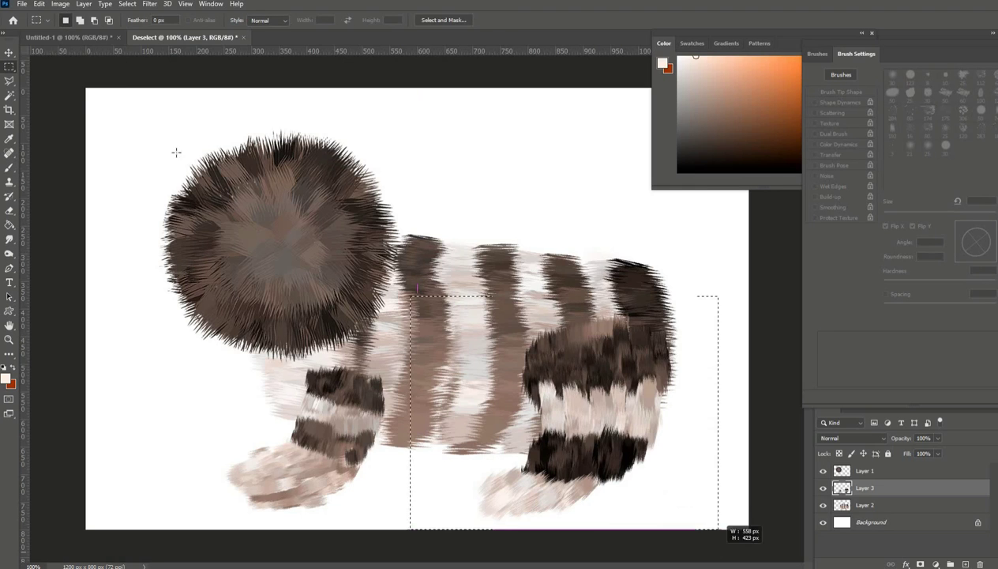
click(39, 5)
click(49, 69)
click(39, 5)
click(49, 100)
key(v)
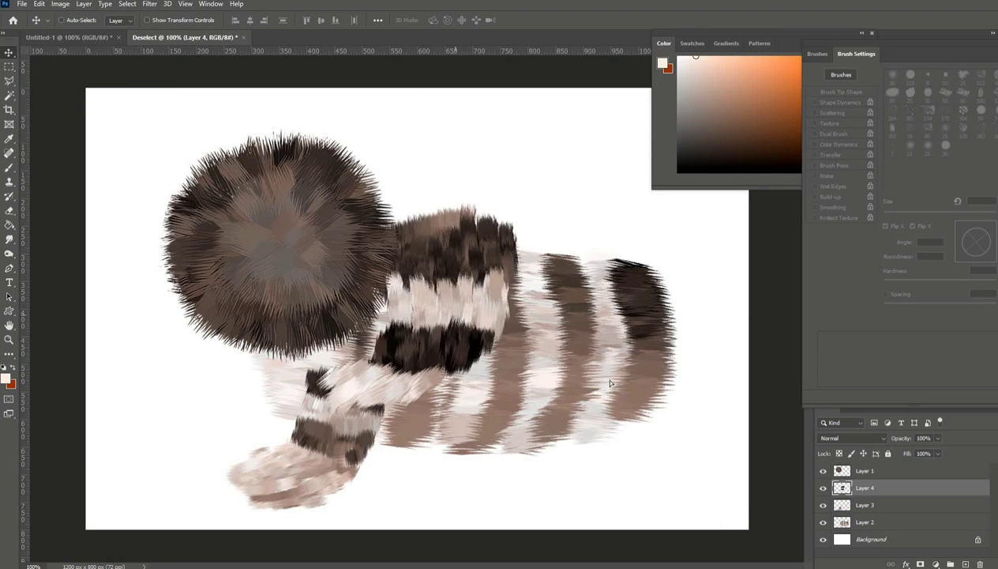
drag(449, 354, 620, 462)
- Duplicate the hind leg layer beneath the body, rotate the copy to about -55° and position it as the far hind leg
drag(968, 564, 969, 564)
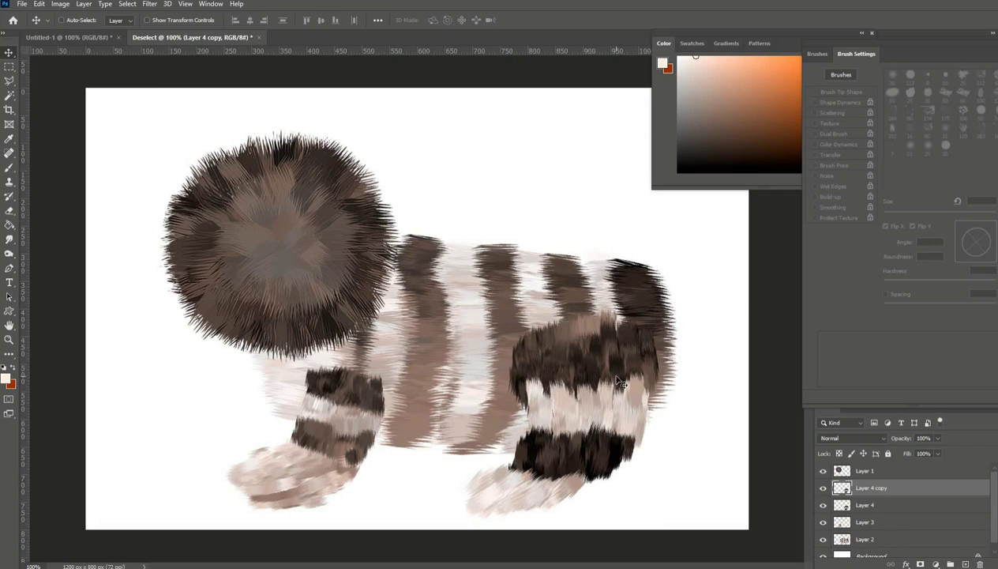
drag(912, 486, 931, 531)
drag(585, 439, 650, 439)
key(ctrl+t)
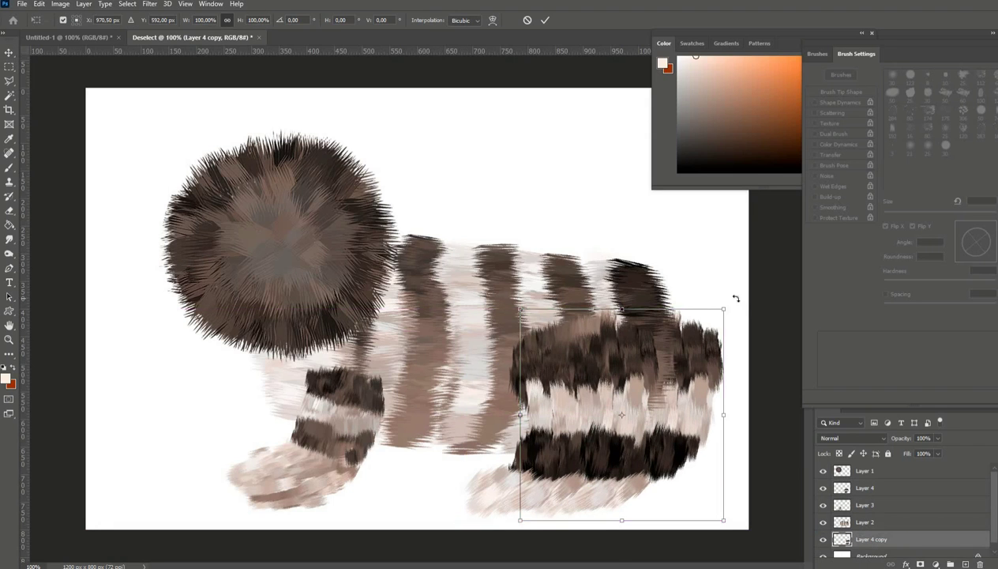
mouse_move(736, 298)
mouse_down()
mouse_move(613, 235)
mouse_move(737, 293)
mouse_up()
drag(678, 417, 720, 275)
drag(605, 407, 702, 418)
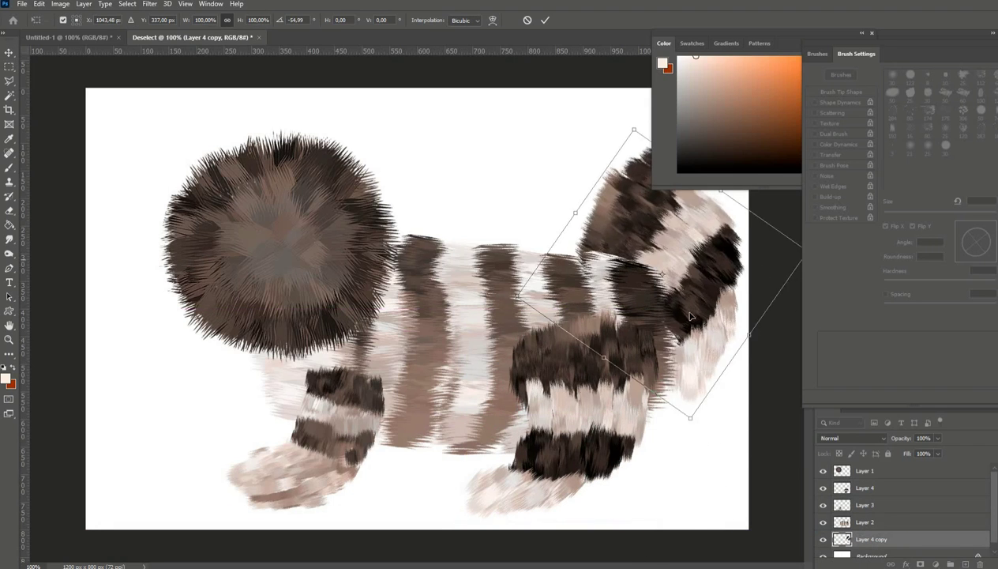
drag(691, 261, 665, 385)
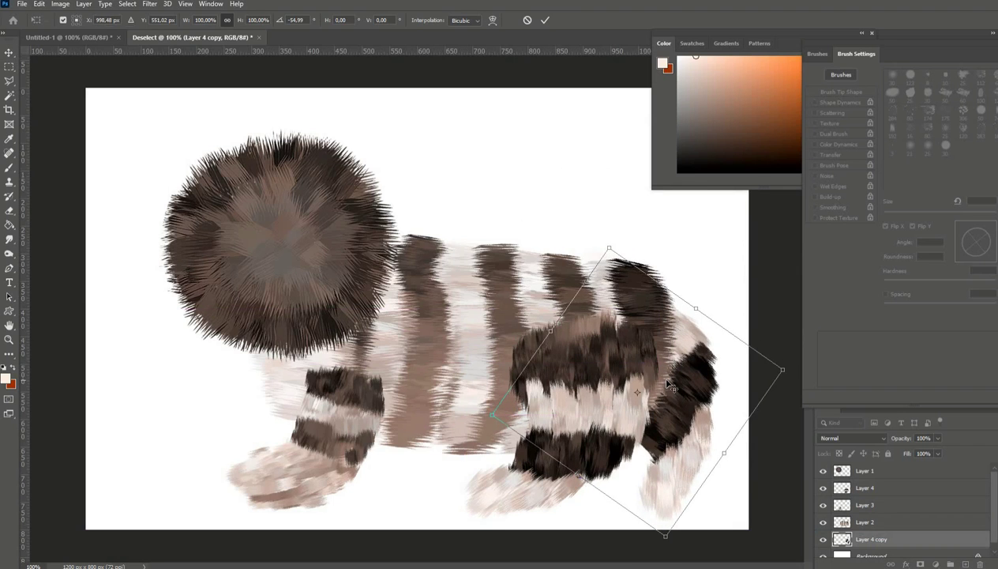
key(Return)
- Scale all the animal's layers together to about 85% width and 88% height
key(ctrl+t)
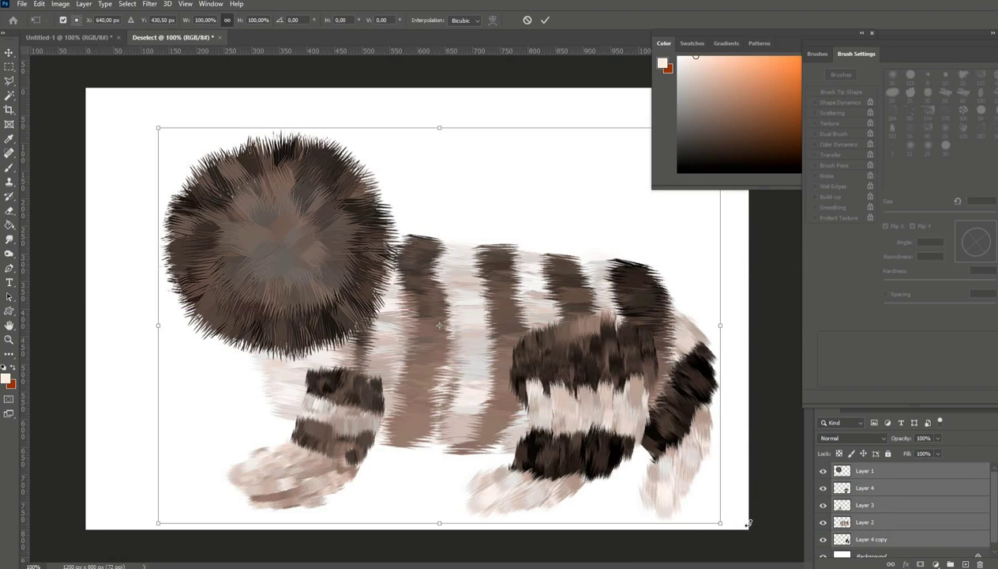
drag(744, 522, 635, 473)
drag(275, 249, 278, 258)
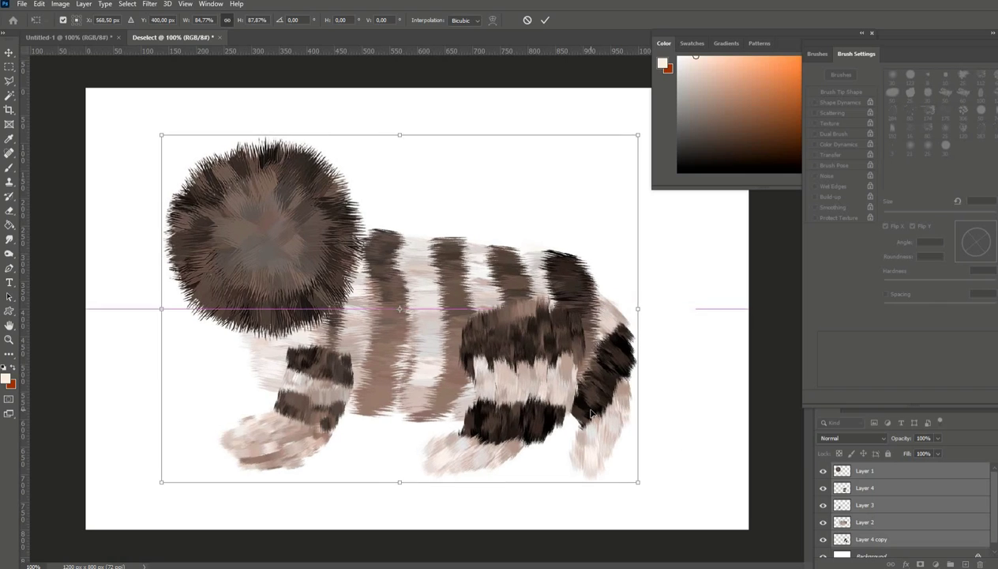
key(Return)
- Duplicate the front leg layer beneath the body, rotate the copy about 21° and place it forward as the far front leg
click(938, 507)
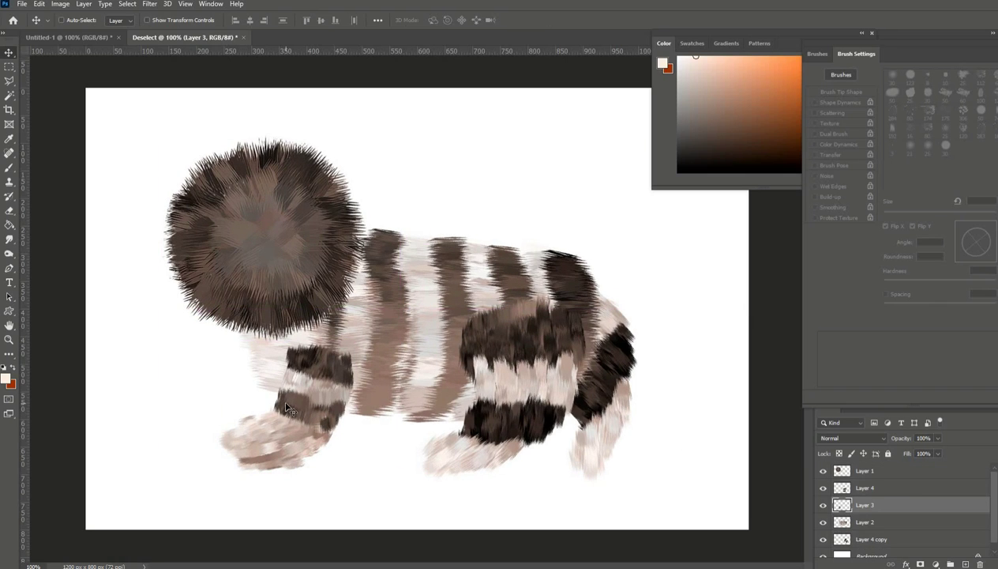
drag(932, 506, 965, 564)
drag(319, 409, 236, 396)
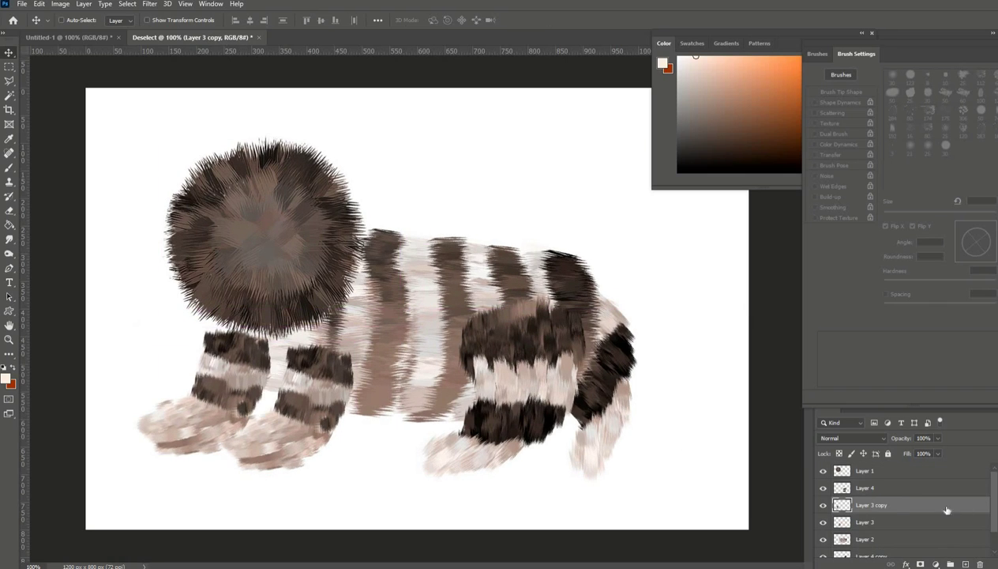
drag(945, 507, 936, 547)
key(ctrl+t)
drag(340, 379, 203, 269)
drag(222, 388, 292, 391)
drag(400, 413, 308, 461)
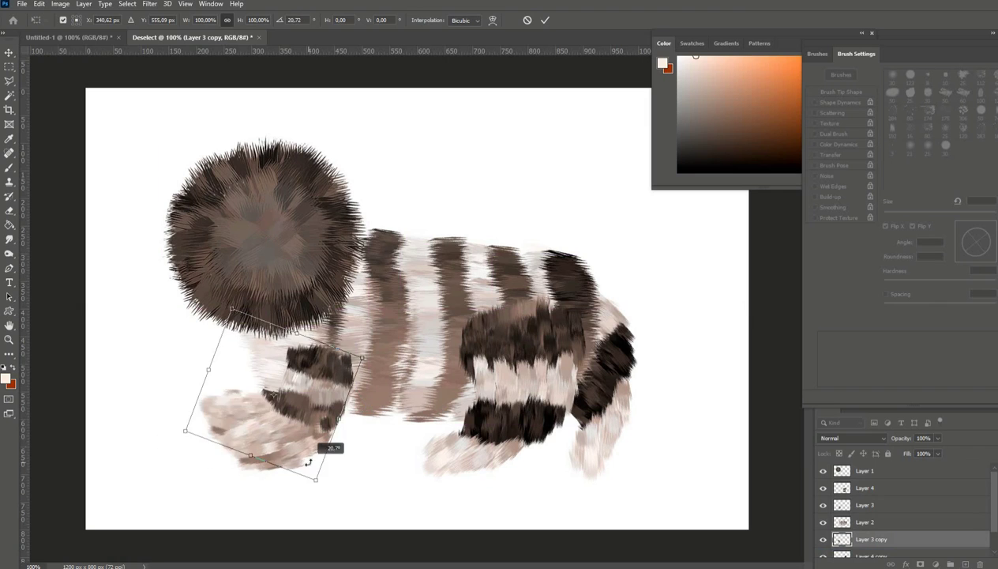
drag(240, 413, 226, 405)
key(Return)
- Turn on layer auto-select, then shift the near front leg back and rotate it more upright
drag(319, 428, 298, 424)
click(62, 21)
drag(305, 390, 339, 397)
key(ctrl+t)
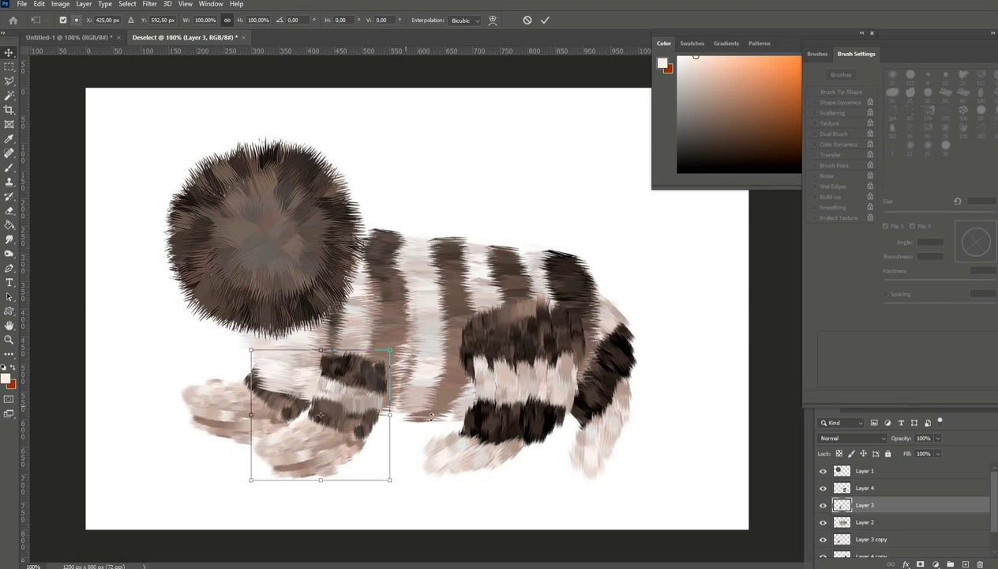
drag(431, 416, 437, 359)
drag(349, 474, 354, 485)
drag(390, 388, 377, 394)
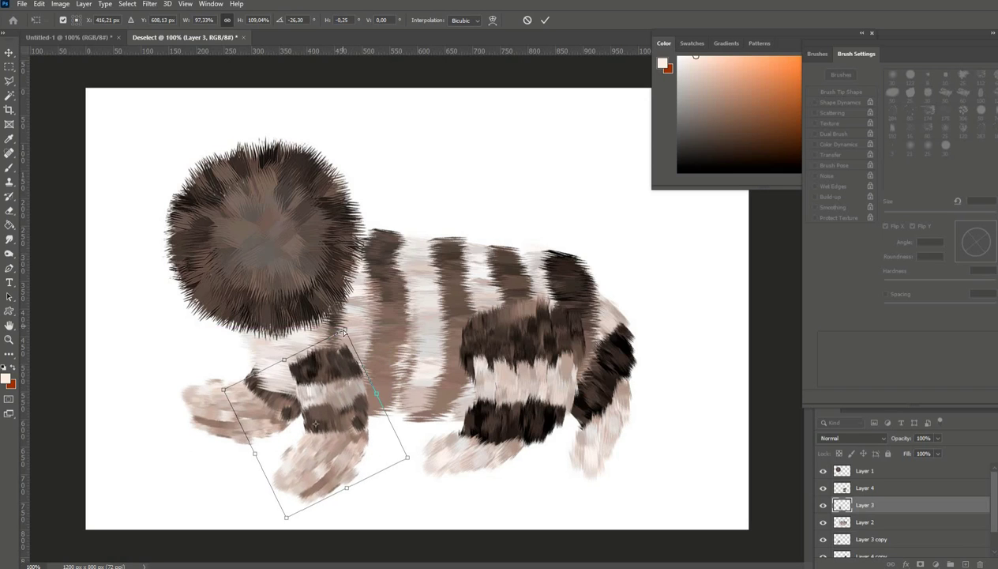
drag(357, 327, 389, 517)
key(Return)
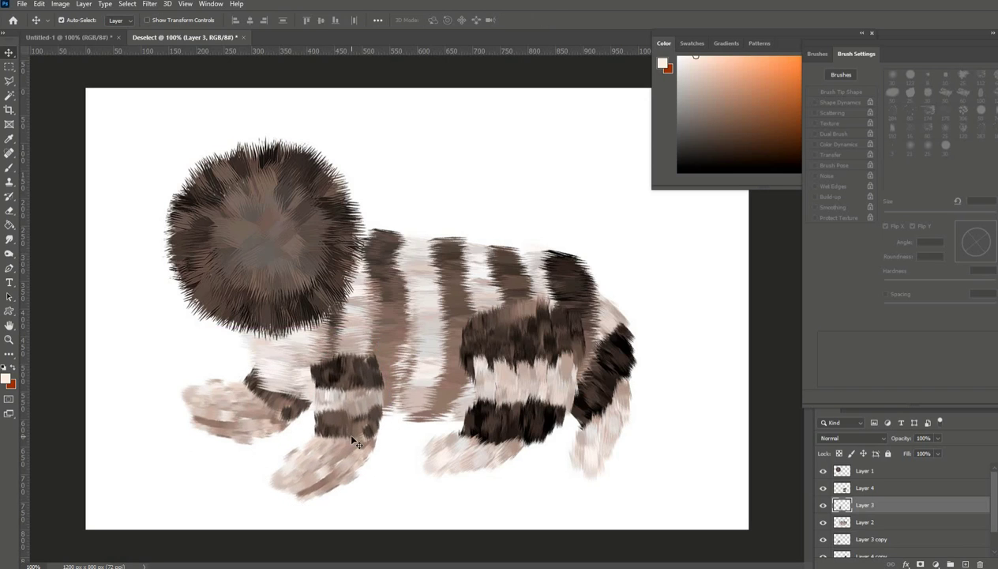
- Lower the near legs slightly, then rotate the far hind leg more upright behind the near hind leg
mouse_move(351, 436)
mouse_down()
mouse_move(365, 419)
mouse_move(351, 423)
mouse_up()
drag(499, 439, 482, 454)
drag(597, 436, 597, 467)
key(ctrl+t)
drag(665, 289, 614, 253)
drag(637, 415, 640, 412)
key(Return)
- Fine-tune the placement of the near front leg and both hind legs under the body
drag(541, 386, 543, 382)
drag(527, 388, 553, 395)
drag(489, 460, 492, 448)
drag(371, 426, 381, 447)
drag(490, 465, 492, 469)
drag(639, 438, 633, 444)
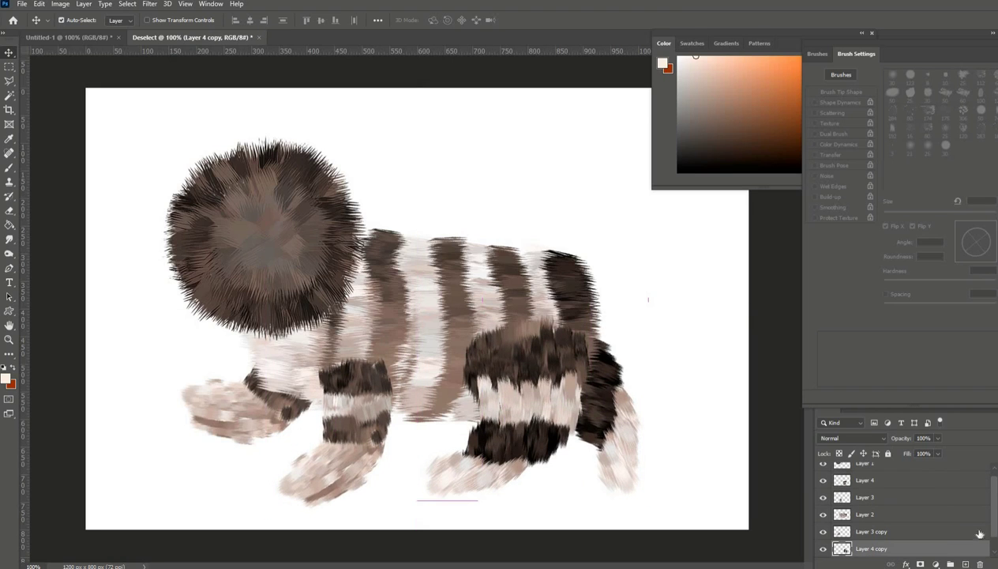
- Add a new layer above the head and paint the tail's dark base at the top of the body's rear
click(972, 466)
key(b)
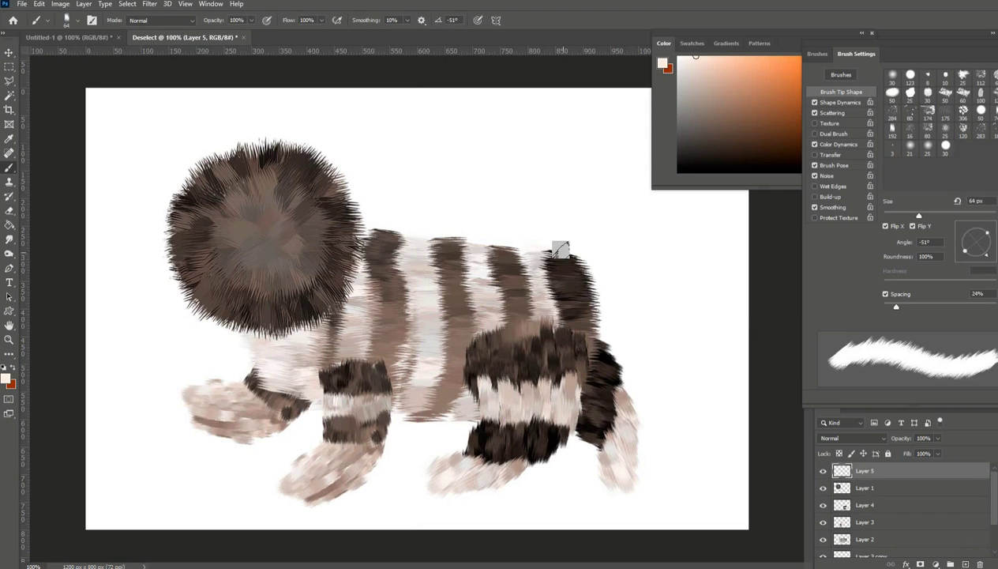
click(790, 155)
mouse_move(565, 253)
mouse_down()
mouse_move(585, 284)
mouse_move(582, 237)
mouse_move(596, 253)
mouse_move(599, 293)
mouse_move(565, 237)
mouse_up()
- Paint a pale band next to the tail's dark base with the 64 px brush angled at -51°
click(755, 117)
click(692, 68)
mouse_move(611, 269)
mouse_down()
mouse_move(586, 233)
mouse_move(616, 279)
mouse_up()
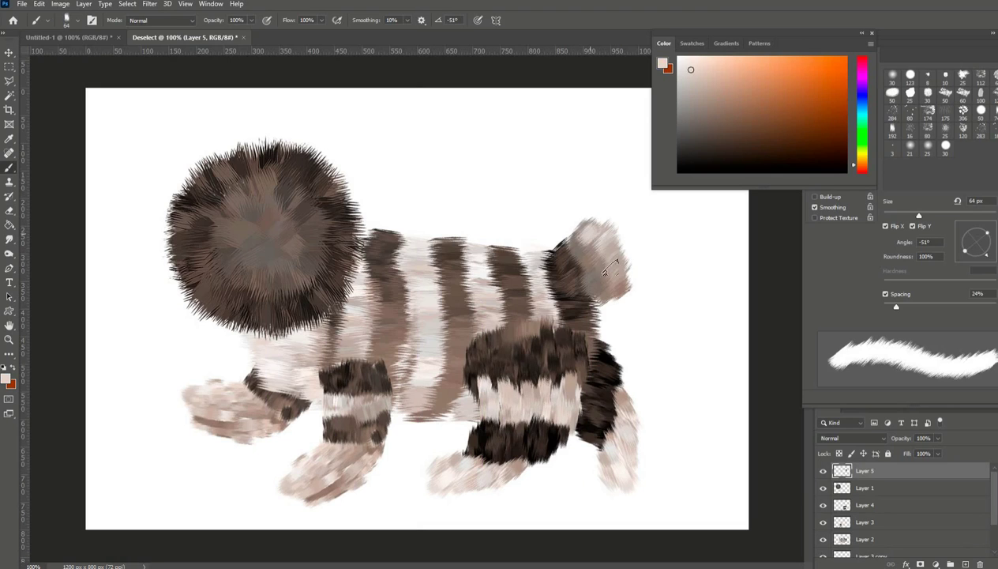
click(686, 65)
mouse_move(586, 235)
mouse_down()
mouse_move(604, 270)
mouse_move(624, 277)
mouse_move(616, 272)
mouse_up()
- Paint a brown and dark brown band across the tail beyond the pale one
click(735, 87)
mouse_move(604, 207)
mouse_down()
mouse_move(634, 255)
mouse_move(660, 243)
mouse_up()
click(824, 155)
mouse_move(625, 196)
mouse_down()
mouse_move(673, 237)
mouse_move(650, 238)
mouse_up()
drag(785, 41, 893, 10)
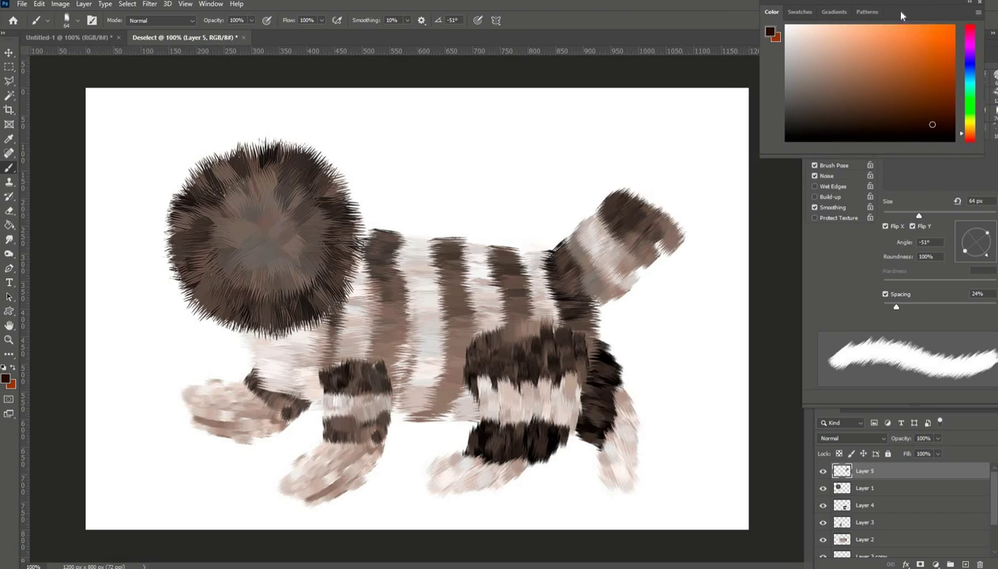
mouse_move(632, 188)
mouse_down()
mouse_move(678, 225)
mouse_move(665, 243)
mouse_up()
- Finish the tail with a pale band, a near-black band and a white tip painted at a brush angle of -8°
click(810, 33)
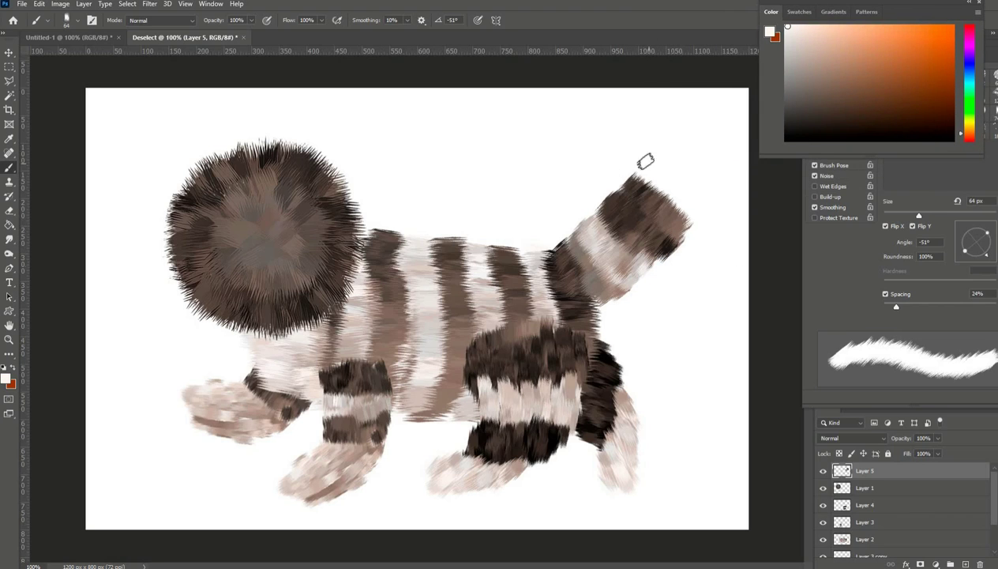
mouse_move(646, 160)
mouse_down()
mouse_move(694, 222)
mouse_move(693, 166)
mouse_move(648, 146)
mouse_move(696, 189)
mouse_move(704, 180)
mouse_move(647, 145)
mouse_move(692, 180)
mouse_move(665, 157)
mouse_up()
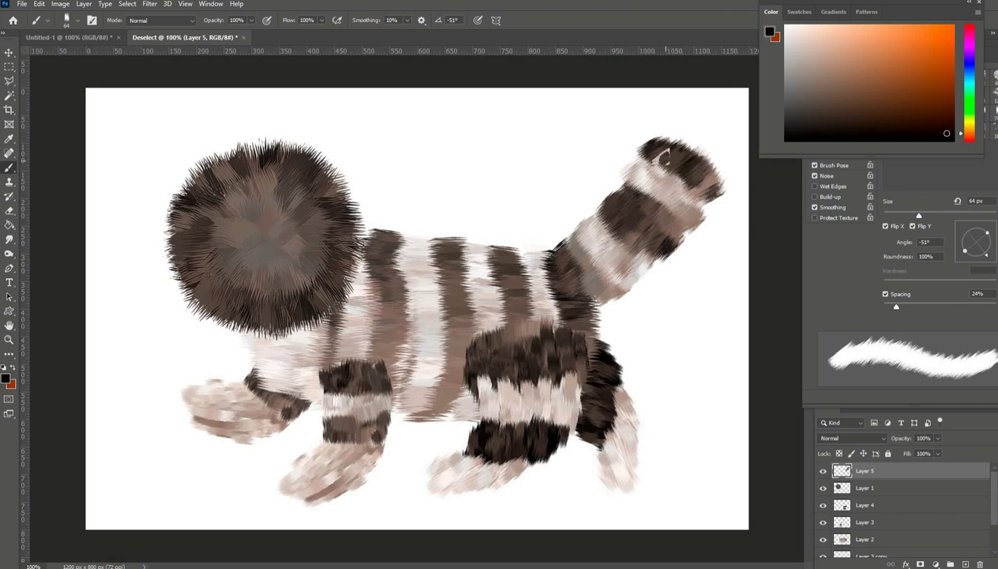
key(ctrl+z)
key(ctrl+z)
mouse_move(966, 244)
mouse_down()
mouse_move(981, 258)
mouse_move(971, 252)
mouse_move(992, 244)
mouse_up()
drag(713, 151, 698, 125)
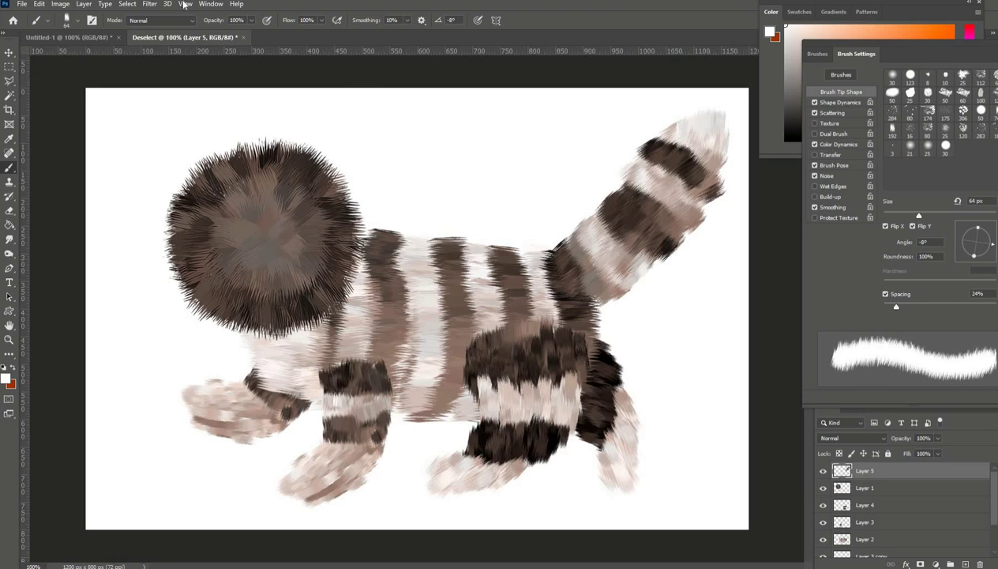
- Select the tail area and smooth the tail's outline with the Liquify filter at brush size 100
click(9, 67)
mouse_move(507, 95)
mouse_down()
mouse_move(754, 530)
mouse_move(754, 402)
mouse_up()
click(150, 5)
click(168, 90)
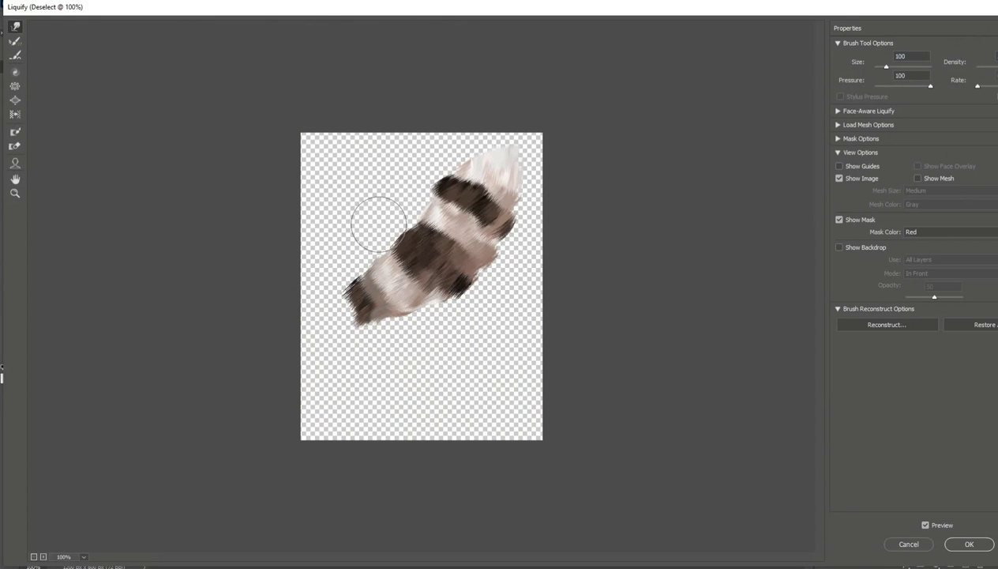
click(963, 544)
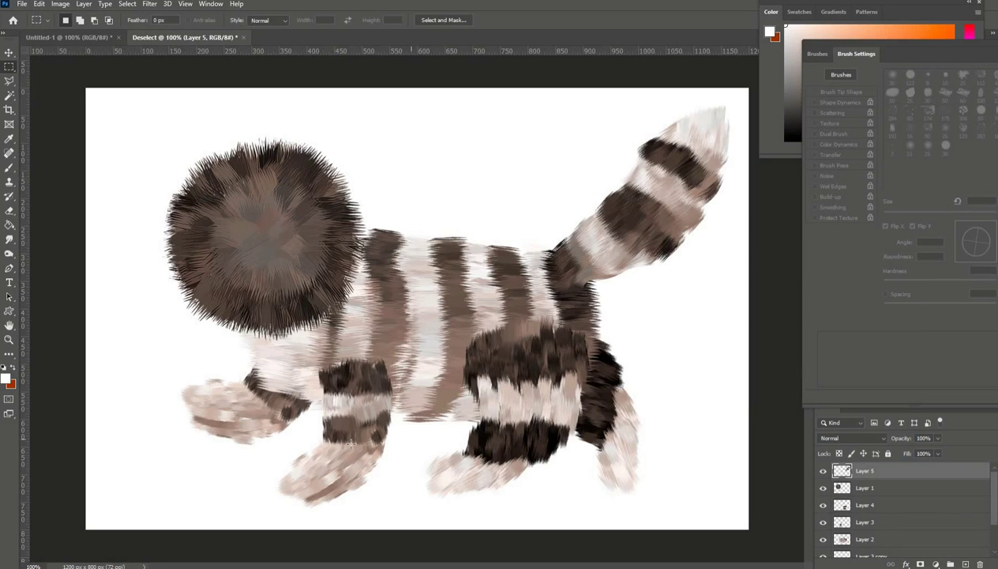
- Move the far front leg slightly down and reshape its paw shorter and rounder with the Liquify filter
key(v)
drag(245, 406, 248, 426)
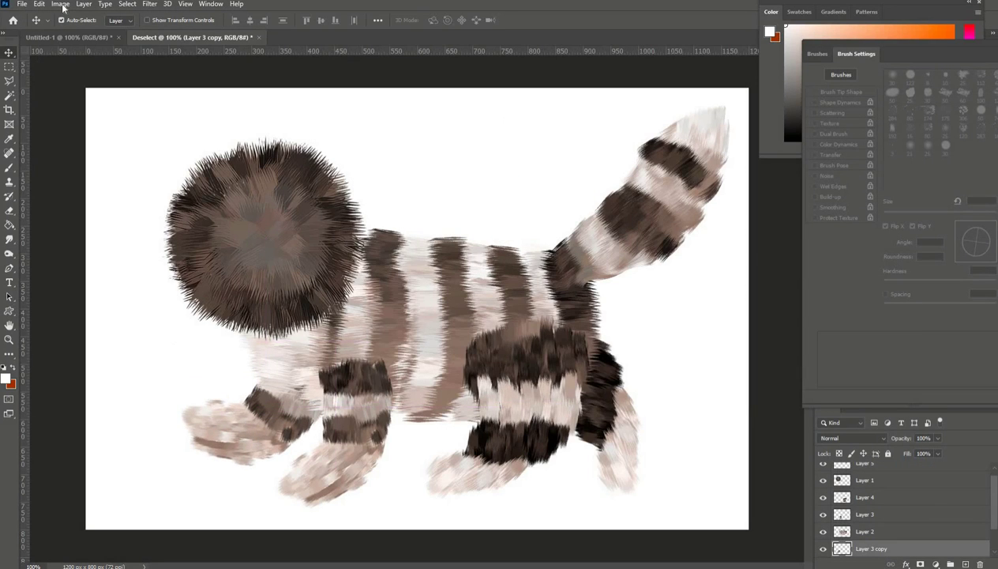
click(10, 67)
mouse_move(142, 319)
mouse_down()
mouse_move(229, 469)
mouse_move(363, 491)
mouse_up()
click(149, 4)
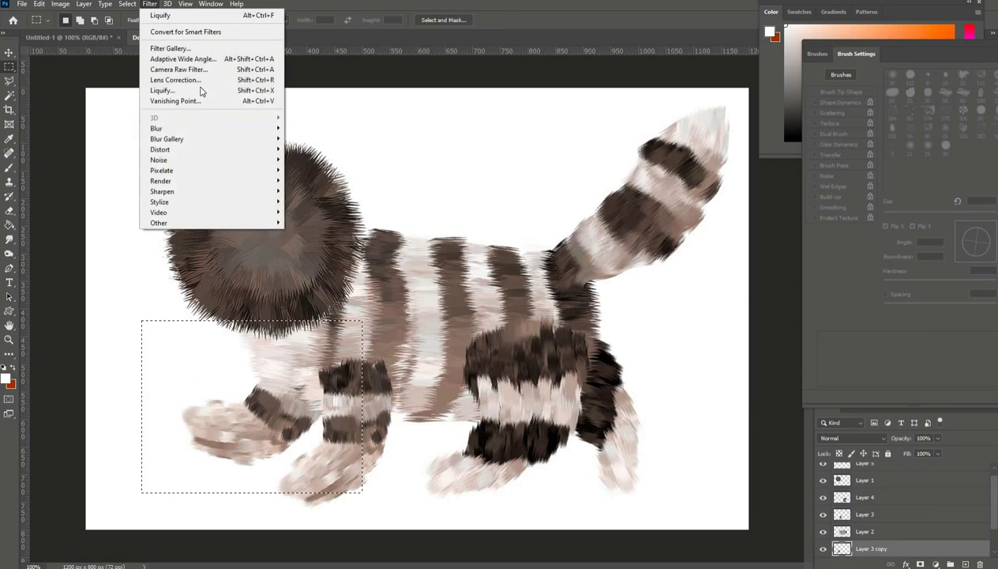
click(201, 92)
mouse_move(364, 275)
mouse_down()
mouse_move(337, 281)
mouse_move(360, 314)
mouse_move(419, 342)
mouse_move(346, 337)
mouse_move(428, 354)
mouse_move(457, 341)
mouse_up()
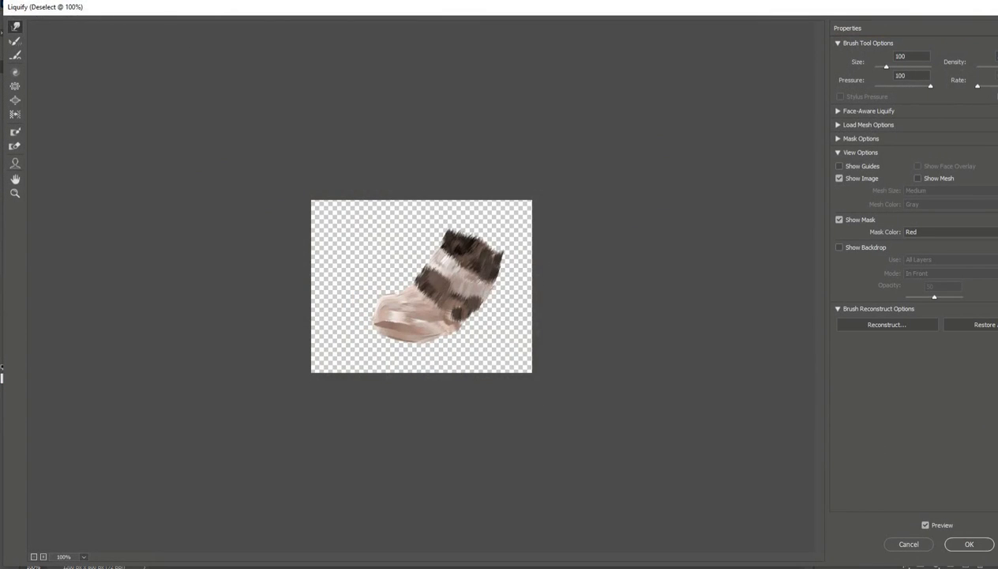
click(969, 543)
- Paint two dark ears on a new layer above the head, with brush angles of -26° and -52° for the right ear and 27° for the left
click(853, 481)
key(ctrl+d)
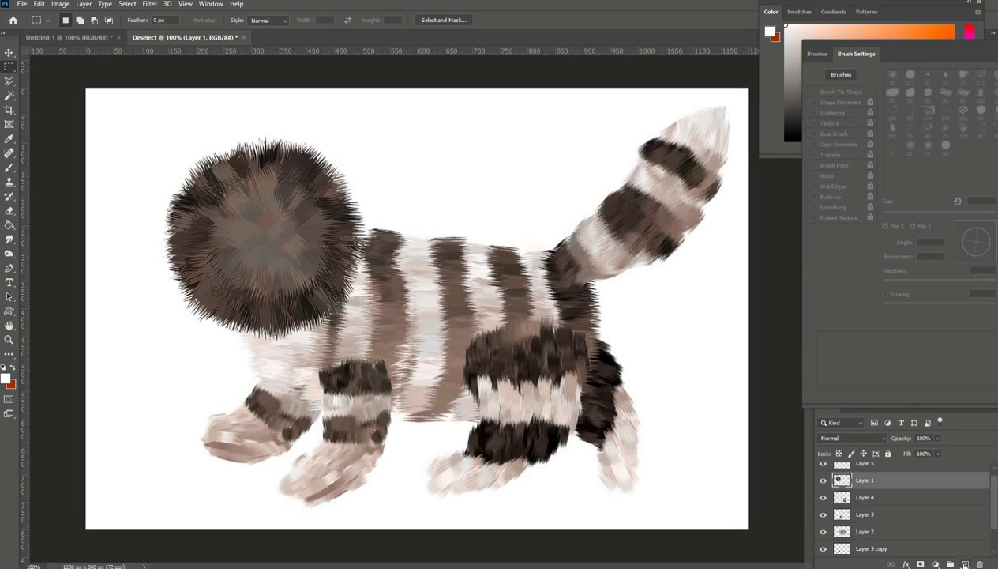
click(10, 170)
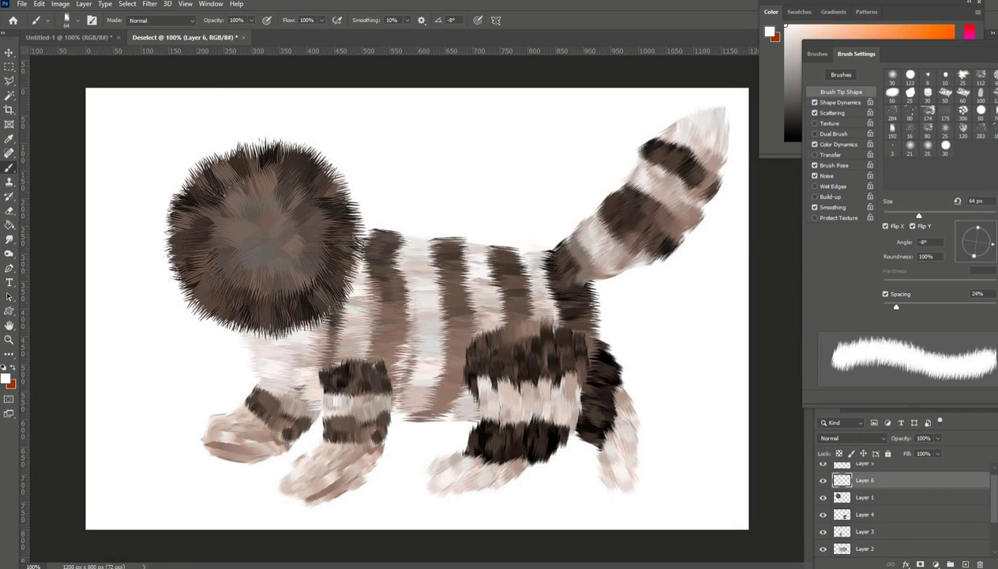
drag(916, 16, 830, 16)
click(856, 133)
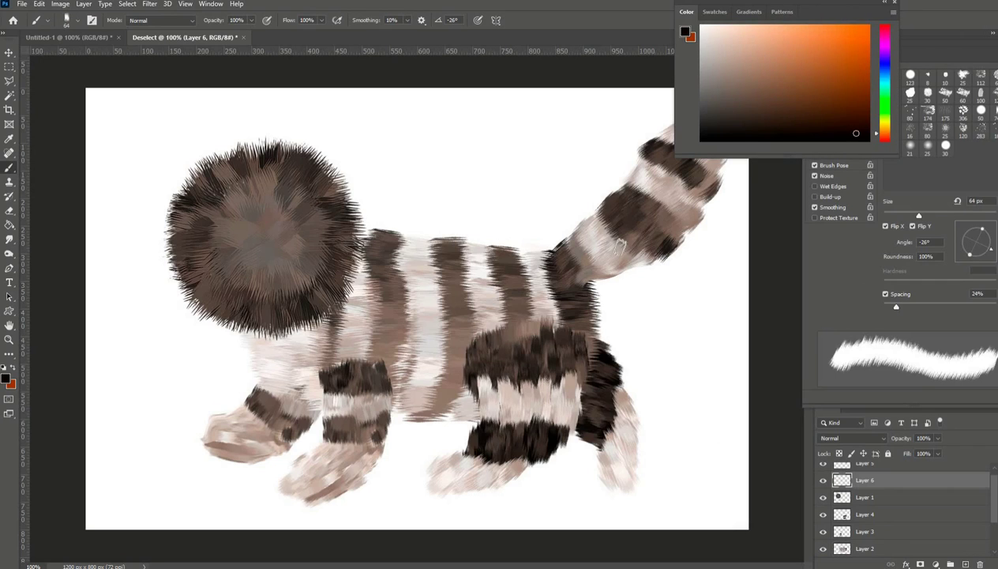
drag(316, 150, 355, 175)
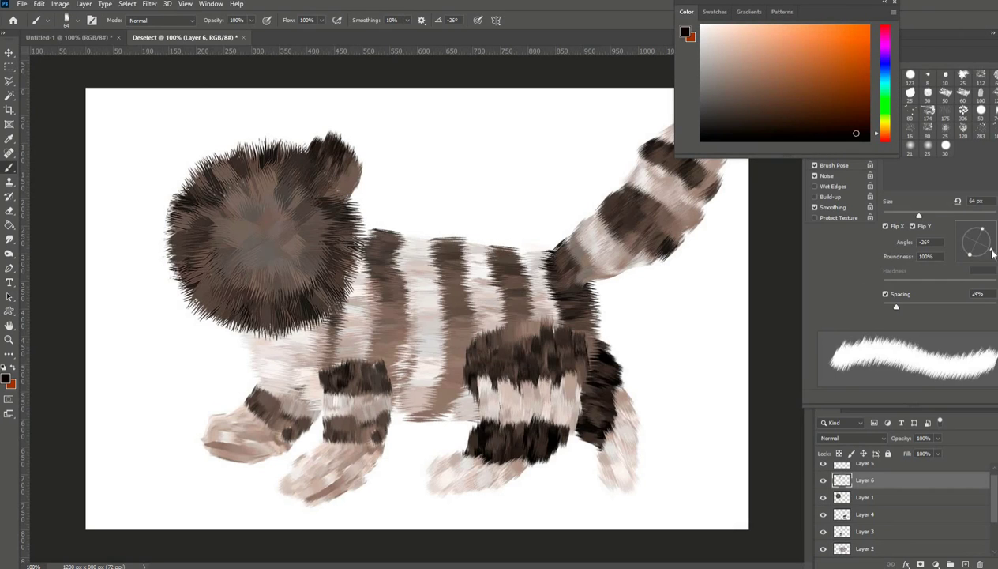
drag(992, 253, 986, 256)
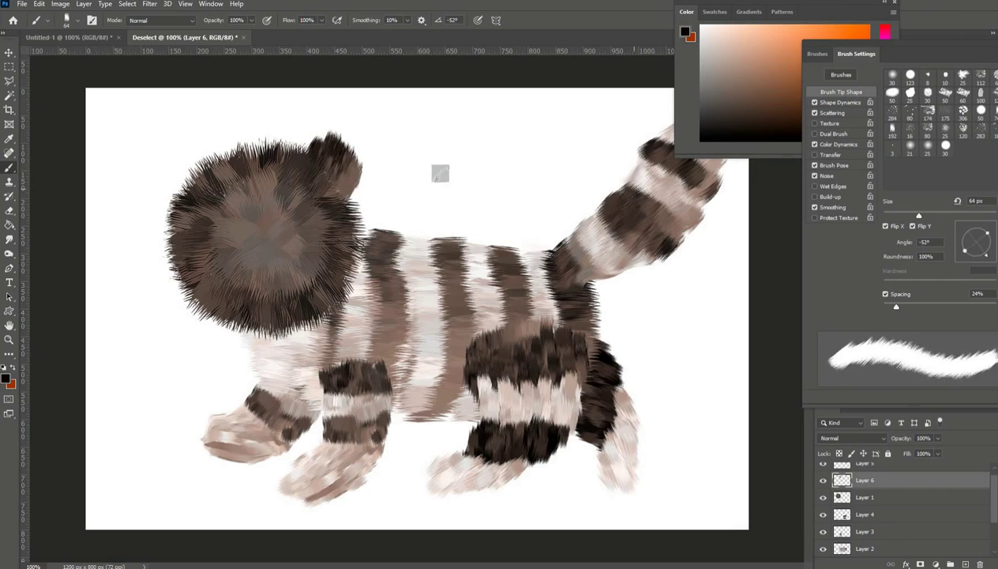
mouse_move(319, 136)
mouse_down()
mouse_move(358, 154)
mouse_move(371, 123)
mouse_move(314, 140)
mouse_move(352, 164)
mouse_up()
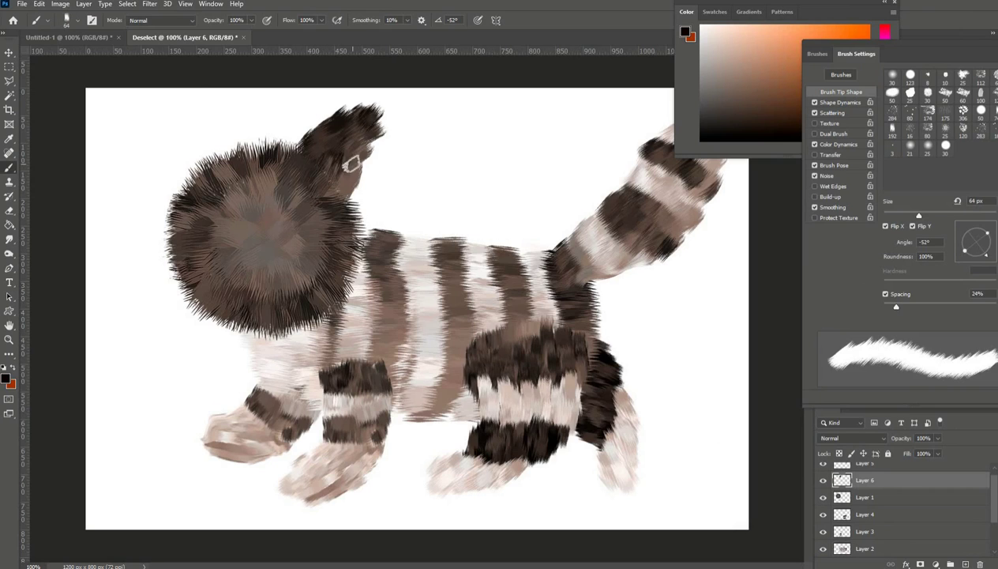
drag(993, 250, 988, 233)
mouse_move(169, 176)
mouse_down()
mouse_move(192, 167)
mouse_move(161, 172)
mouse_move(207, 138)
mouse_move(152, 154)
mouse_move(173, 186)
mouse_up()
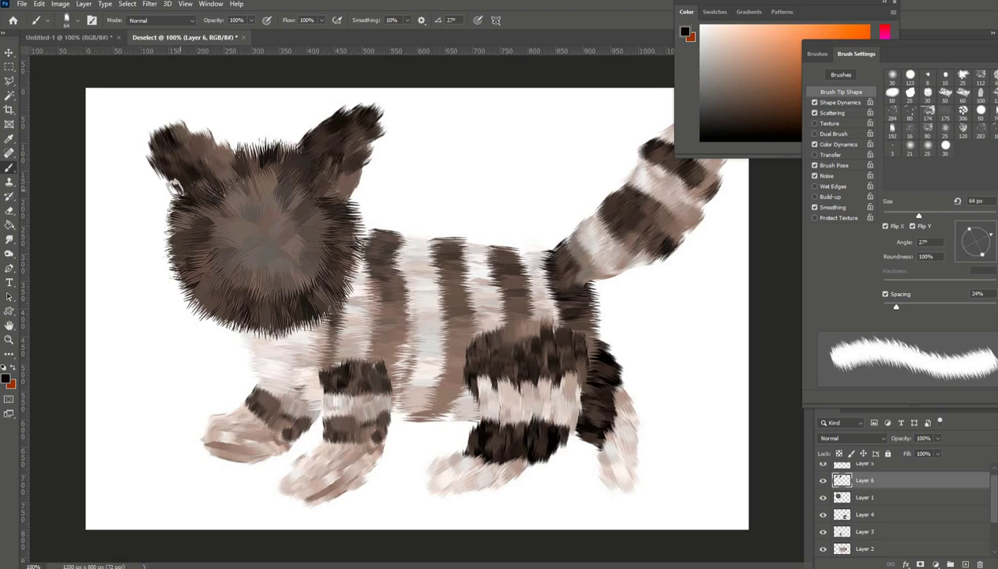
- Paint the insides of both ears pale pink, setting the brush angle to -31° for the right ear
click(750, 36)
drag(888, 54, 886, 139)
mouse_move(184, 164)
mouse_down()
mouse_move(190, 175)
mouse_move(201, 152)
mouse_up()
drag(991, 241, 991, 251)
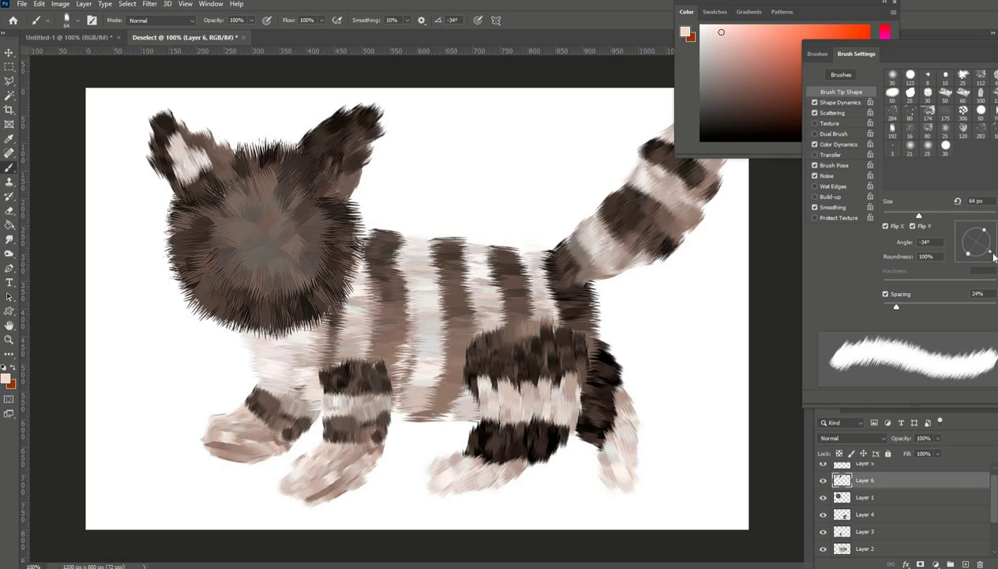
mouse_move(320, 158)
mouse_down()
mouse_move(340, 138)
mouse_move(316, 150)
mouse_up()
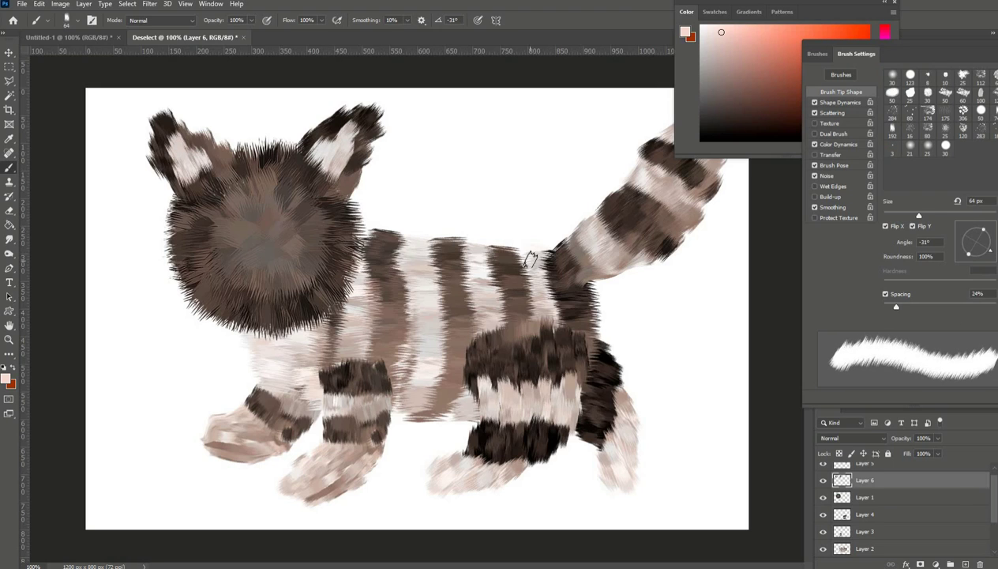
- Select a rectangular area around the ears and reshape them with cleaner, sharper tips using the Liquify filter at brush size 100
click(9, 65)
drag(107, 89, 495, 290)
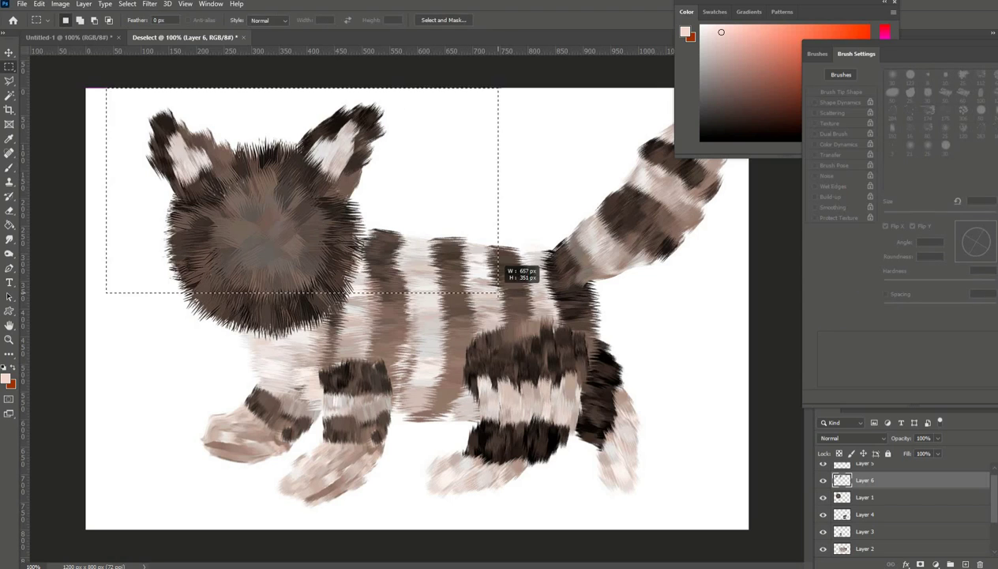
click(149, 4)
click(190, 94)
drag(505, 212, 499, 196)
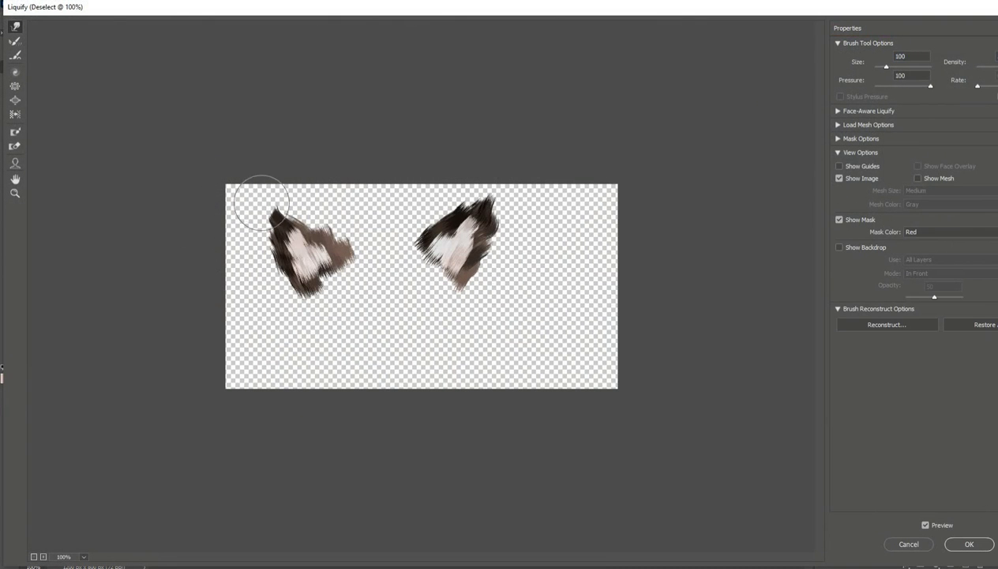
click(970, 544)
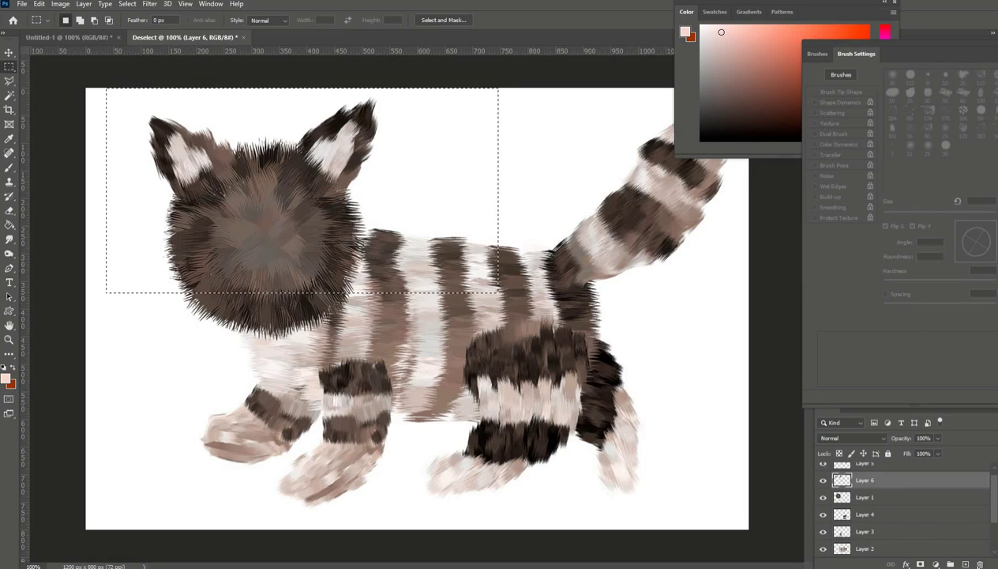
- Paint two pale pink cheek patches across the lower face on a new layer, using fur brush angles of -100°, -88° and -80°
click(965, 563)
click(9, 168)
key(b)
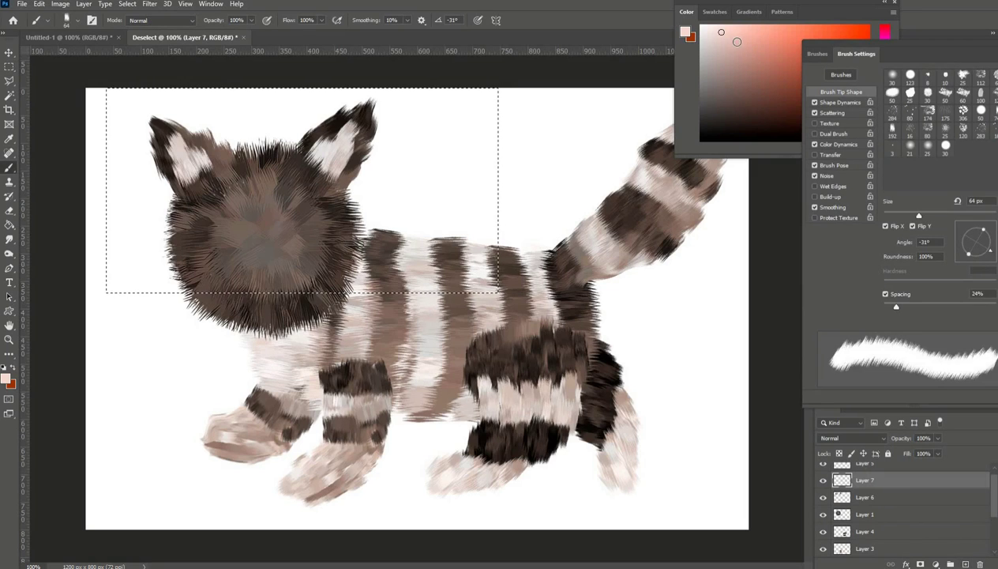
key(ctrl+d)
drag(992, 253, 973, 261)
drag(745, 52, 712, 28)
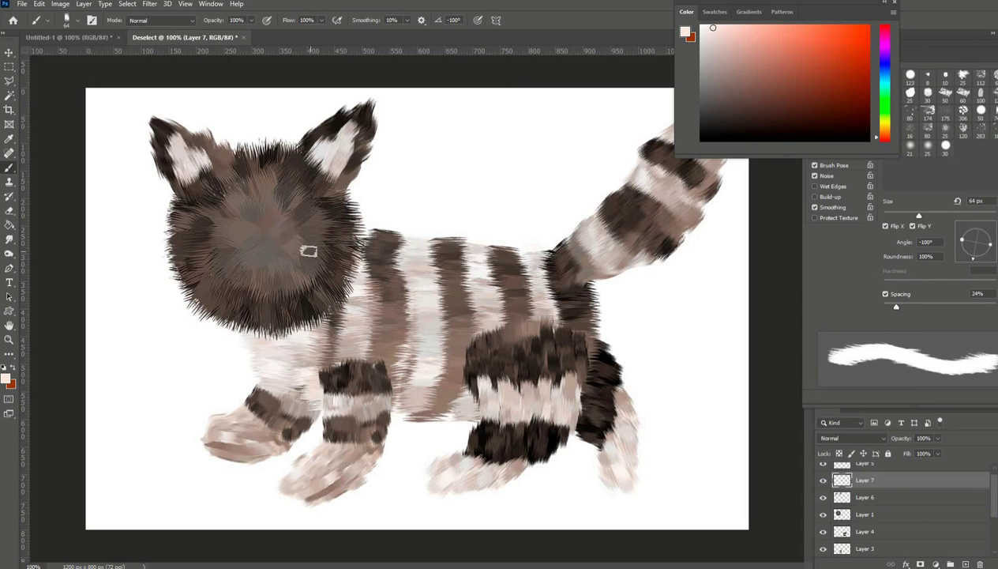
mouse_move(308, 252)
mouse_down()
mouse_move(340, 262)
mouse_move(316, 292)
mouse_move(281, 271)
mouse_move(242, 276)
mouse_up()
click(993, 247)
drag(973, 259, 979, 263)
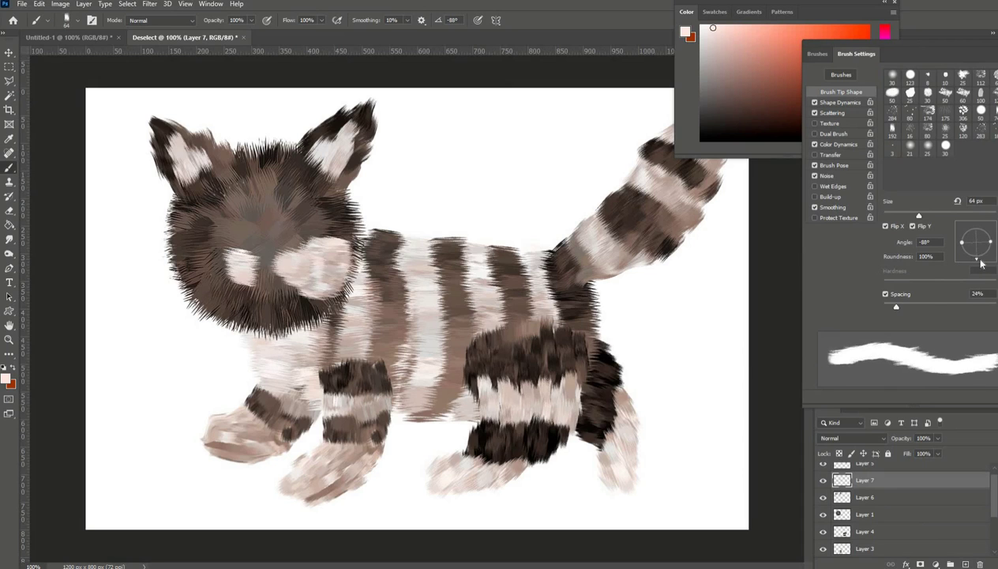
mouse_move(225, 251)
mouse_down()
mouse_move(221, 273)
mouse_move(237, 282)
mouse_up()
mouse_move(283, 257)
mouse_down()
mouse_move(202, 265)
mouse_move(225, 292)
mouse_move(336, 260)
mouse_move(254, 279)
mouse_up()
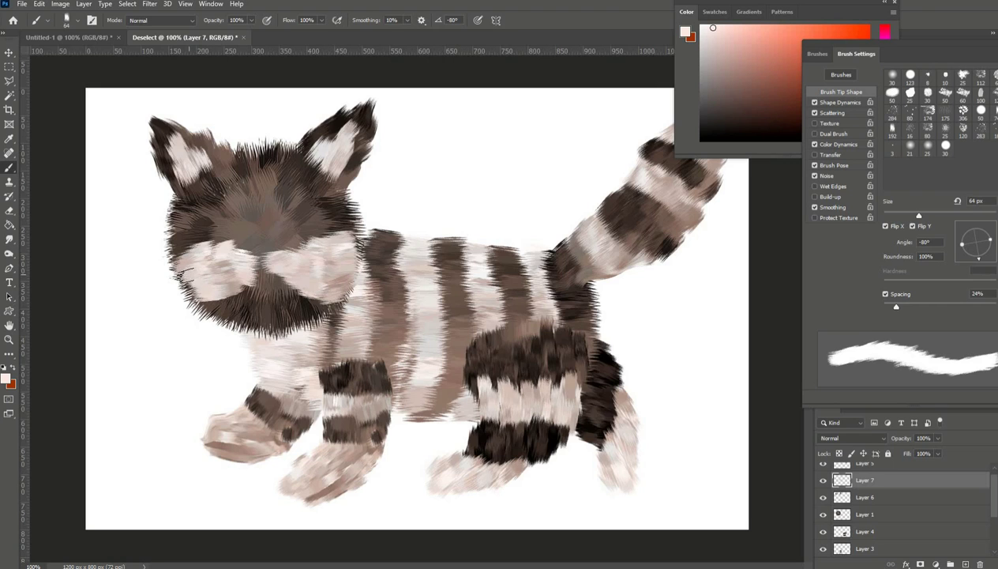
- Paint a muted brown chin patch between and below the cheeks with the brush angle at 179°
click(904, 229)
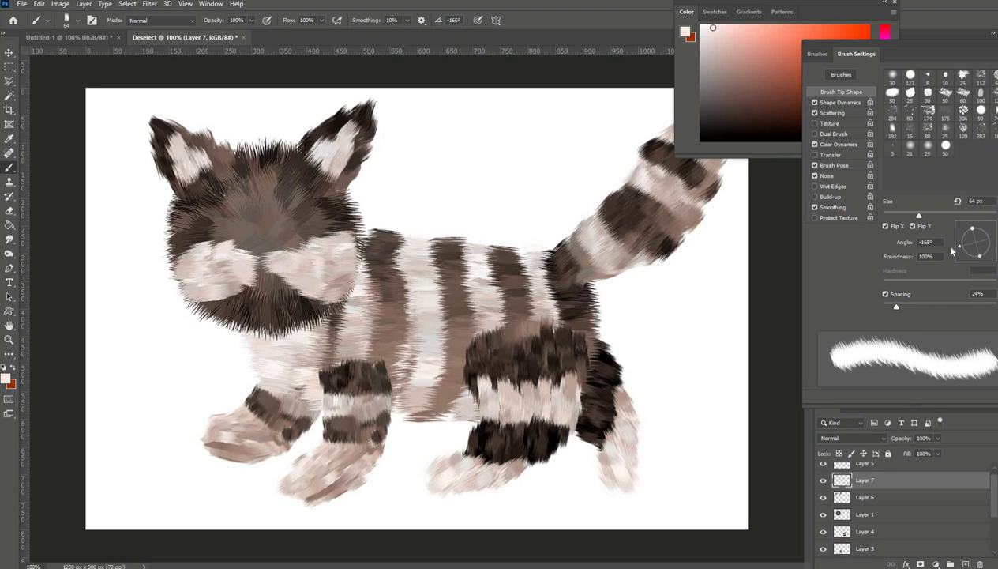
click(771, 81)
drag(285, 286, 238, 308)
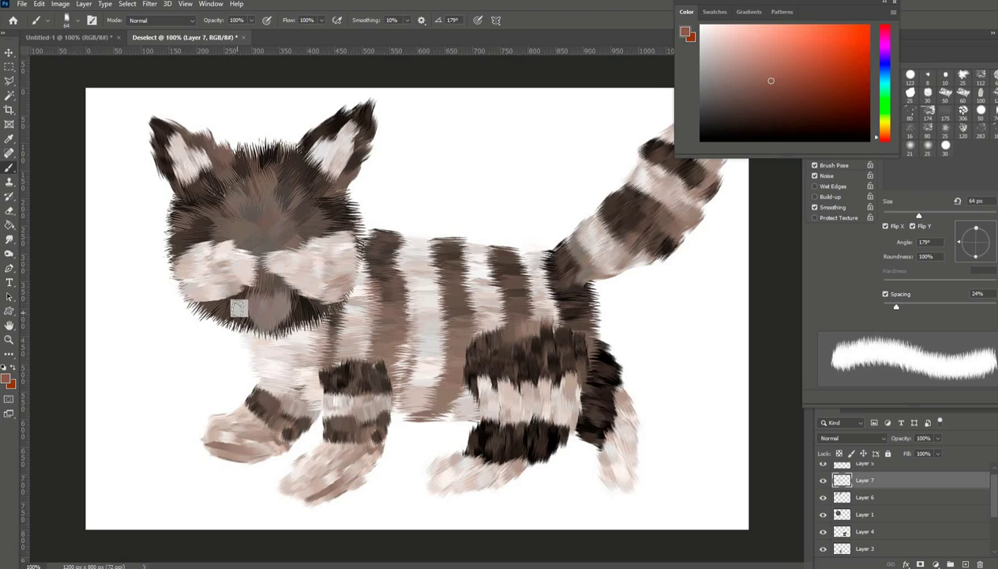
drag(298, 296, 242, 305)
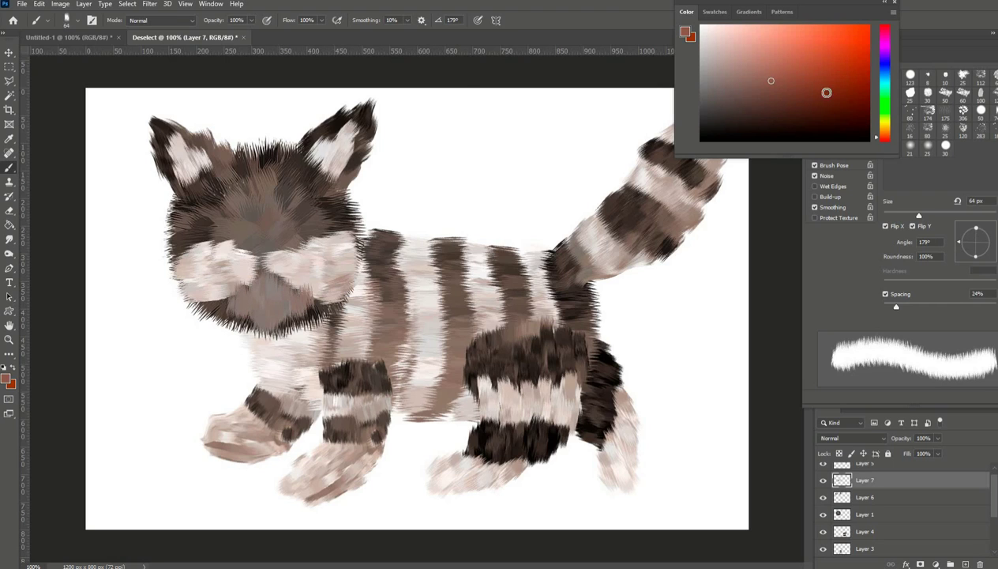
- Select a small ellipse for the left eye on a new layer and fill it with a radial yellow-to-green gradient
right_click(9, 70)
click(49, 77)
mouse_move(197, 192)
mouse_down()
mouse_move(247, 232)
mouse_move(223, 220)
mouse_up()
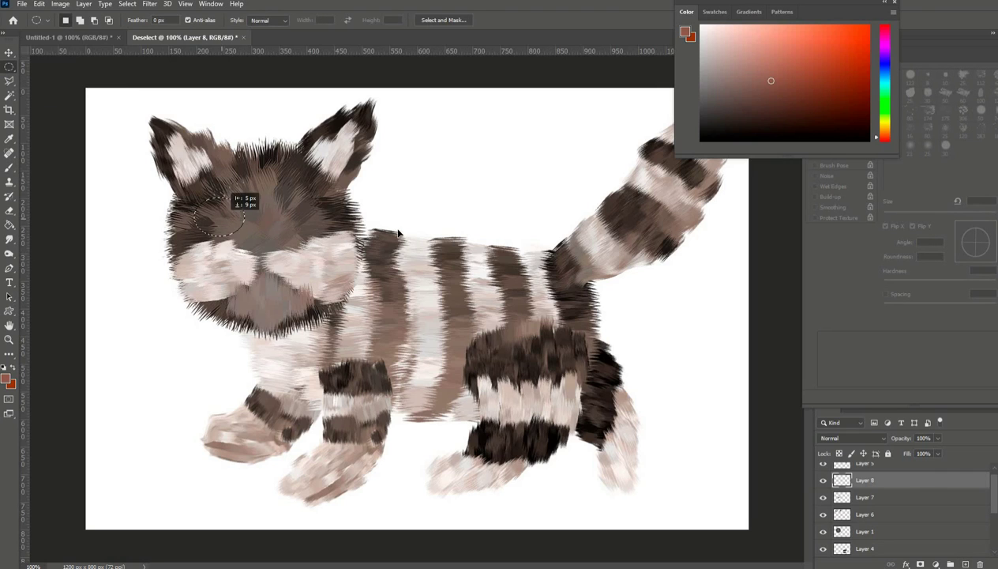
click(9, 224)
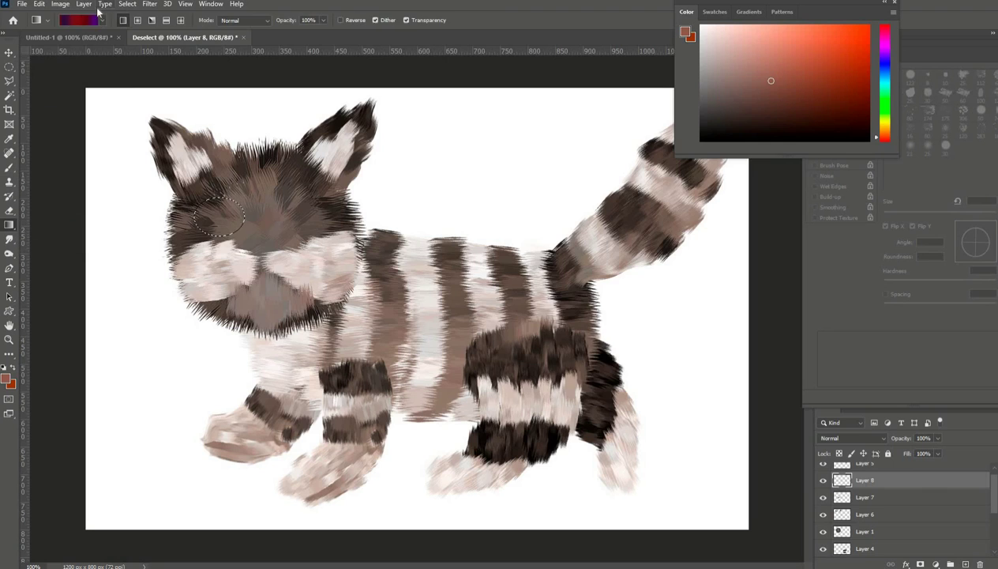
click(83, 20)
drag(739, 173, 738, 200)
double_click(572, 181)
click(684, 216)
click(776, 145)
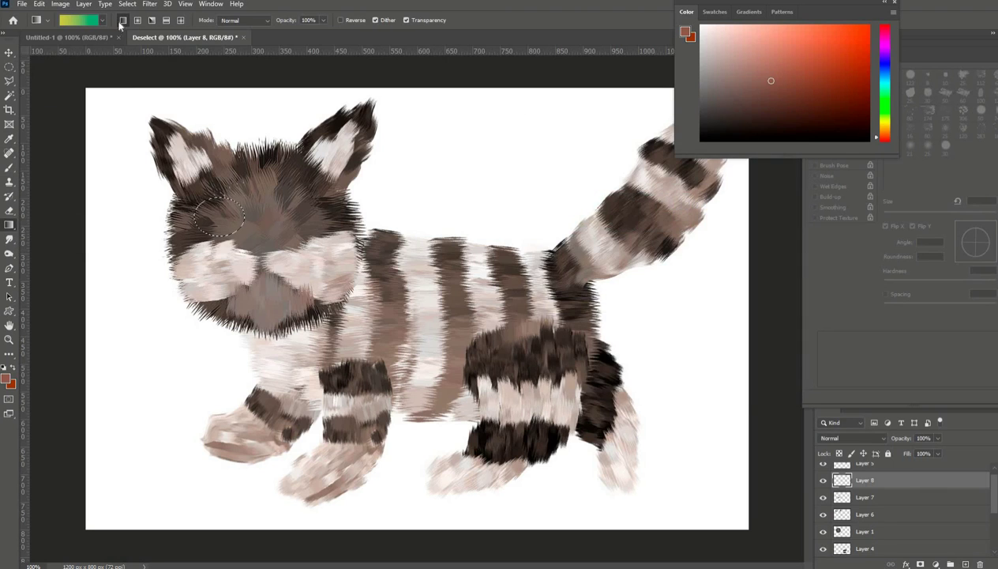
drag(219, 215, 239, 227)
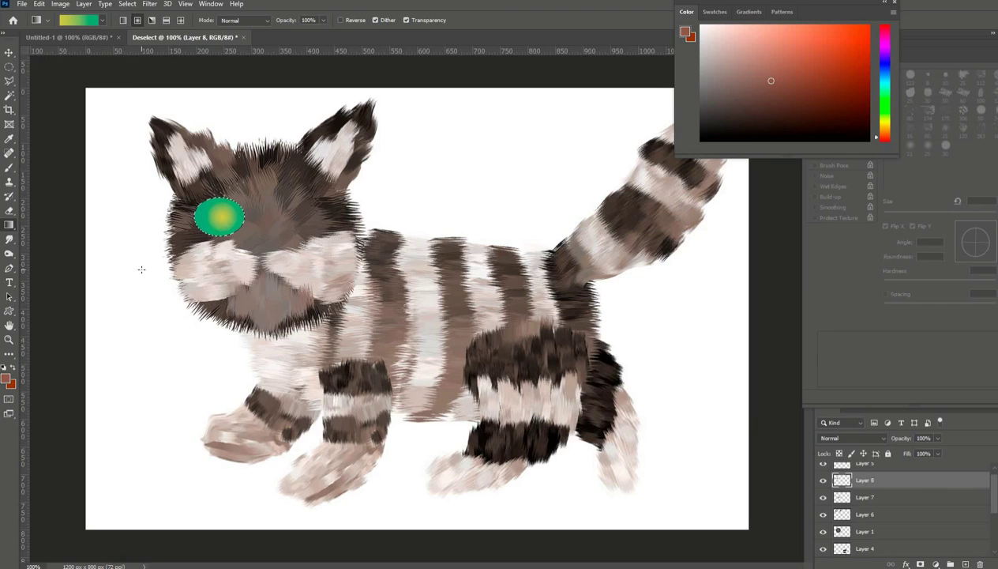
- Outline a narrow vertical slit in the eye with the Polygonal Lasso and fill it with black as the pupil
right_click(9, 79)
click(71, 80)
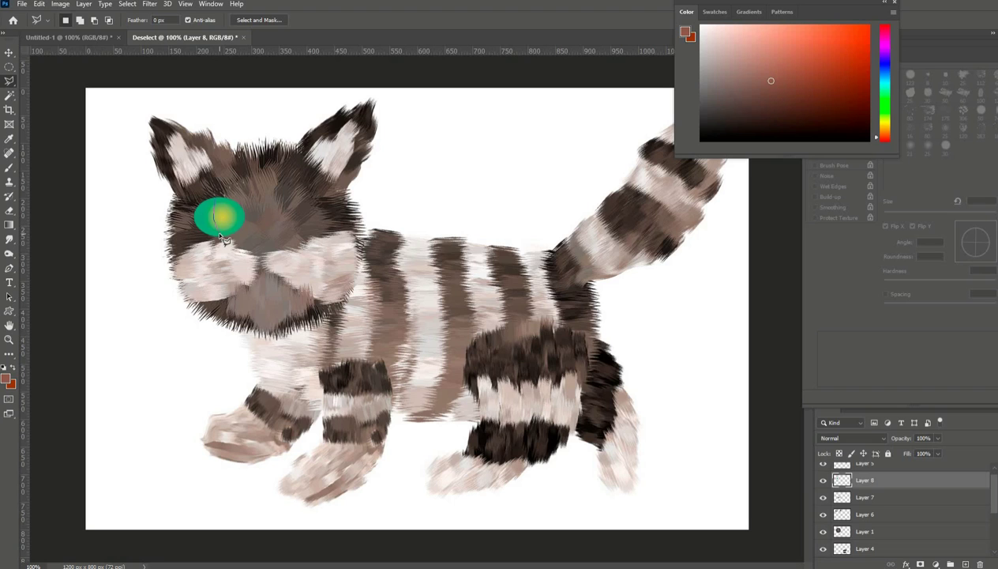
click(216, 202)
click(39, 4)
click(55, 174)
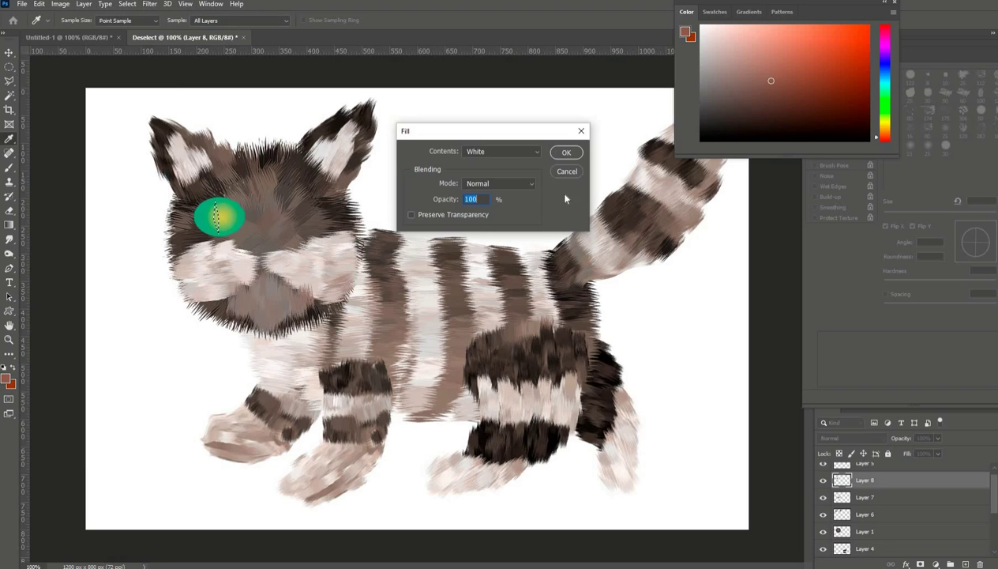
click(505, 152)
click(500, 236)
click(562, 154)
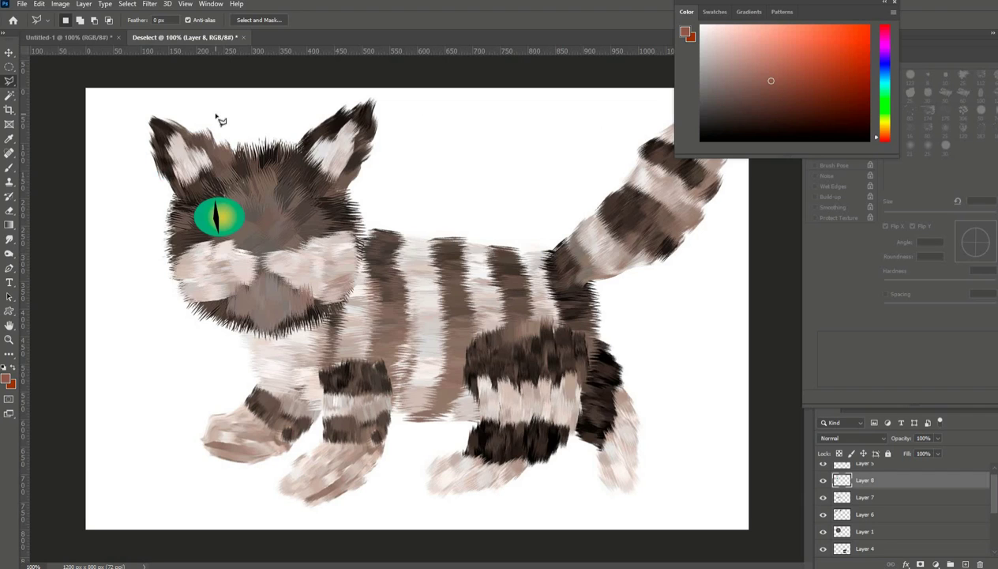
- Pick a very dark brown, set the fur brush to 42 px at -143°, and try a stroke over the eye's edge
click(9, 168)
click(823, 121)
click(78, 22)
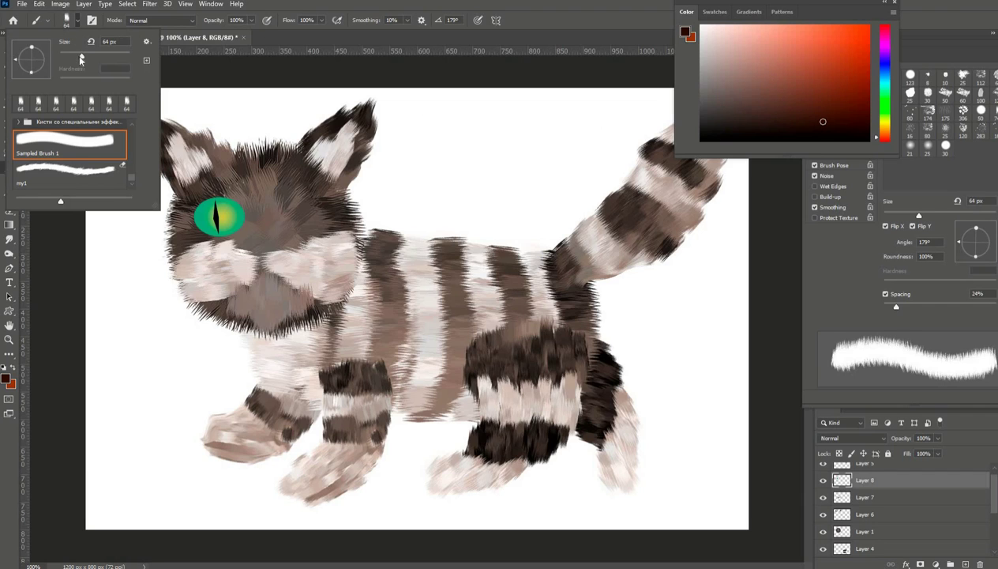
drag(77, 60, 74, 57)
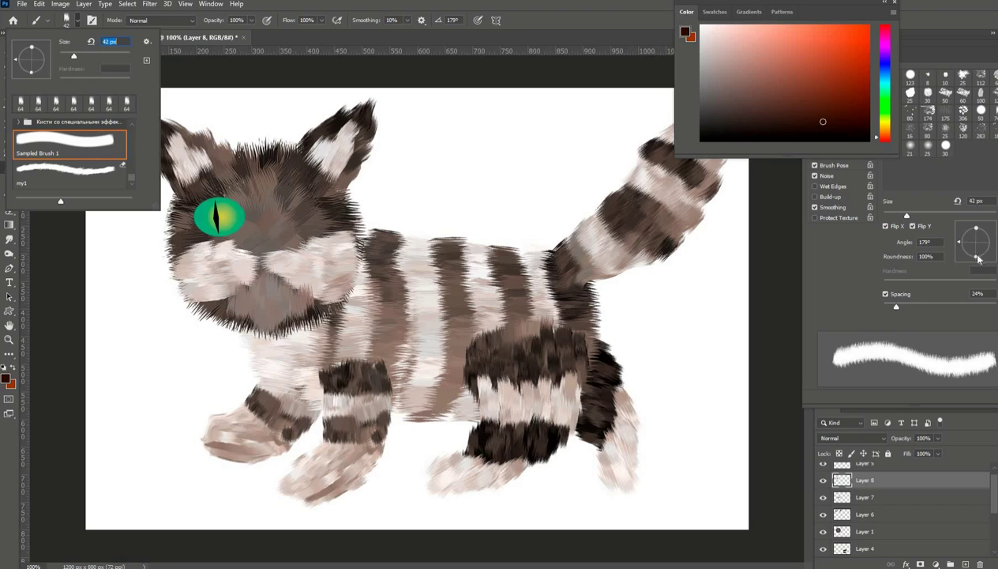
drag(978, 259, 964, 252)
- Undo the stroke over the eye and paint black fur shading around it on a new layer beneath the eye layer
click(38, 5)
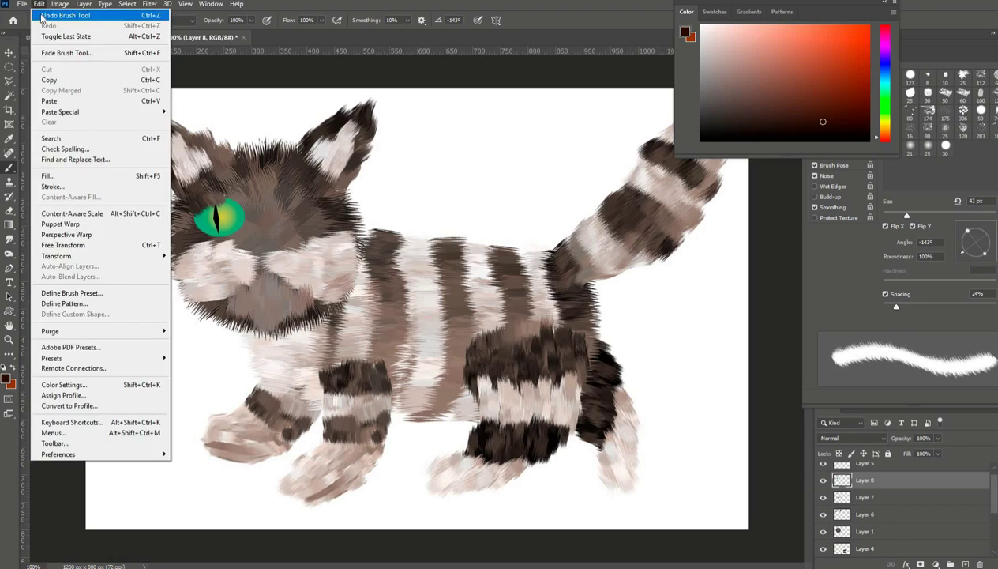
click(41, 16)
click(922, 500)
click(965, 564)
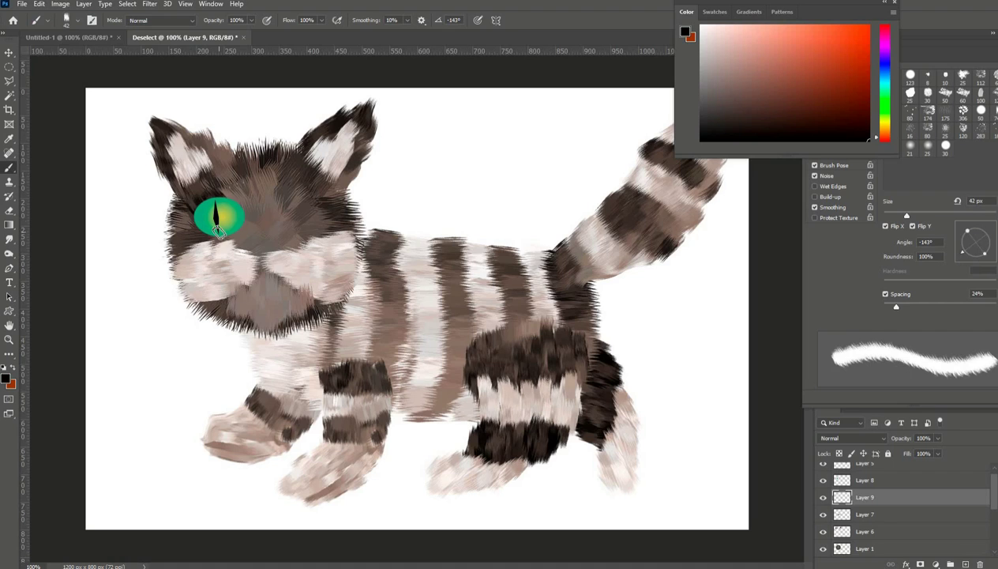
- Duplicate the eye layer and place the copy on the right side of the face as the second eye
click(914, 485)
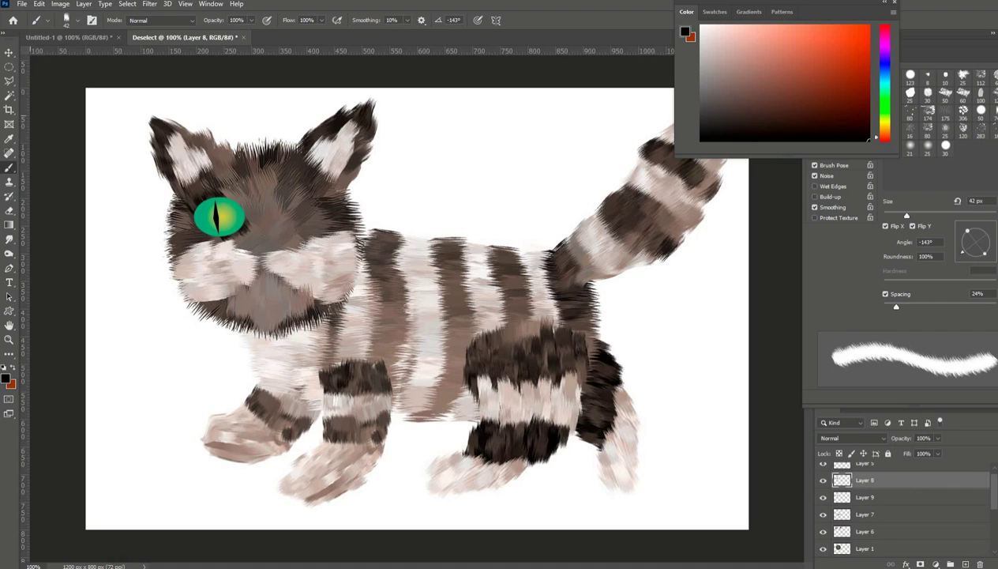
key(v)
drag(237, 223, 301, 220)
key(ctrl+t)
key(Return)
- Paint black fur shading around the right eye on Layer 8, setting the brush angle to 154°
click(882, 497)
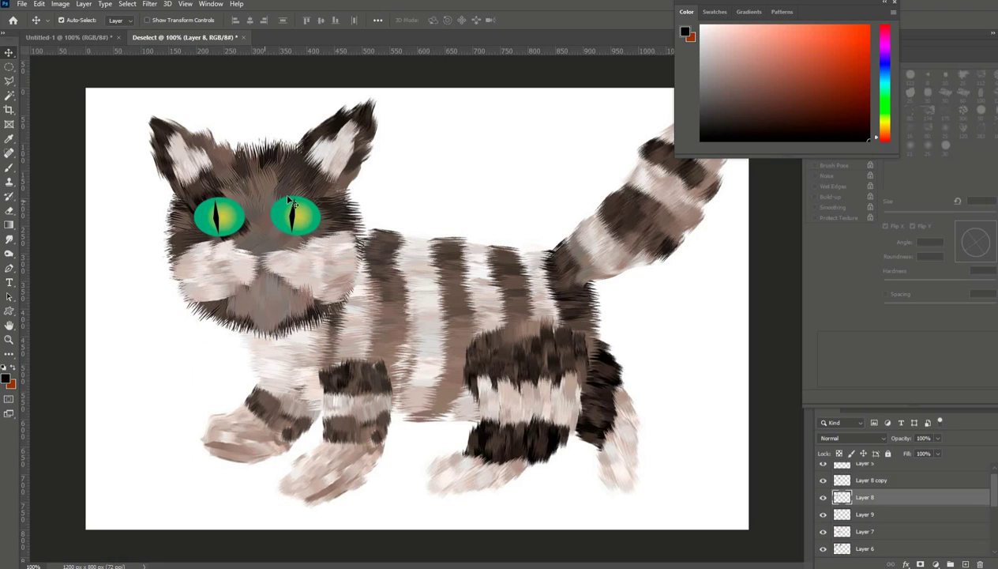
click(10, 169)
drag(962, 254, 959, 233)
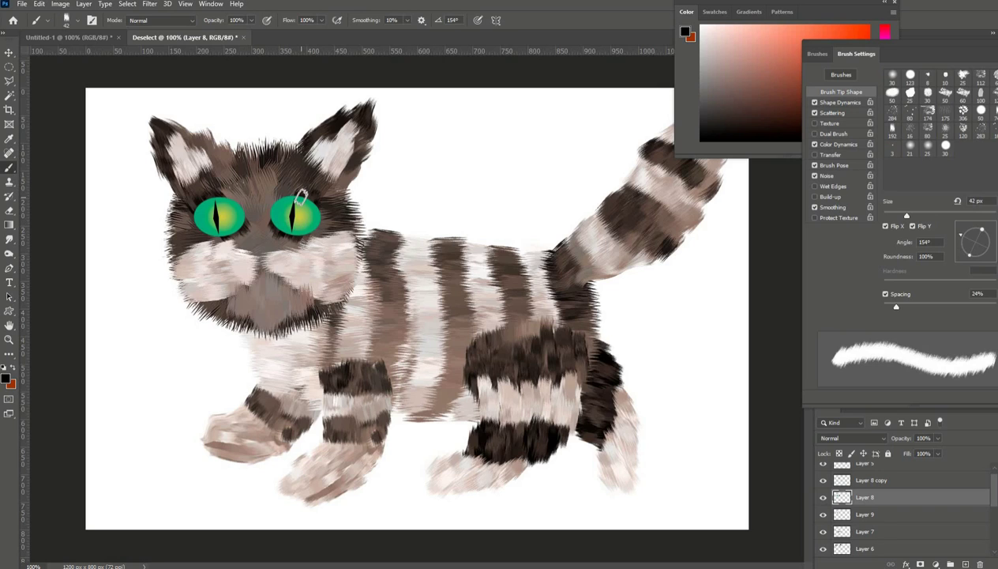
- Paint grey-brown fur on the forehead and nose bridge between the eyes, with brush angles of 154°, -172° and 158°
click(754, 41)
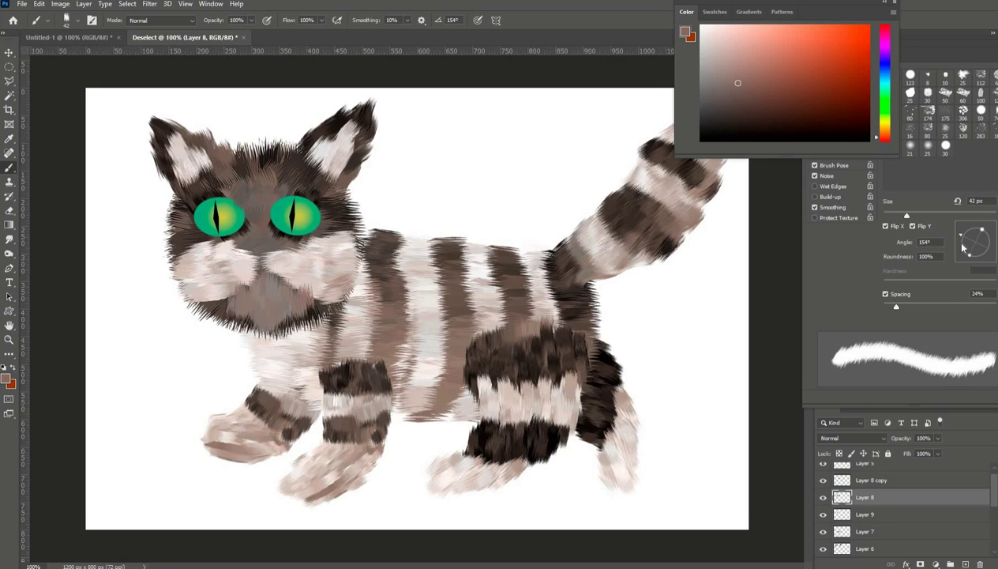
drag(962, 247, 893, 247)
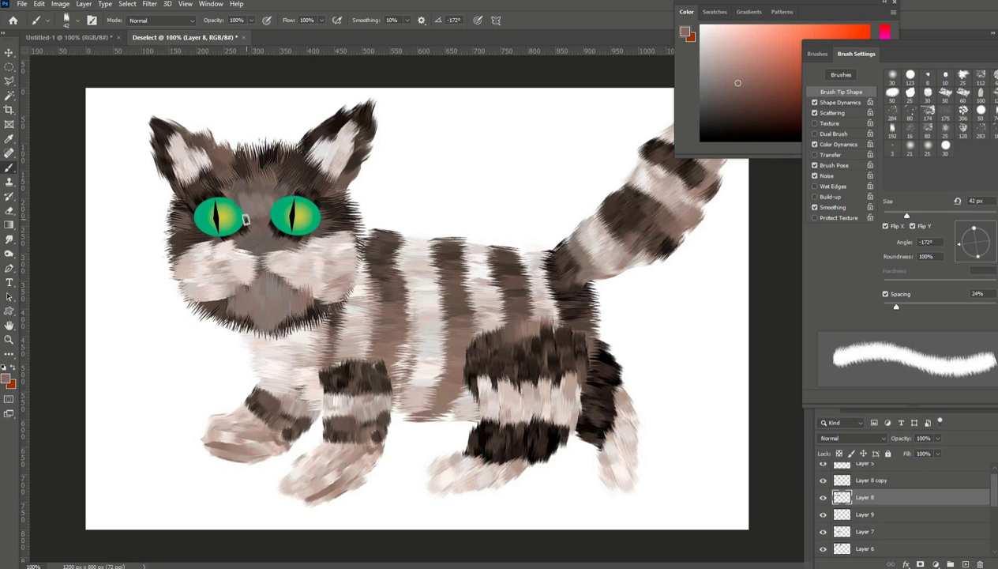
drag(958, 245, 961, 236)
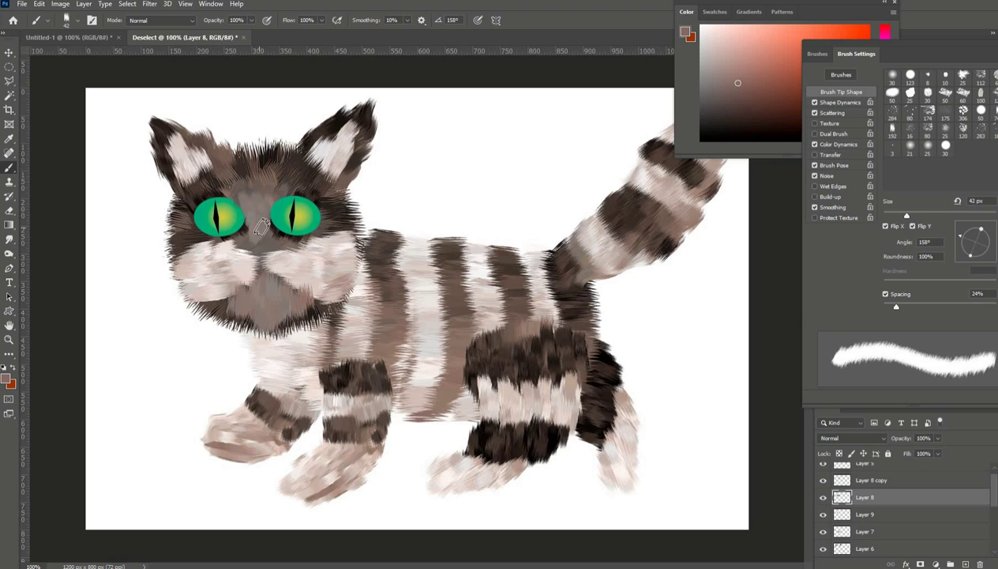
- Select an elliptical area around the face and give the left eye on Layer 8 pointed corners with Liquify at brush size 64
click(10, 68)
mouse_move(162, 165)
mouse_down()
mouse_move(237, 188)
mouse_move(398, 301)
mouse_up()
click(149, 4)
click(166, 91)
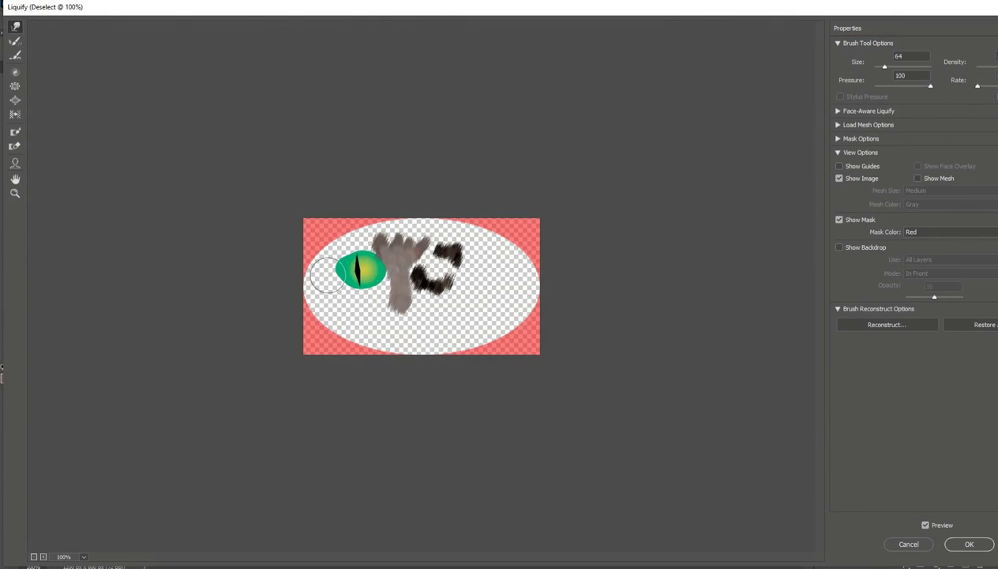
click(969, 543)
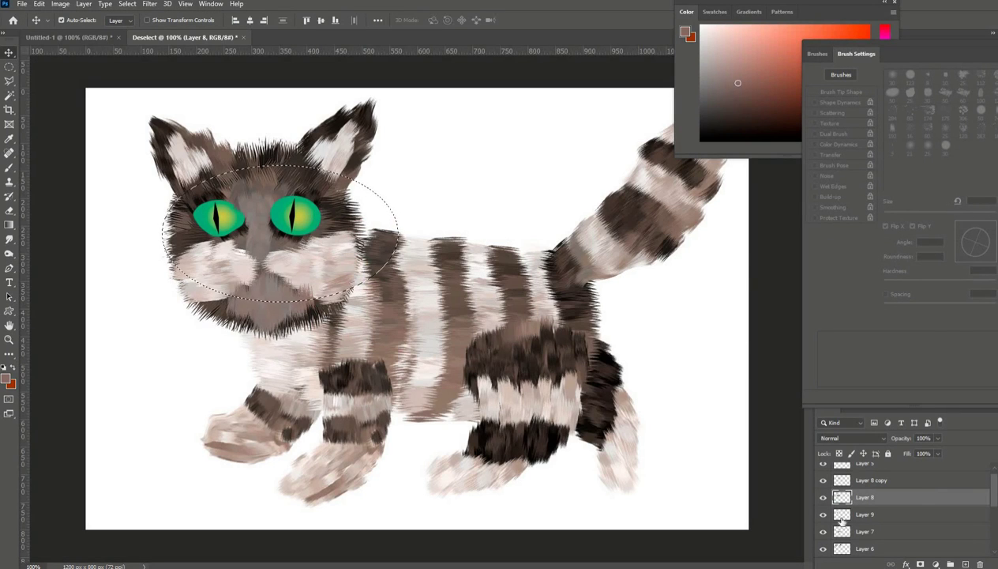
- Reshape the right eye on Layer 8 copy to pointed corners with the Liquify filter at brush size 64
click(823, 497)
click(822, 498)
click(882, 483)
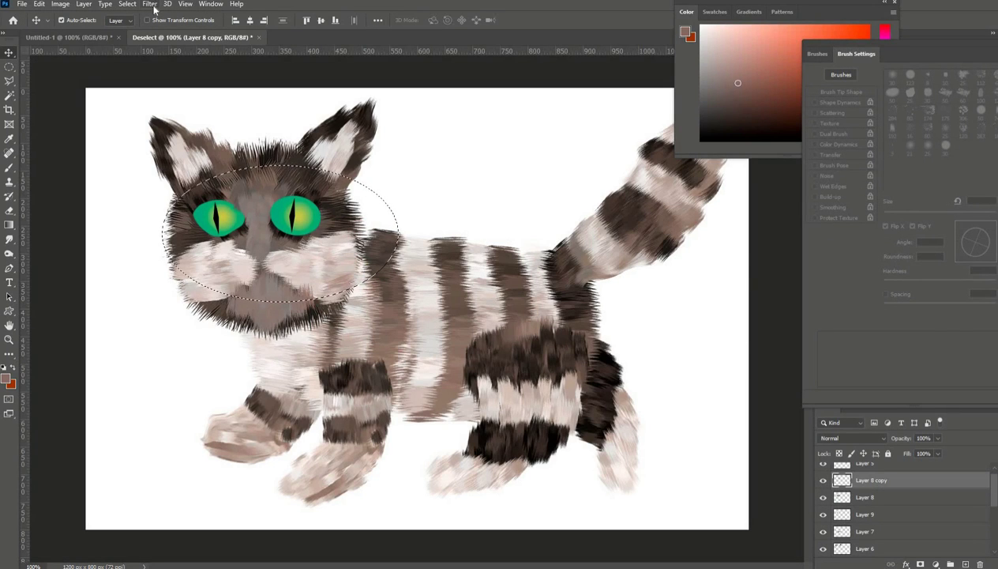
click(149, 3)
click(169, 89)
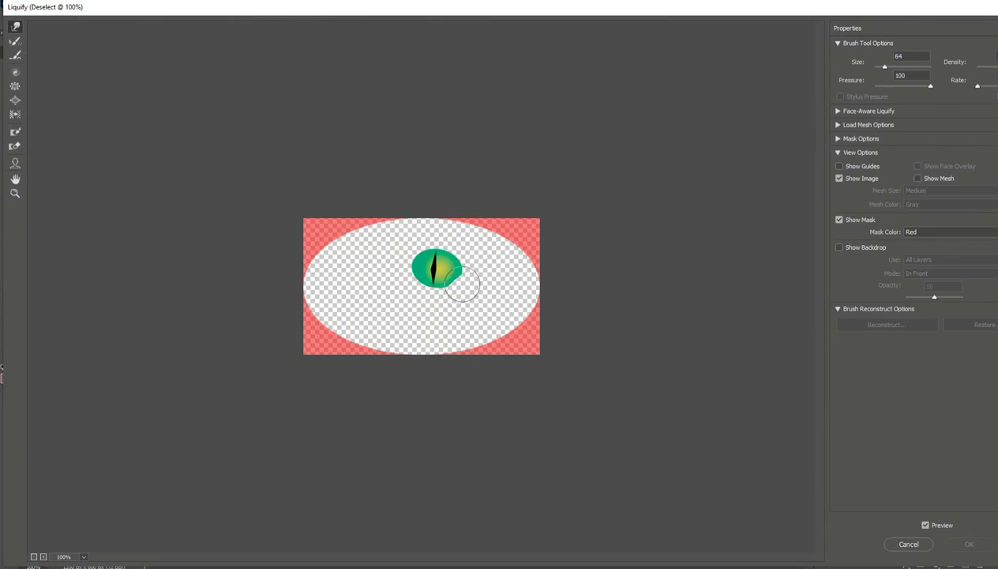
drag(463, 284, 461, 283)
drag(409, 292, 413, 286)
drag(404, 251, 450, 245)
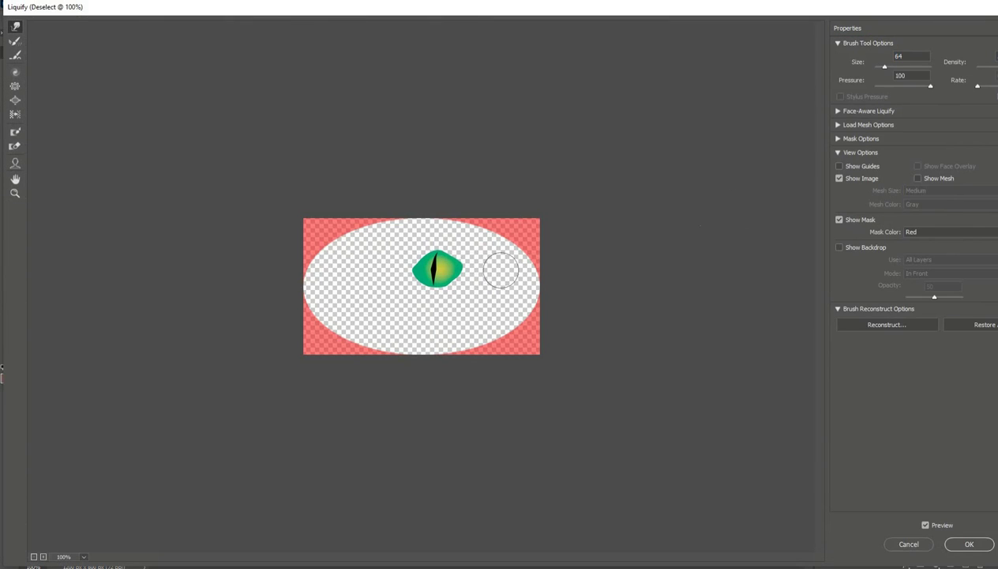
click(969, 544)
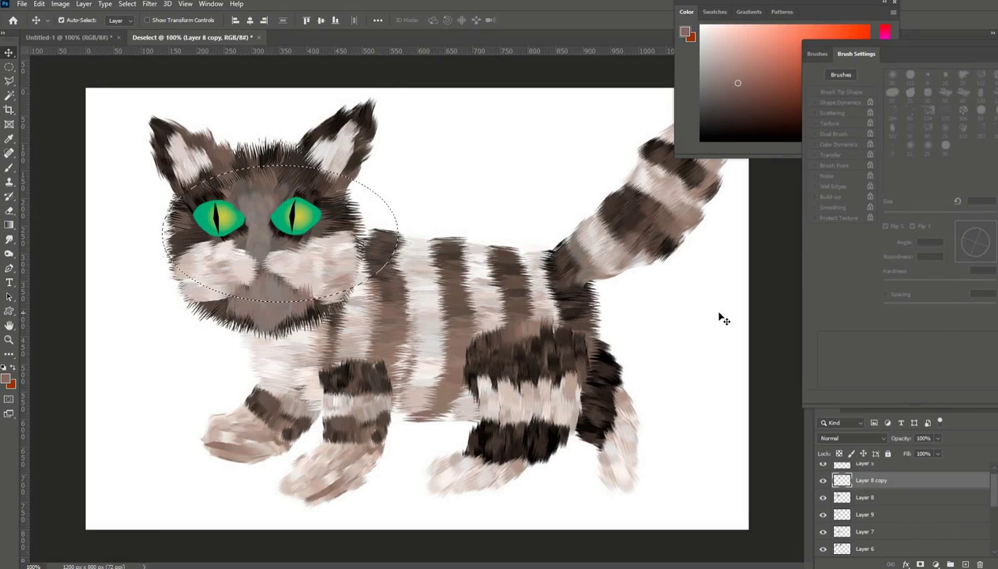
- Paint soft white highlights on both eyes on a new layer with the soft round brush at 42 px, and deselect
click(8, 167)
click(79, 20)
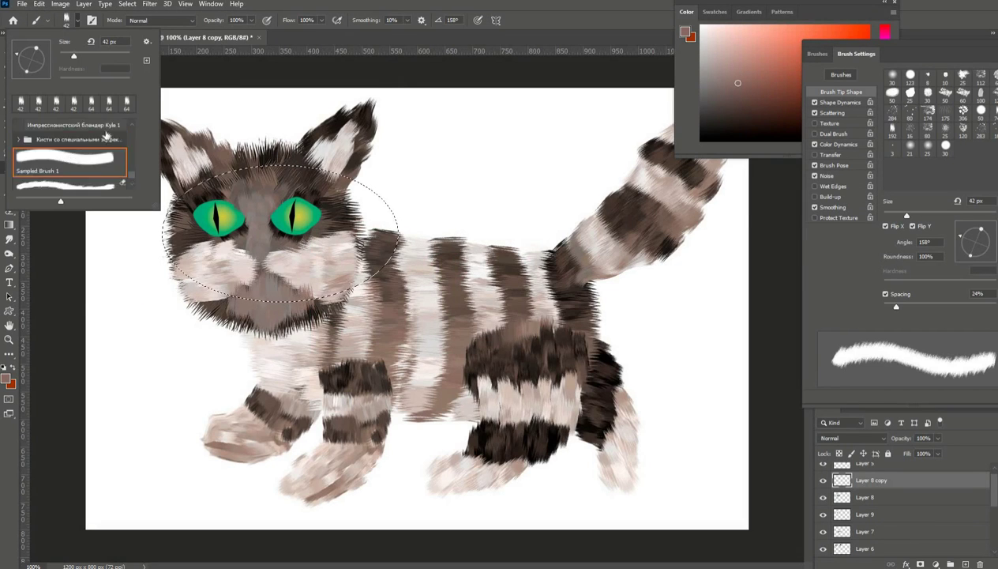
scroll(94, 168, down, 5)
scroll(94, 169, up, 3)
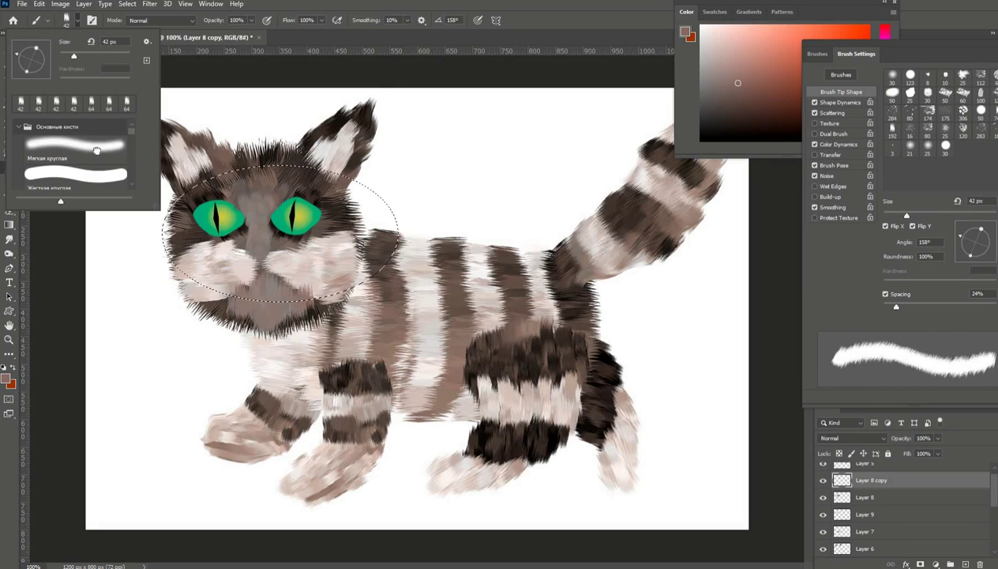
click(98, 148)
alt+click(742, 466)
click(965, 564)
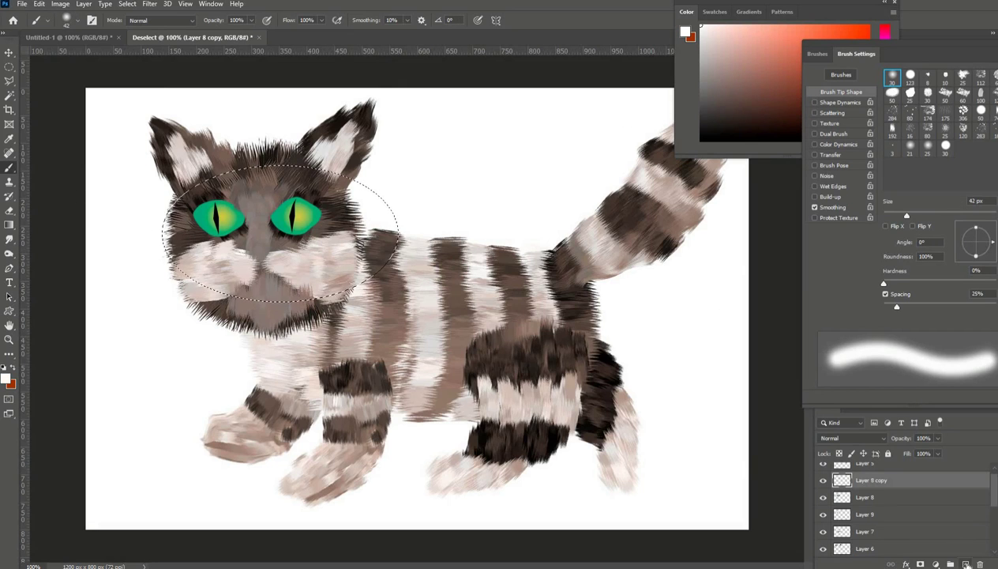
key(ctrl+d)
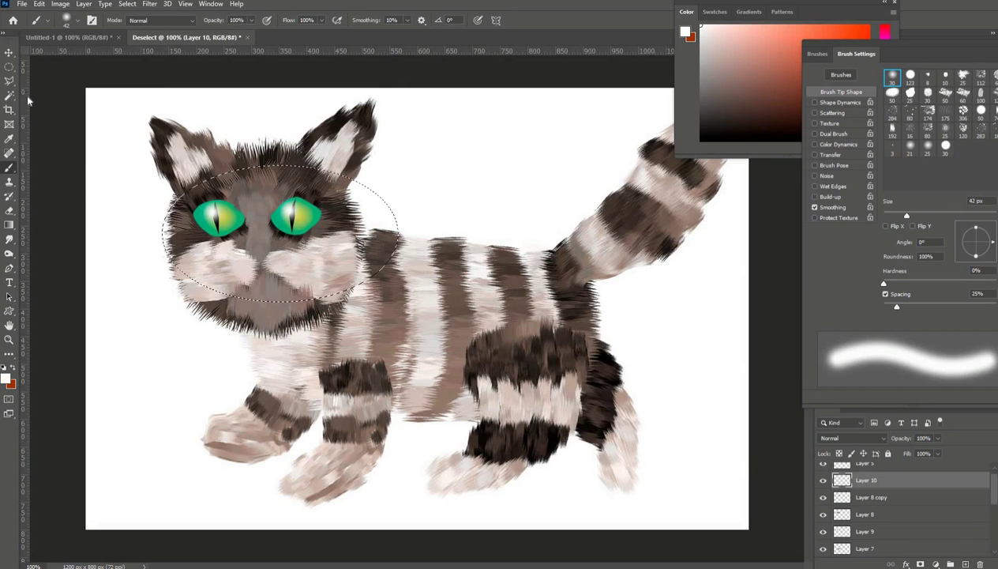
- Add a new layer above Layer 8 copy and outline a small triangular nose between the cheeks with the Polygonal Lasso
click(897, 500)
click(965, 564)
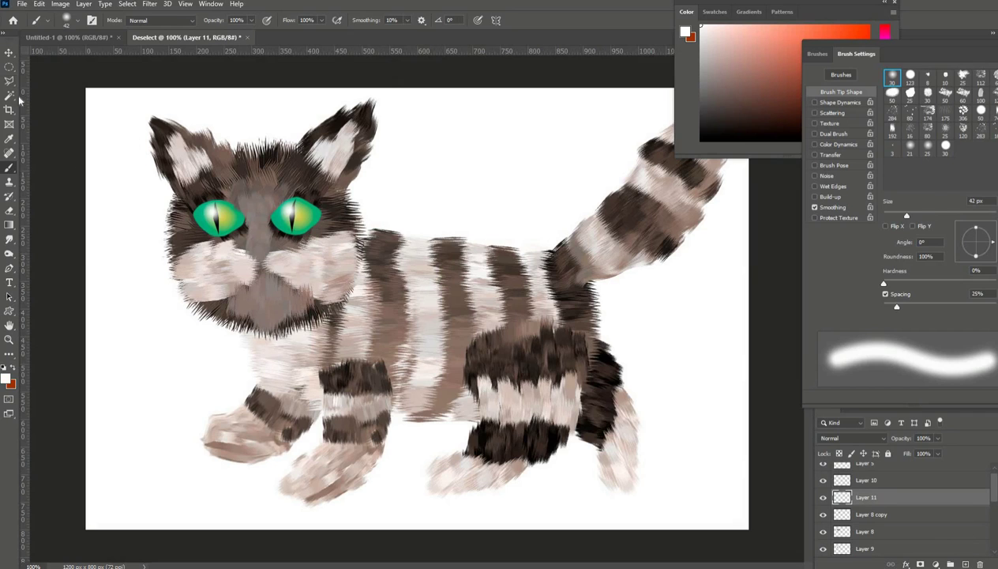
key(l)
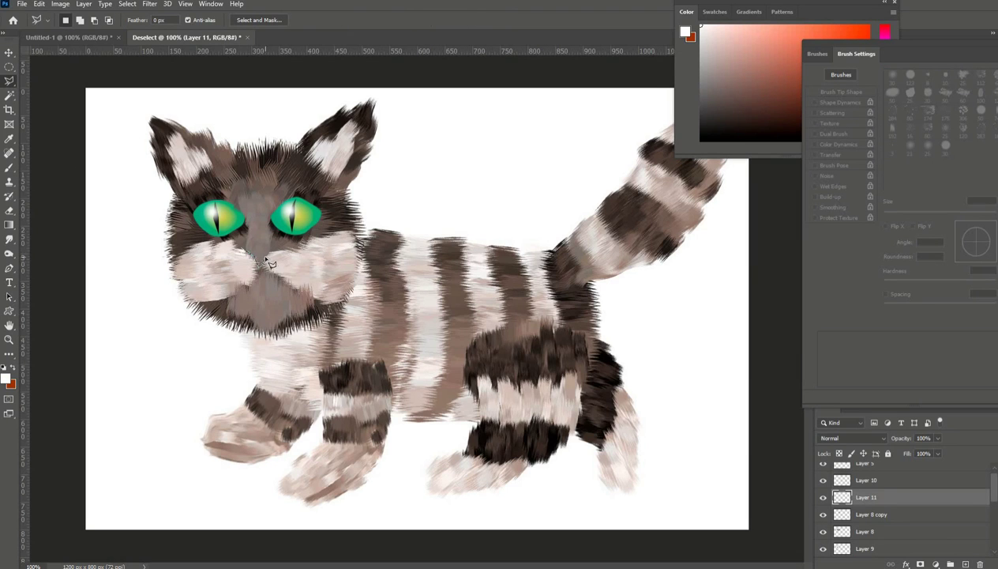
drag(247, 251, 240, 247)
- Fill the nose selection with a pink gradient from the Красные presets and deselect
key(g)
click(79, 19)
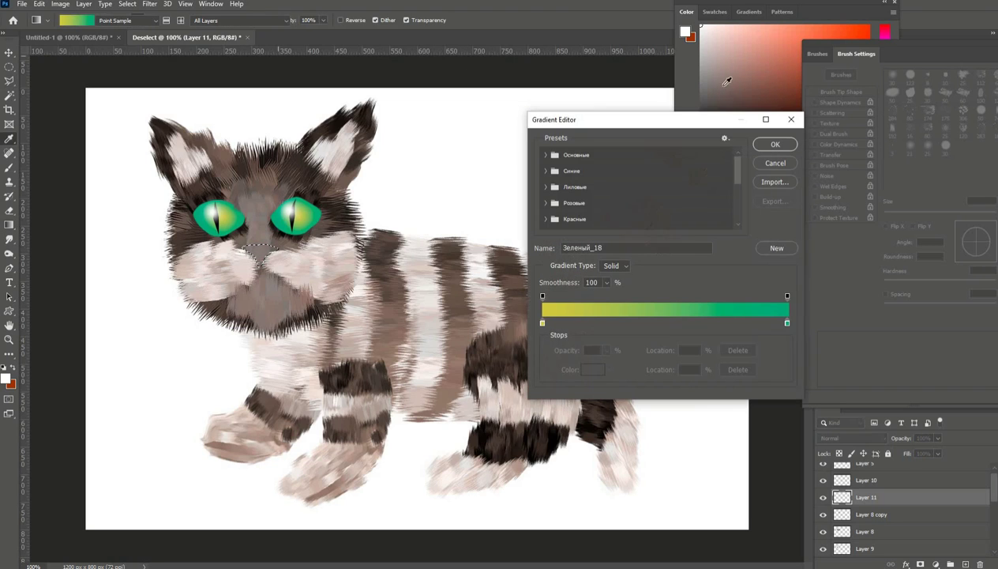
click(580, 204)
scroll(629, 225, down, 2)
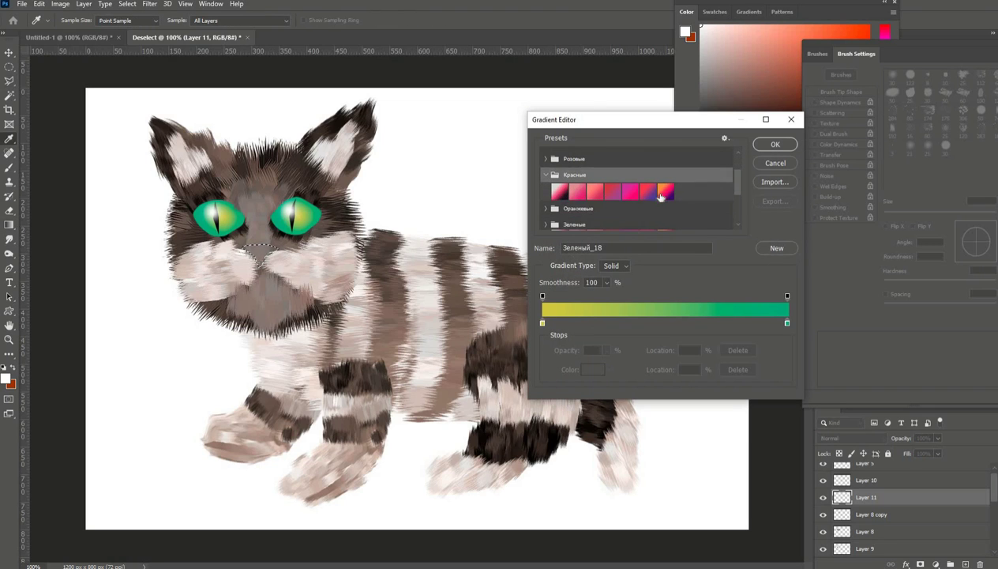
click(576, 192)
click(775, 144)
mouse_move(256, 251)
mouse_down()
mouse_move(259, 298)
mouse_move(259, 247)
mouse_up()
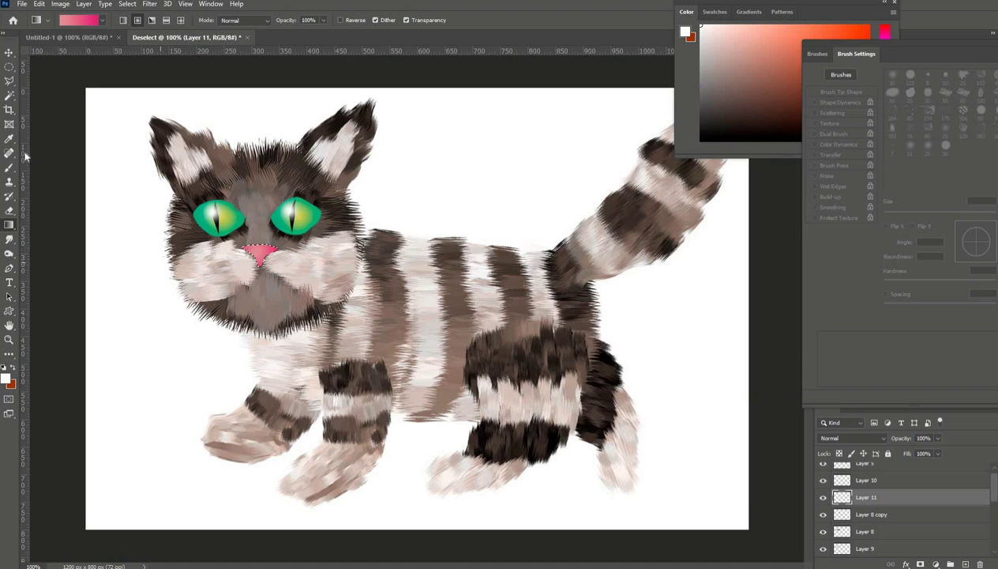
click(127, 3)
click(134, 29)
- Paint a red smiling mouth below the nose on a new layer with the hard round brush at 26 px
click(8, 167)
drag(909, 48, 932, 124)
click(863, 118)
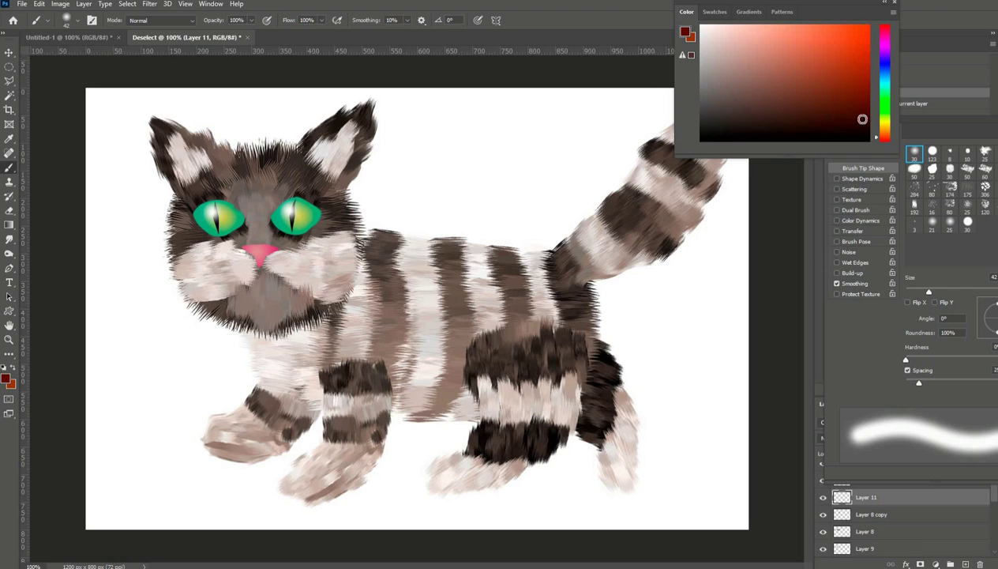
click(867, 69)
click(80, 20)
click(75, 146)
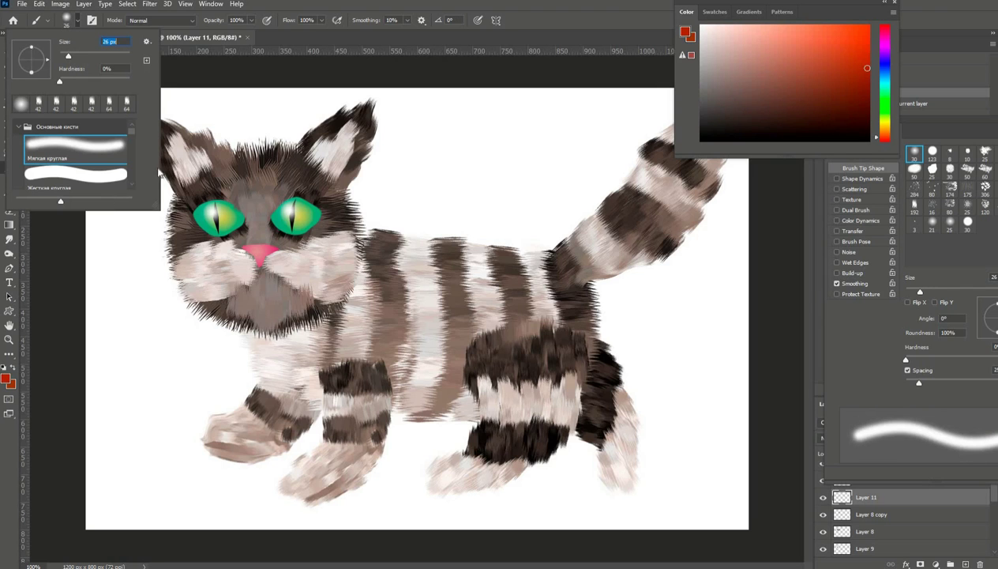
click(94, 174)
click(964, 564)
mouse_move(243, 282)
mouse_down()
mouse_move(280, 278)
mouse_move(239, 275)
mouse_move(277, 284)
mouse_move(269, 246)
mouse_move(282, 248)
mouse_up()
- Refine the shape of the red mouth with the Liquify filter at brush size 64
click(150, 4)
click(168, 95)
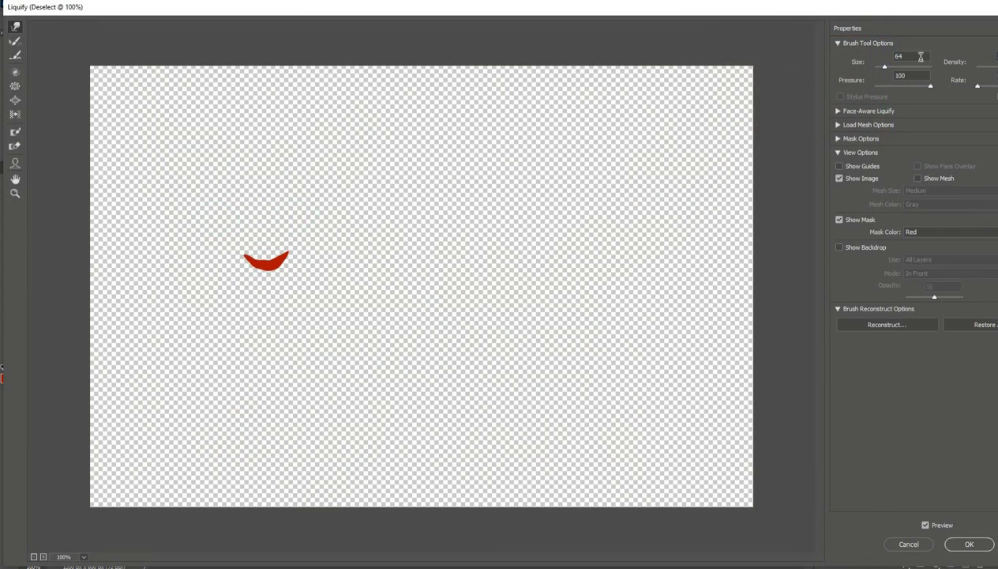
click(969, 544)
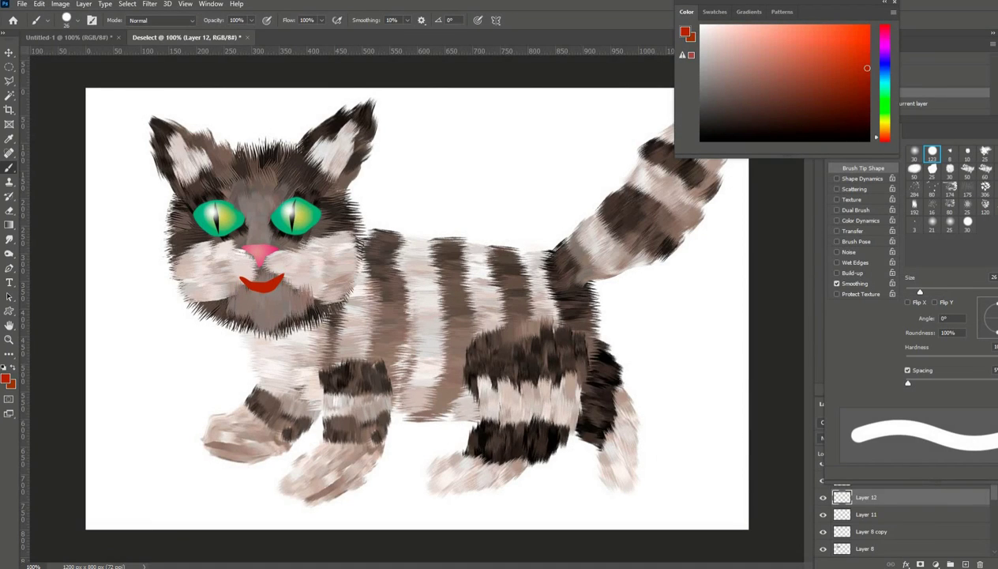
- Add a new layer above the mouth and ready the Pencil tool with a near-black foreground colour
click(966, 563)
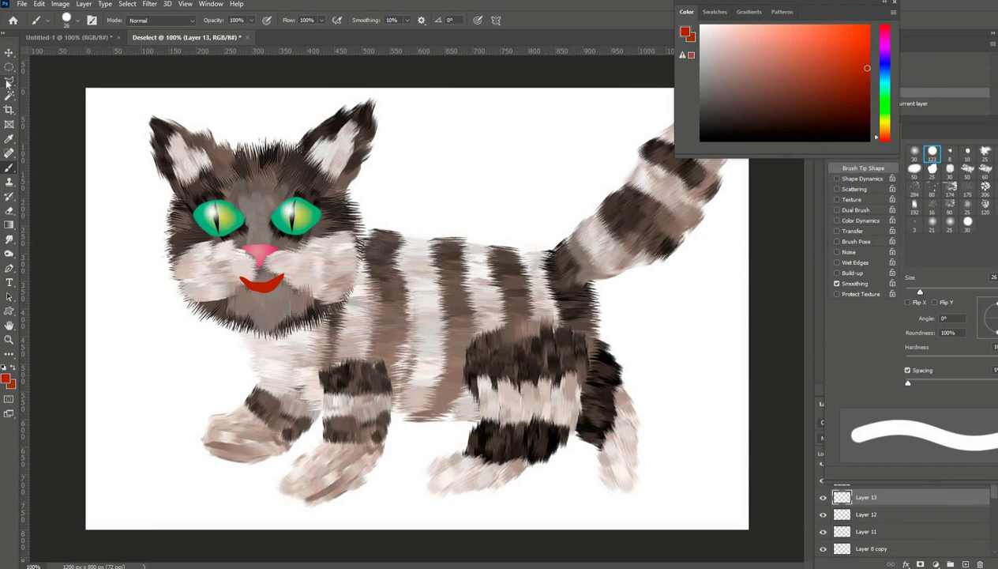
right_click(10, 167)
click(55, 175)
click(10, 380)
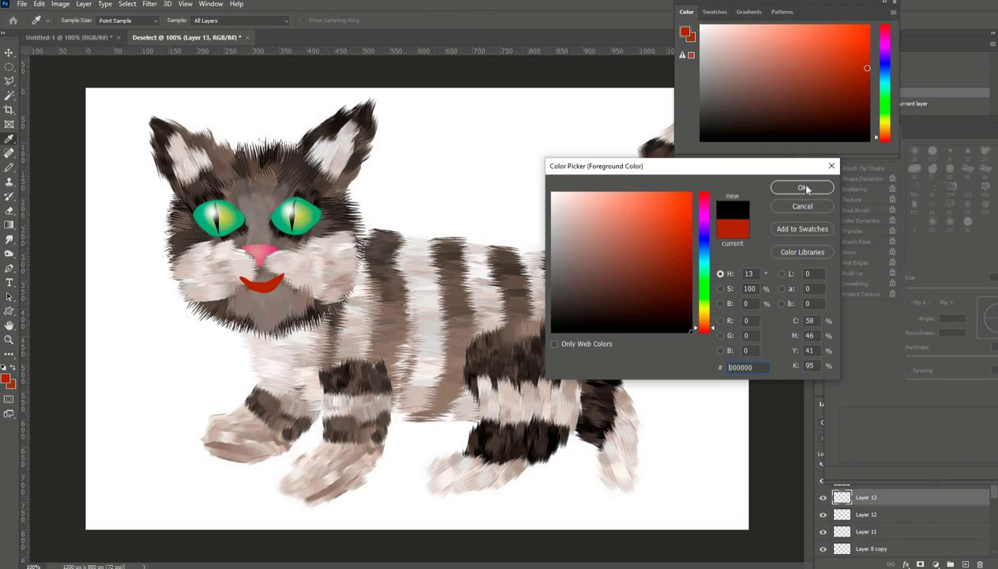
click(555, 316)
click(802, 185)
- Try a 9 px whisker stroke on the right cheek and undo it
drag(307, 263, 371, 249)
click(39, 4)
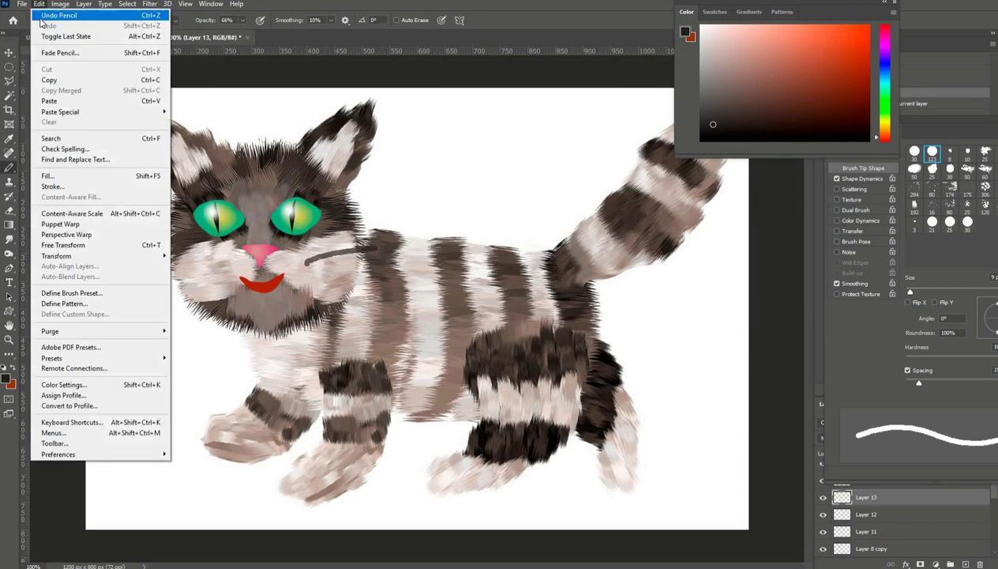
click(47, 11)
- Draw thin dark whiskers across the right cheek on Layer 13 with the pencil at 4 px
click(71, 20)
click(68, 166)
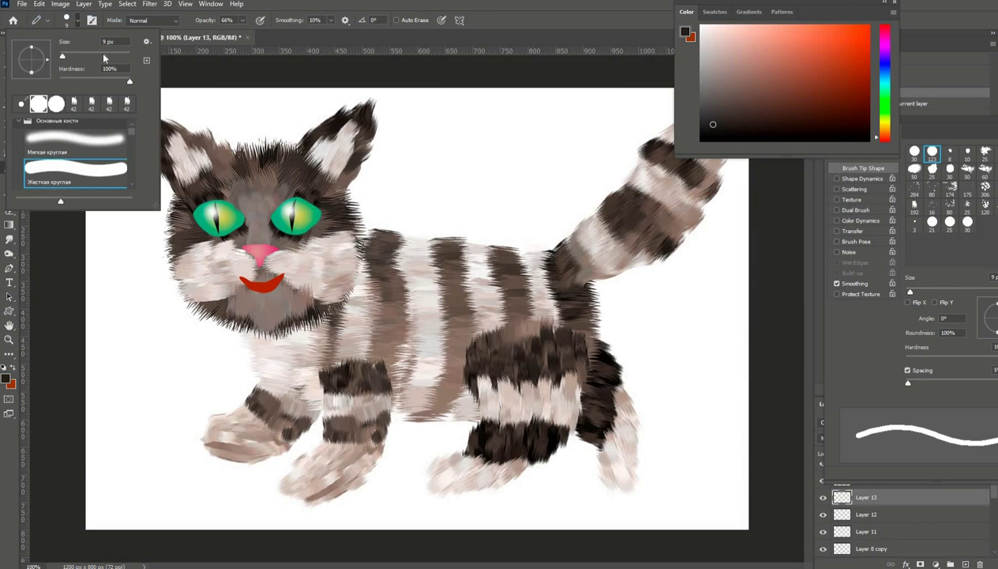
drag(60, 58, 63, 58)
mouse_move(316, 251)
mouse_down()
mouse_move(394, 238)
mouse_move(405, 254)
mouse_up()
drag(314, 266, 398, 269)
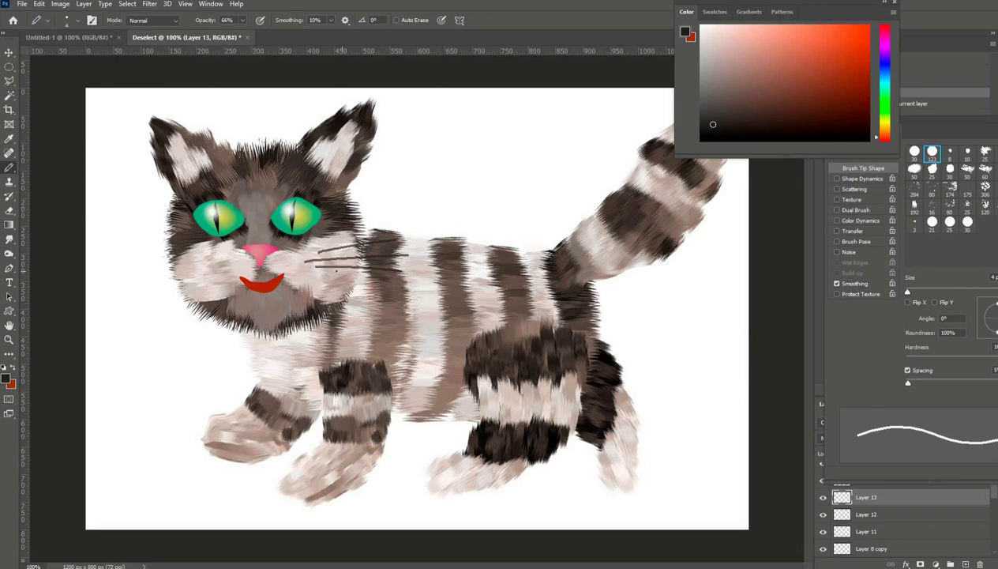
- Draw whiskers on the left cheek, and add muzzle dots and short brow whiskers on both sides of the face
drag(198, 260, 135, 258)
drag(201, 264, 146, 277)
drag(203, 275, 167, 290)
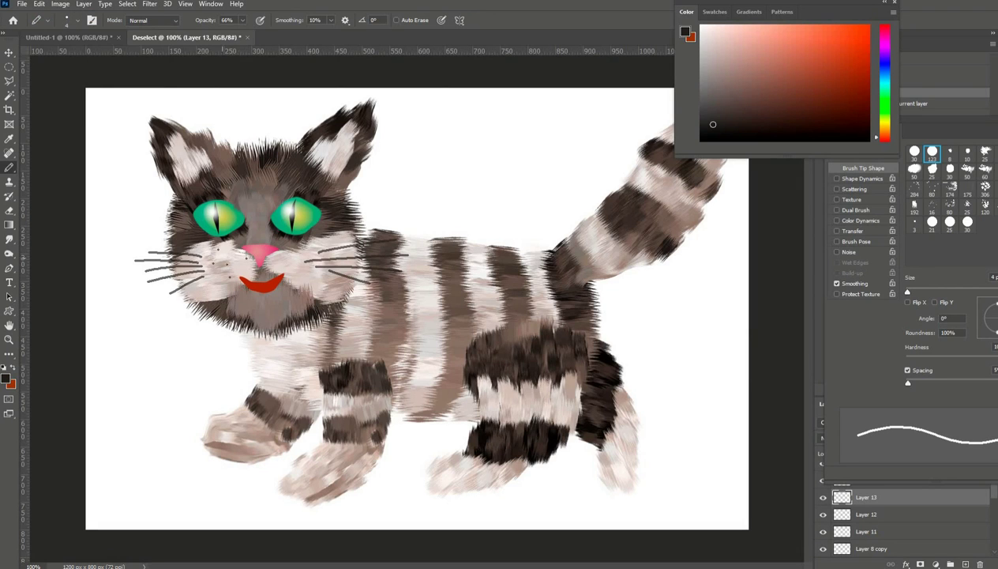
drag(317, 190, 361, 177)
drag(327, 198, 357, 192)
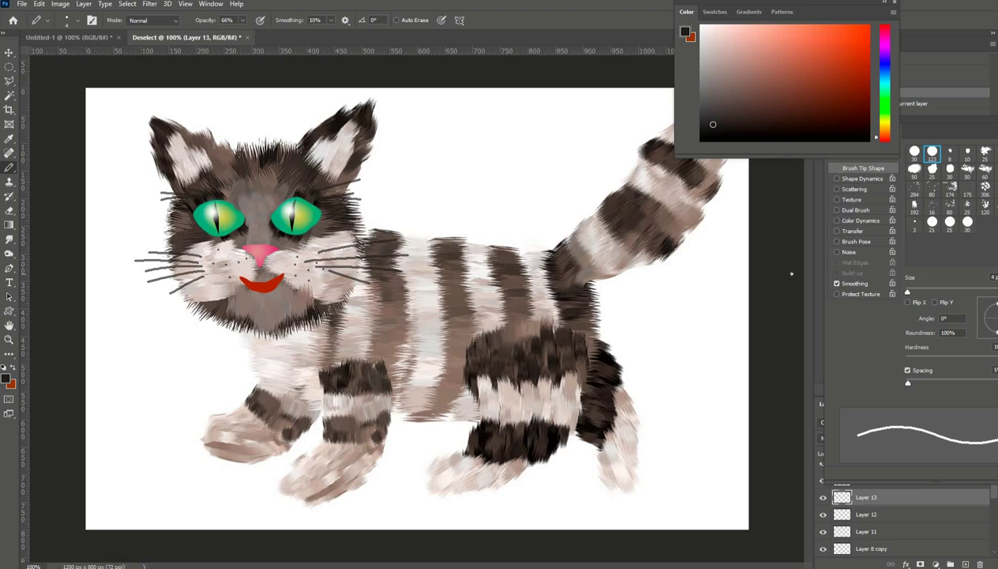
- Paint light fur on the chin below the mouth in a sampled cheek colour, using the 192 brush at 50 px and 10°
right_click(11, 169)
click(49, 169)
click(78, 23)
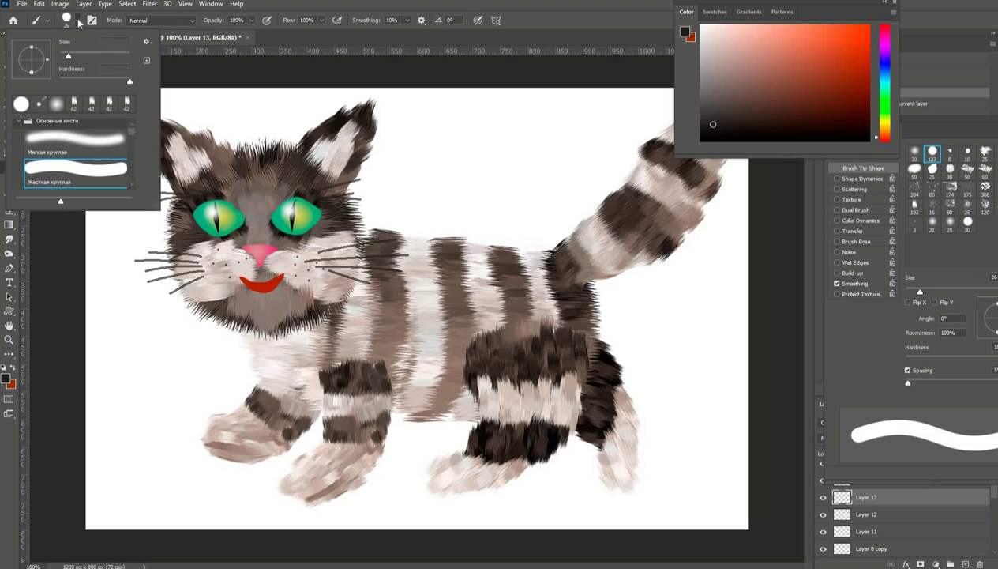
alt+click(207, 270)
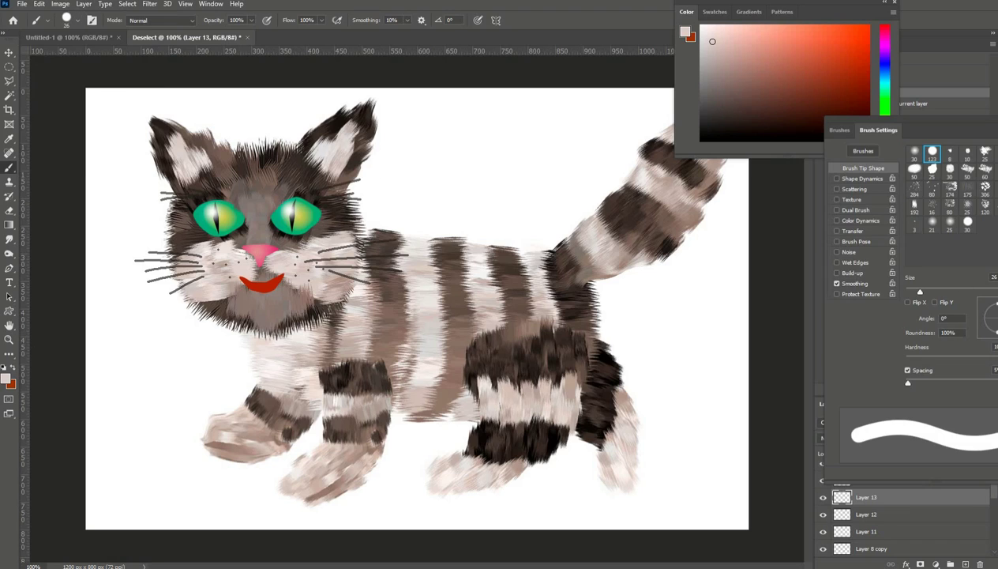
click(915, 207)
click(67, 20)
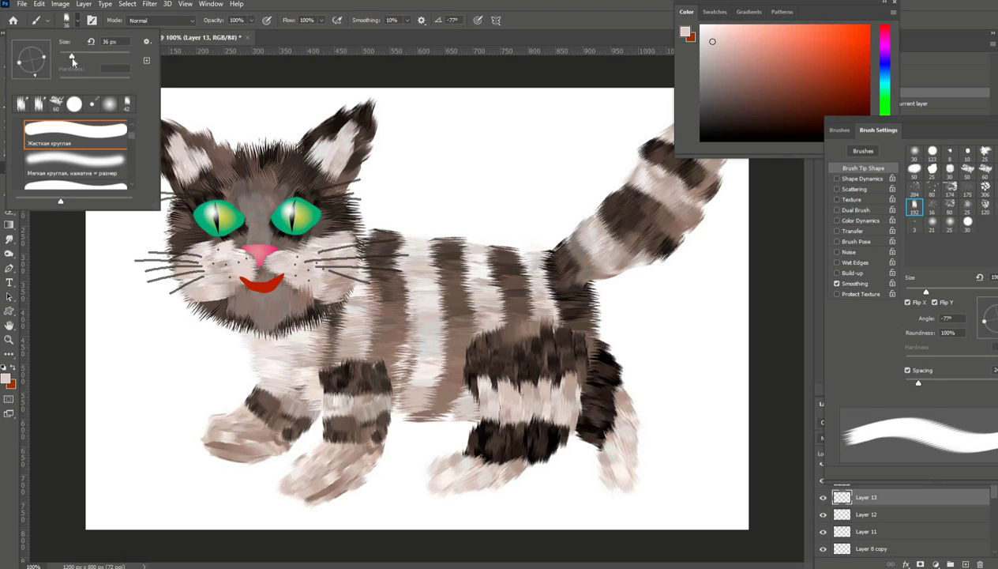
text(20)
click(76, 56)
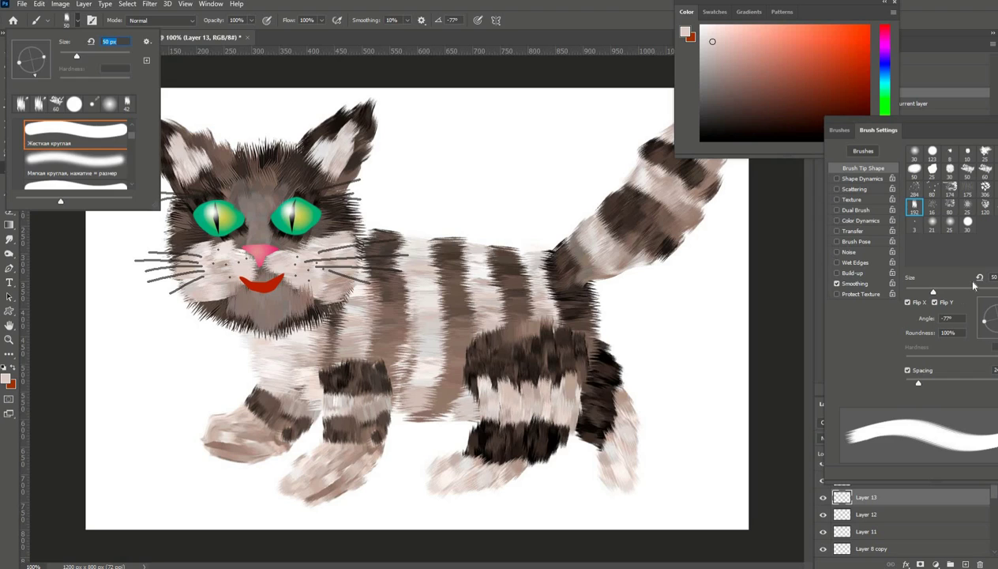
mouse_move(987, 313)
mouse_down()
mouse_move(972, 307)
mouse_move(997, 316)
mouse_up()
drag(253, 303, 282, 304)
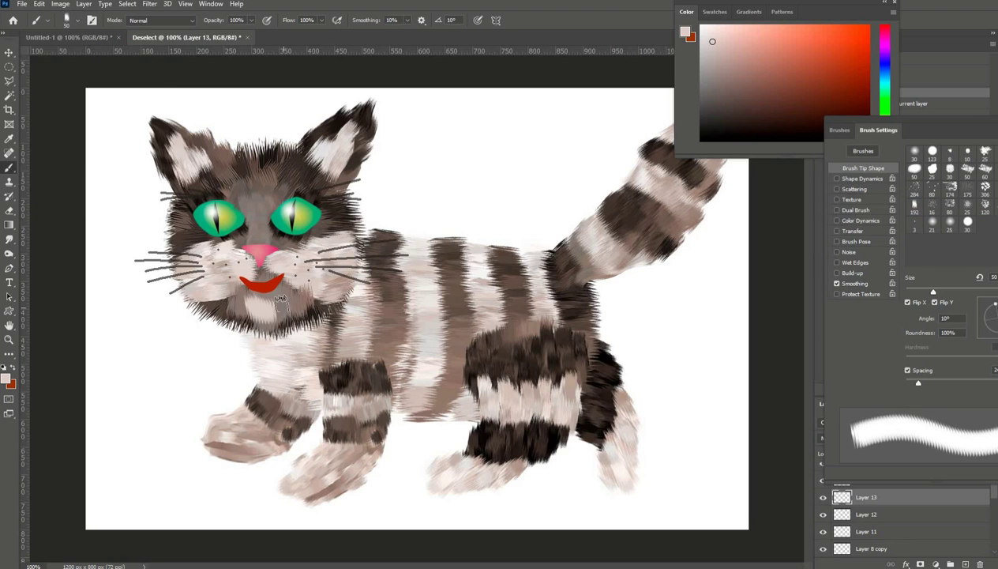
- Shade the chin fur with a darker pinkish-grey colour at brush size 26 px
click(78, 20)
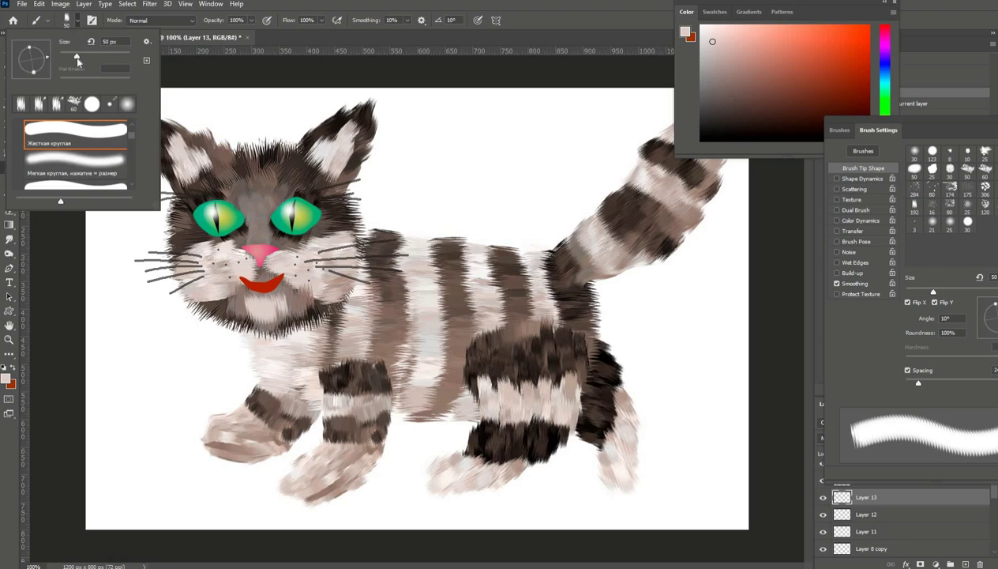
drag(77, 57, 67, 57)
click(725, 64)
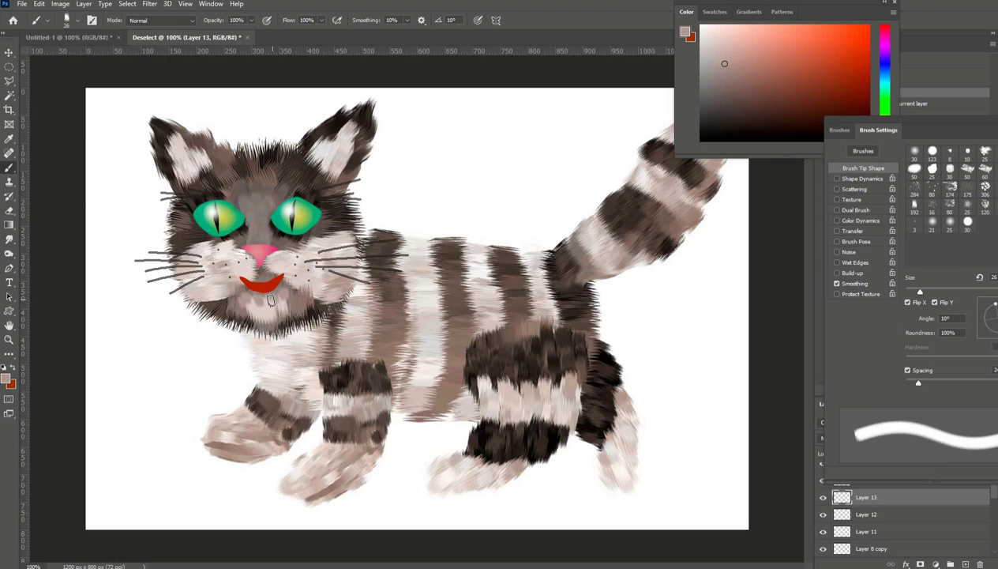
- Rearrange the workspace and enlarge the floating layer list so that every layer fits in it
drag(911, 121, 877, 3)
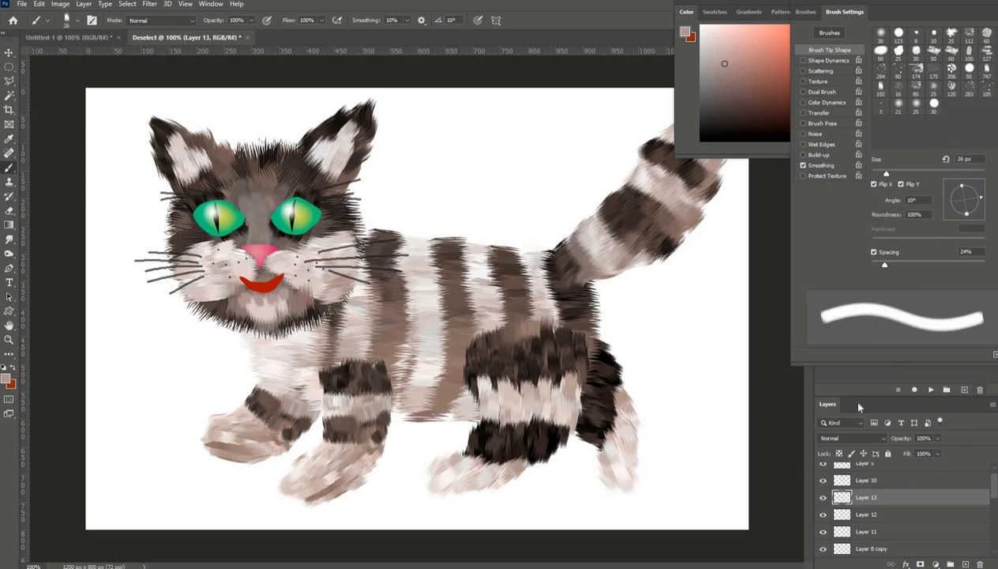
drag(859, 405, 798, 225)
drag(798, 395, 798, 568)
drag(832, 215, 835, 121)
- Merge all the cat layers from Layer 5 down to Layer 4 copy into one layer above the background
click(841, 199)
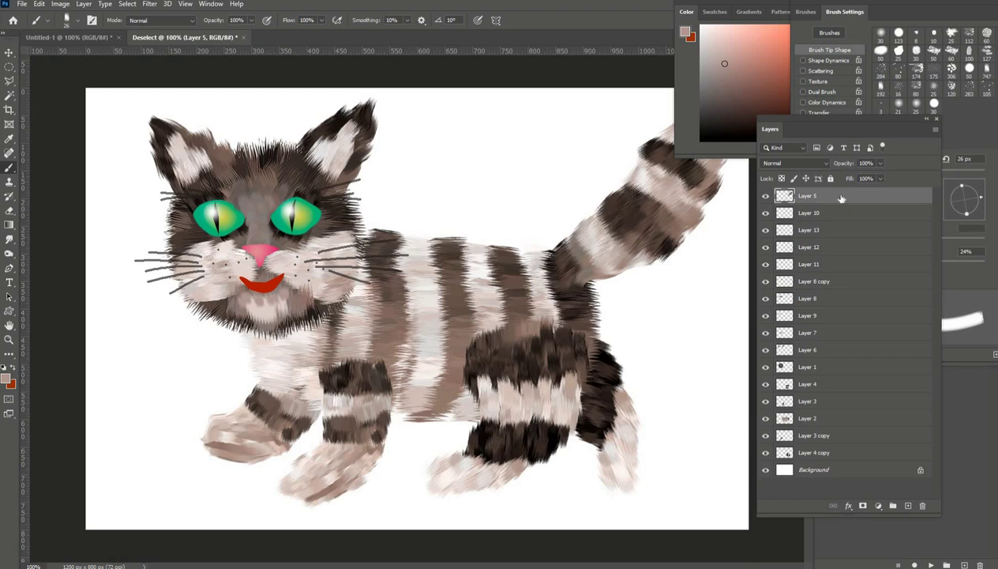
shift+click(878, 454)
right_click(860, 380)
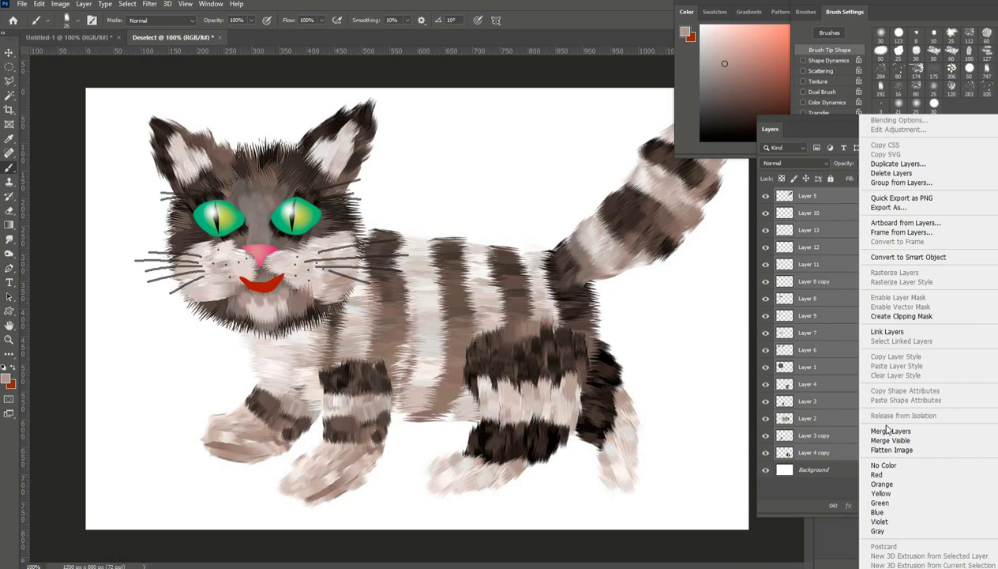
click(835, 424)
- Scale the merged cat down slightly with Free Transform
key(v)
key(ctrl+t)
drag(134, 96, 156, 110)
drag(598, 396, 579, 377)
key(Return)
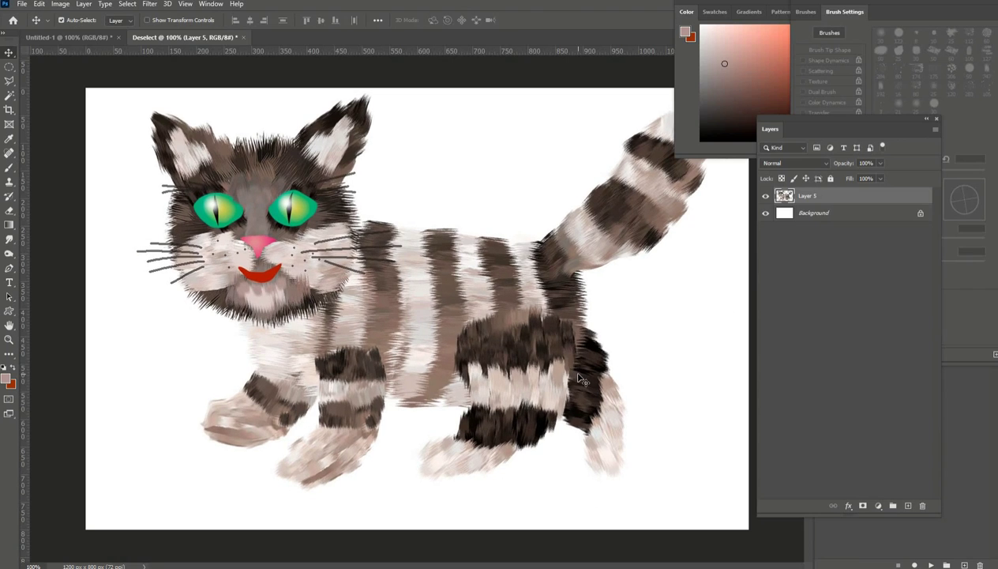
- Paint near-black claw dots on the left front paw with the hard round brush at 7 px
click(10, 168)
click(77, 22)
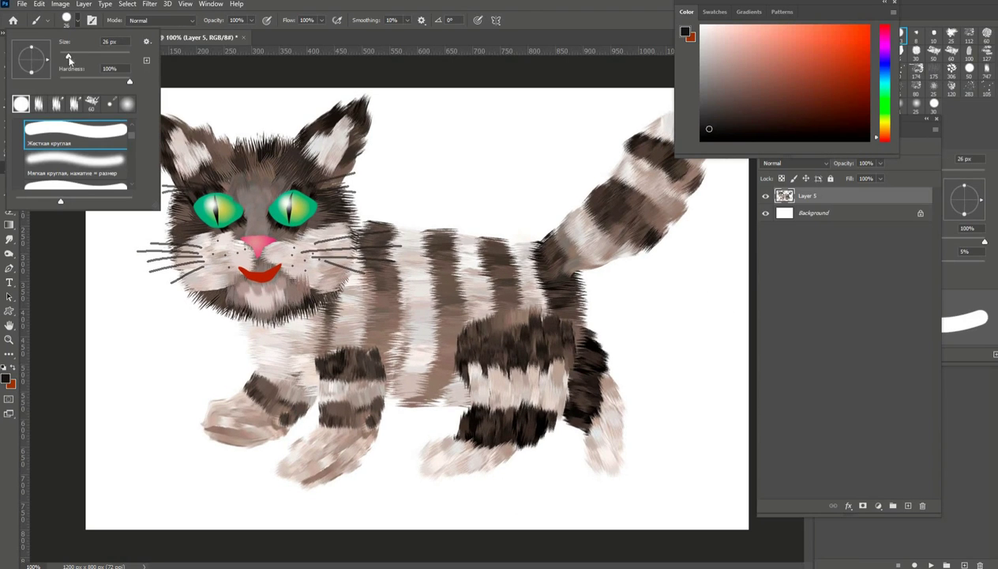
drag(68, 56, 61, 56)
click(714, 117)
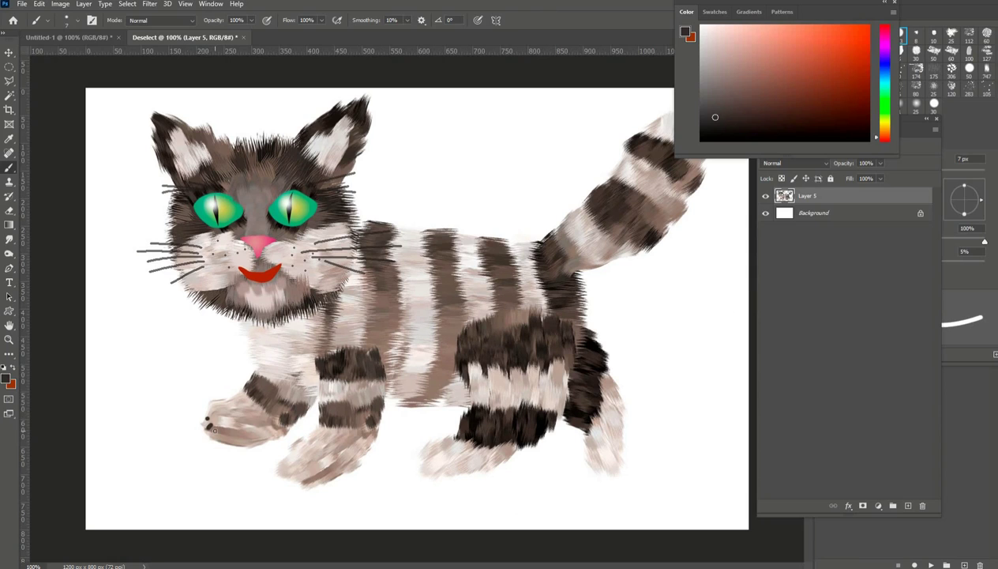
- Paint small dark claws on the remaining paws with the hard round brush at 4 px
click(77, 23)
drag(63, 58, 59, 58)
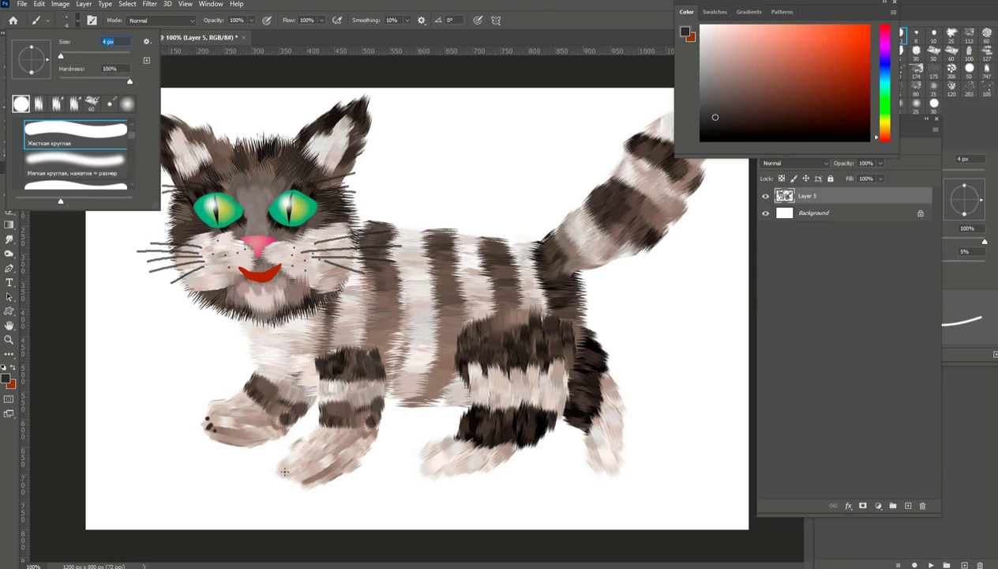
key(Return)
click(286, 469)
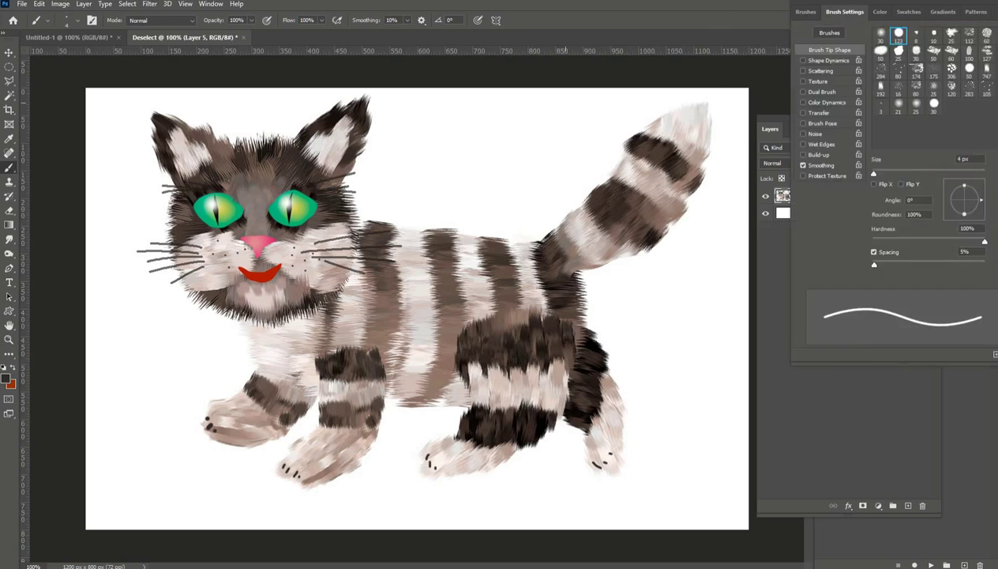
- Switch to the soft round brush at 127 px and set the foreground color to dark green 1c2f18
click(67, 20)
click(77, 161)
click(6, 378)
click(705, 290)
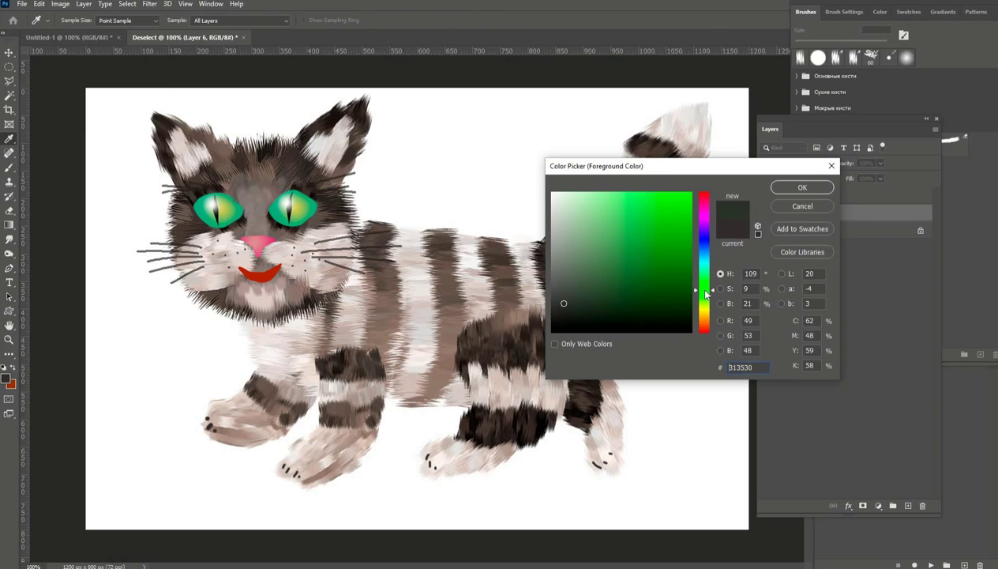
click(628, 292)
click(620, 307)
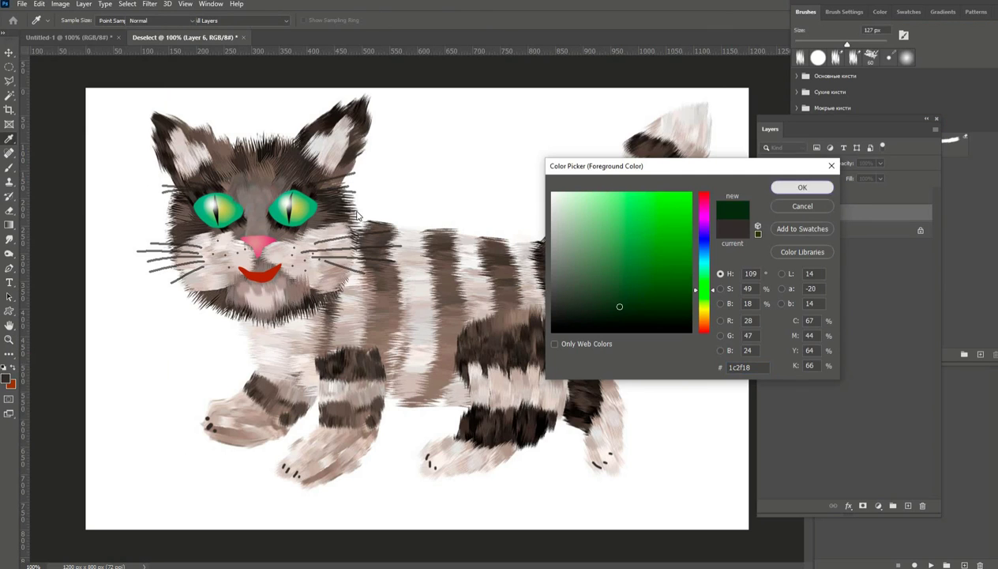
click(797, 188)
- Paint a wide dark green ground band across the lower canvas behind the cat's paws on Layer 6
drag(118, 462, 754, 453)
mouse_move(111, 482)
mouse_down()
mouse_move(797, 483)
mouse_move(189, 514)
mouse_move(890, 484)
mouse_move(119, 515)
mouse_up()
drag(202, 519, 367, 521)
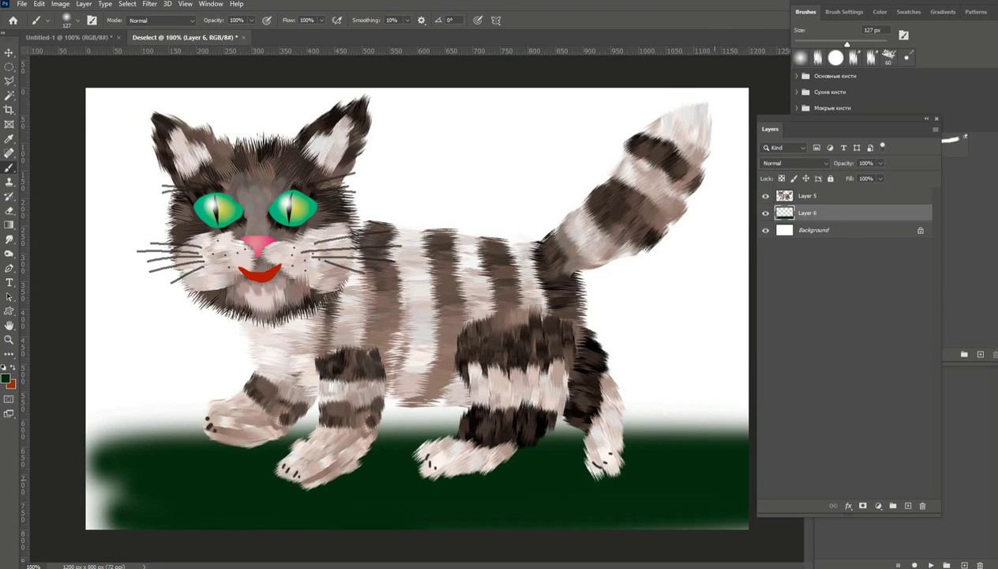
- Set up the Gradient tool with the foreground-to-transparent preset from the Основные group
click(10, 225)
click(101, 22)
click(58, 44)
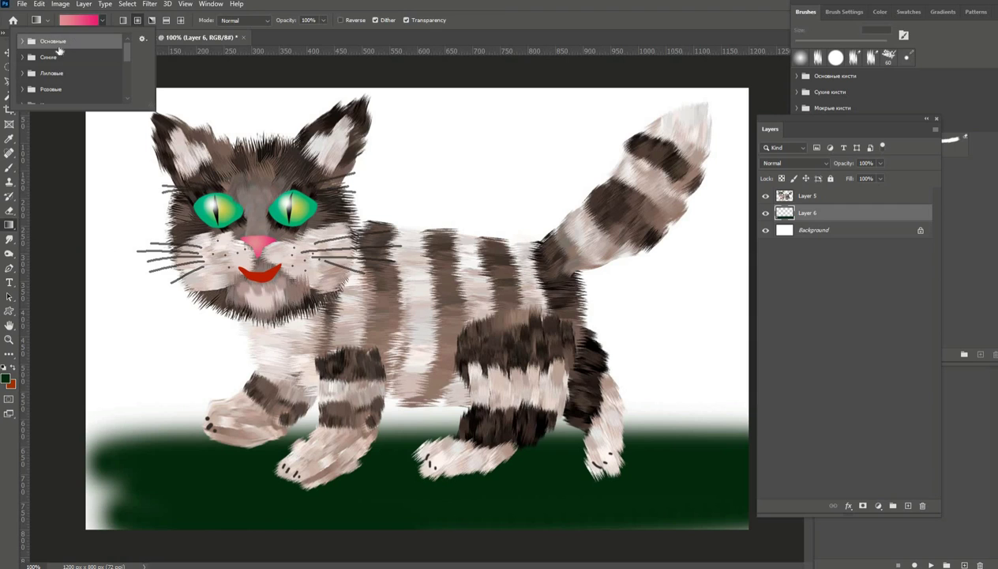
click(23, 41)
click(51, 61)
- Set the foreground to bright yellow-green and lay a linear gradient fading upward from the ground's bottom edge on Layer 6
click(9, 379)
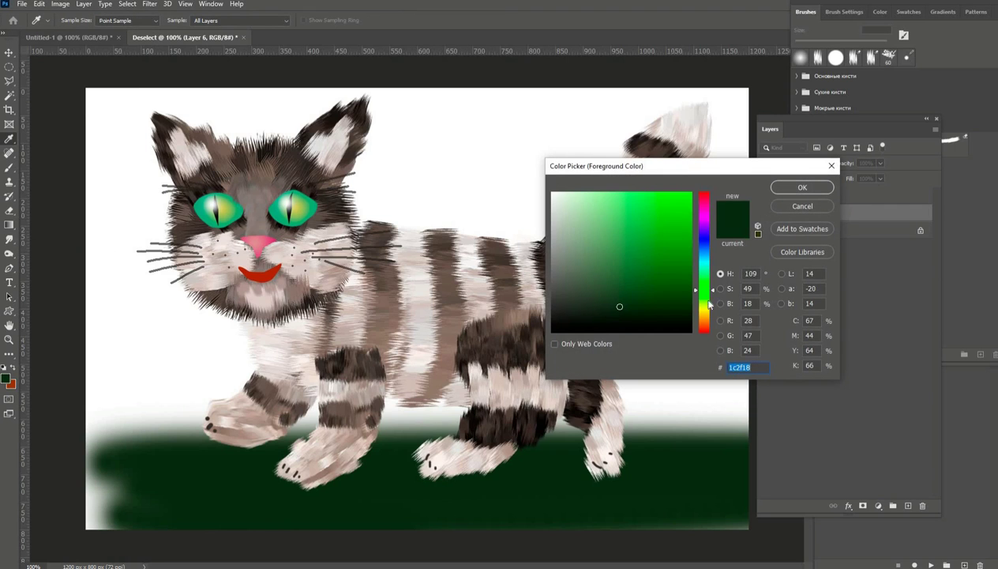
click(705, 303)
click(644, 198)
click(706, 317)
click(639, 194)
click(706, 307)
click(774, 191)
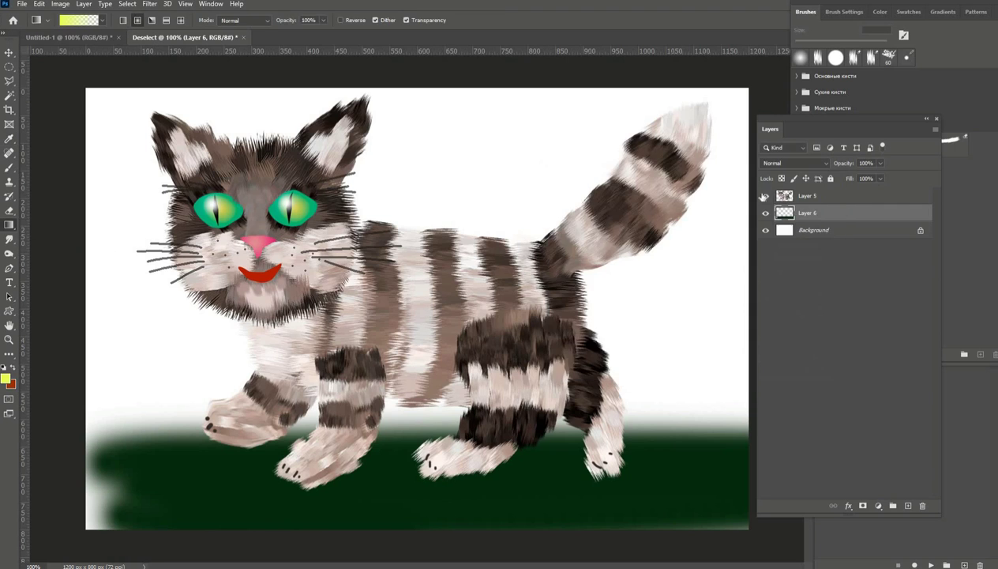
drag(447, 507, 459, 526)
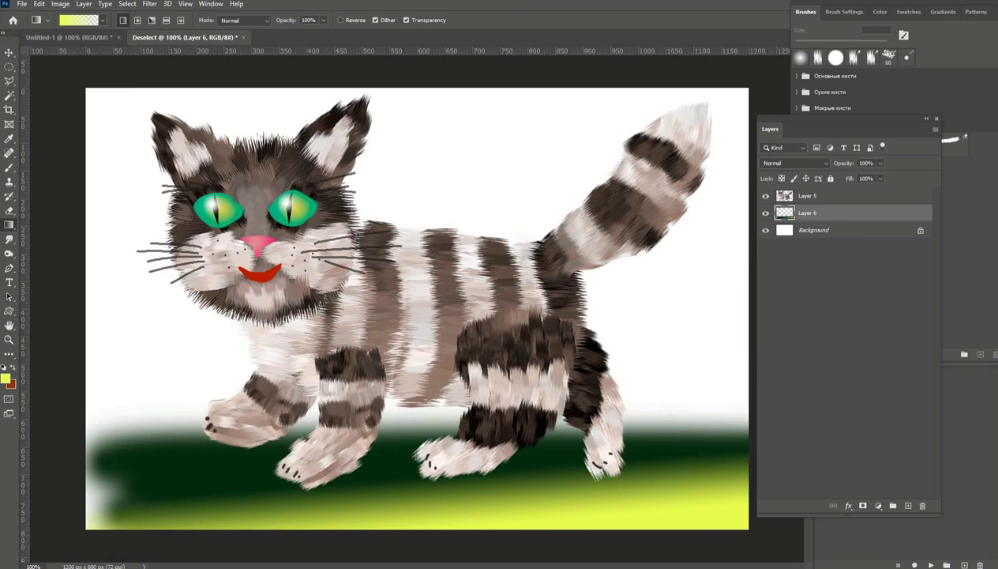
- Set the foreground to pink and lay a linear gradient on Layer 6 from the canvas's upper edge, fading down to the cat's belly
key(z)
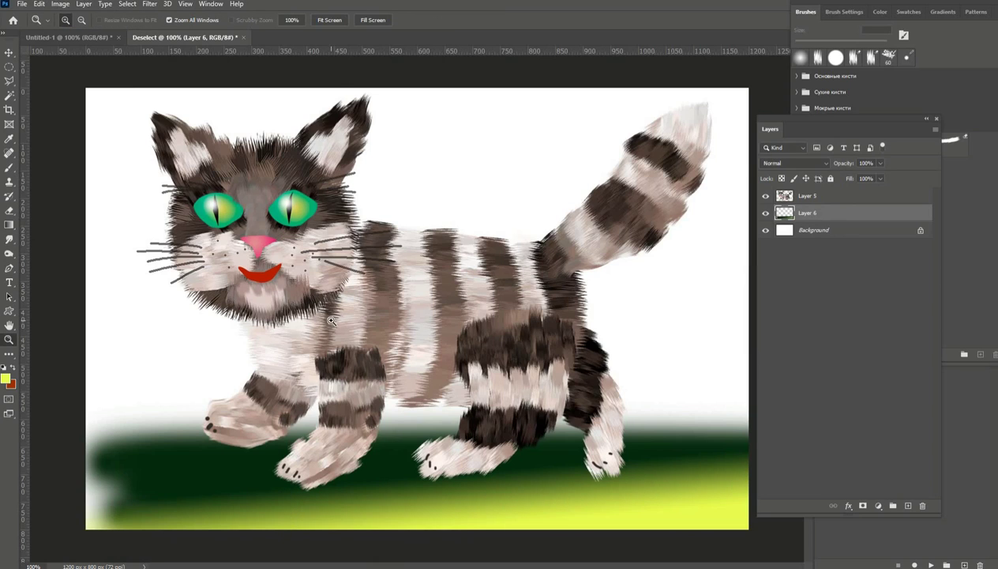
alt+click(390, 173)
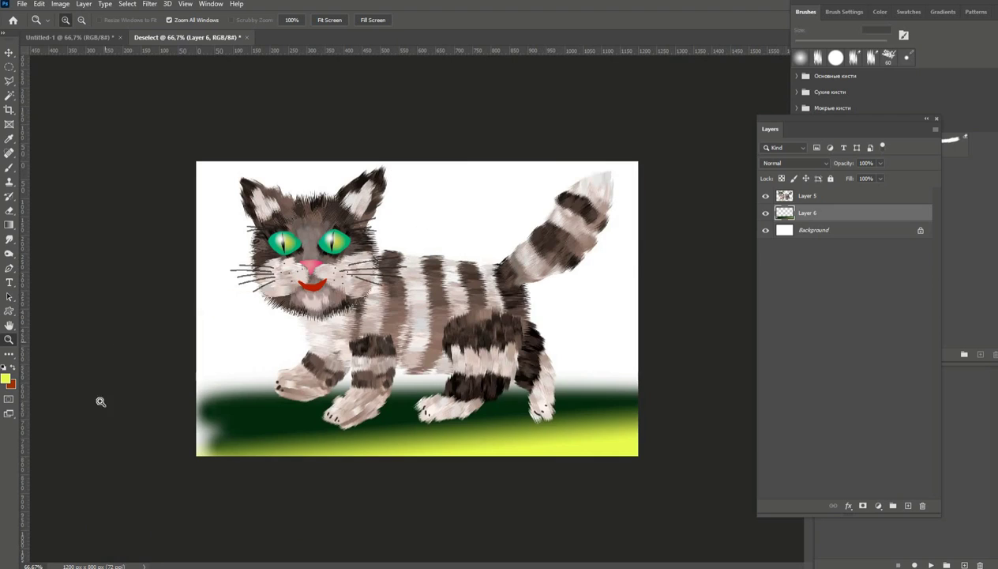
click(8, 224)
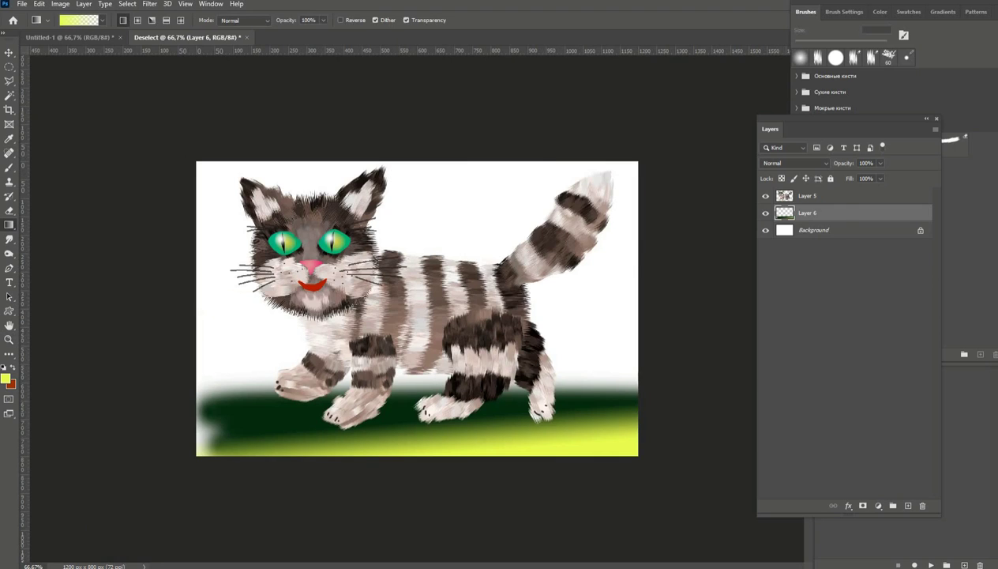
click(6, 379)
click(705, 326)
click(704, 212)
drag(705, 213, 628, 199)
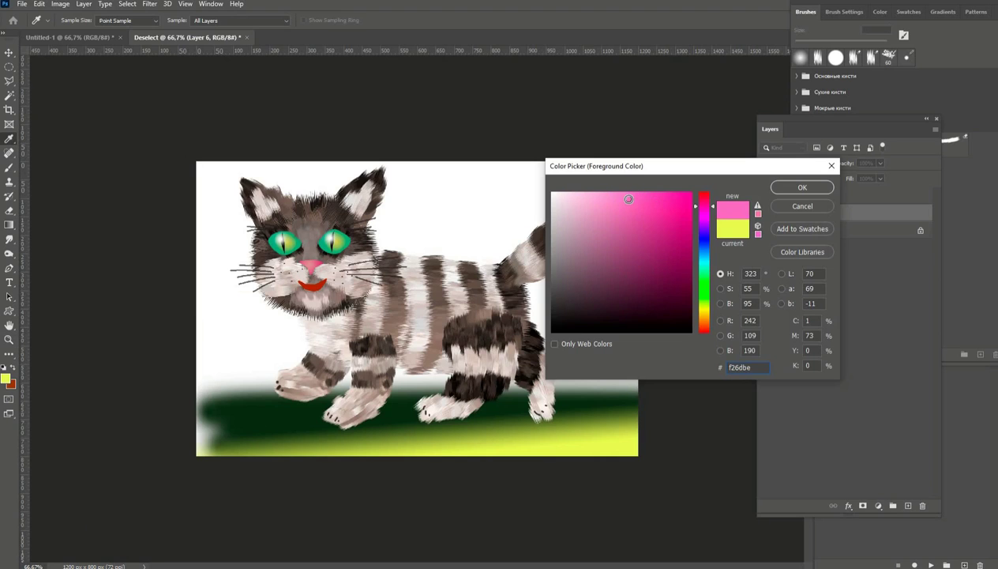
click(784, 187)
key(g)
drag(412, 176, 406, 370)
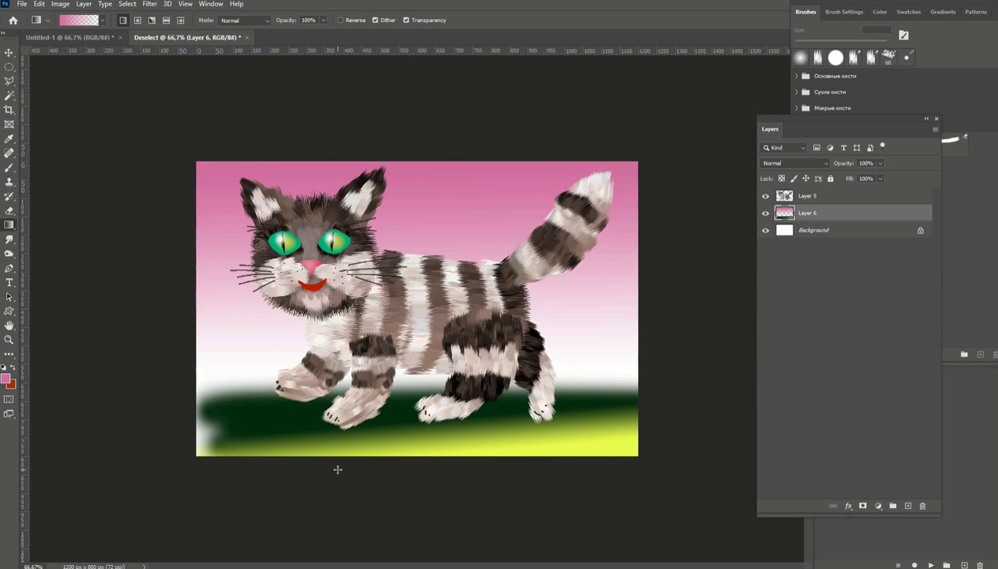
- View the whole cat picture at 100% zoom with the Layers panel moved farther away from the canvas
key(z)
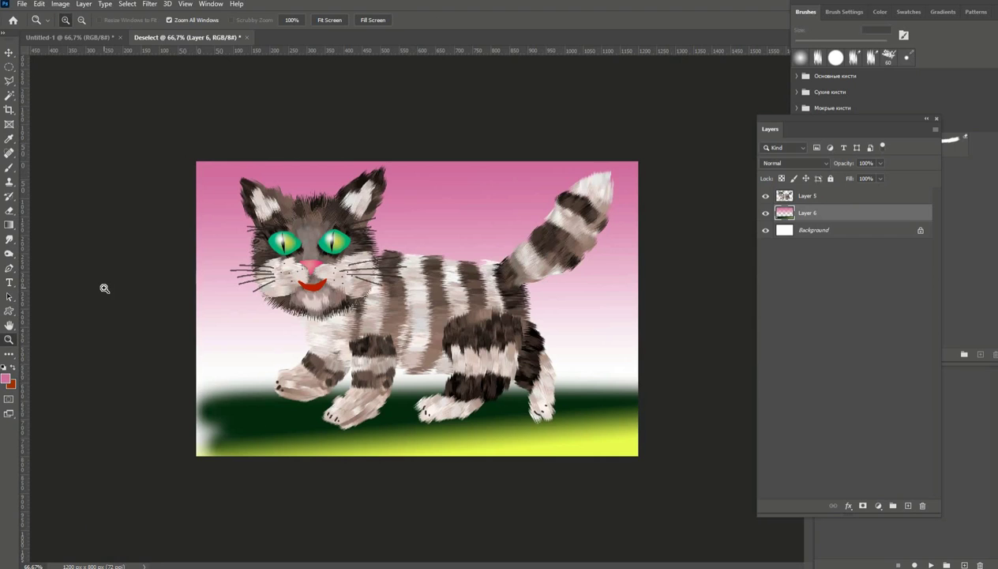
right_click(385, 287)
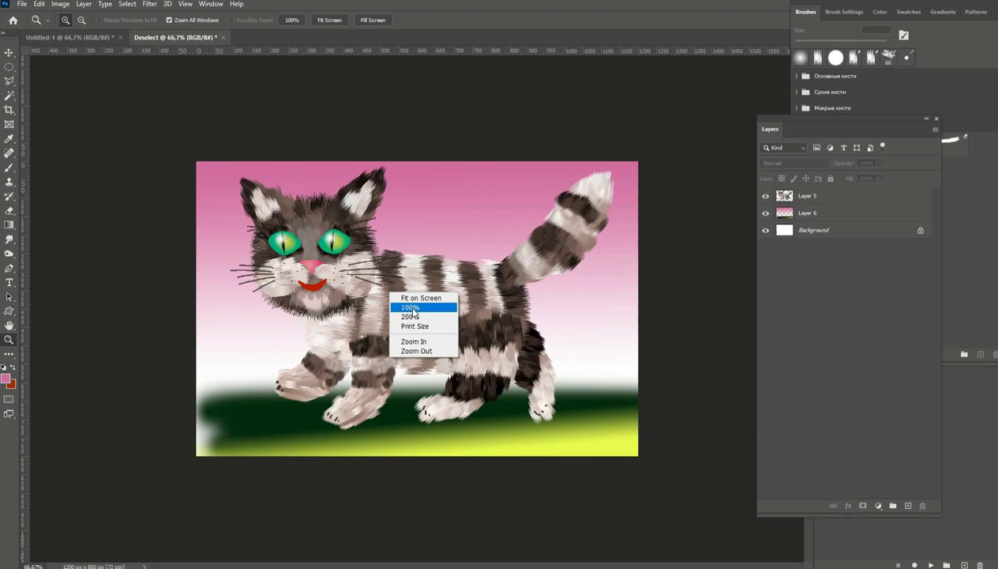
click(406, 303)
drag(903, 124, 939, 125)
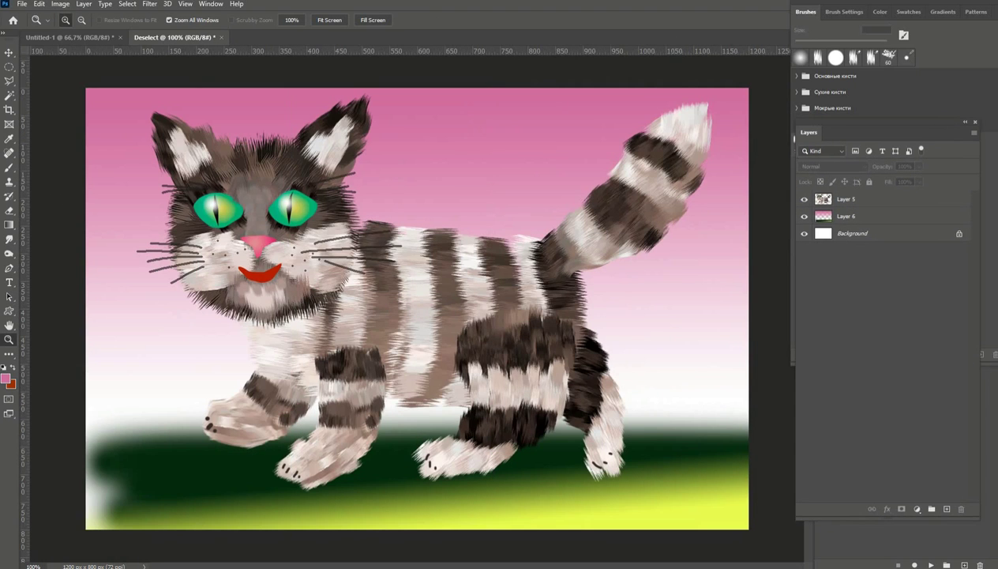